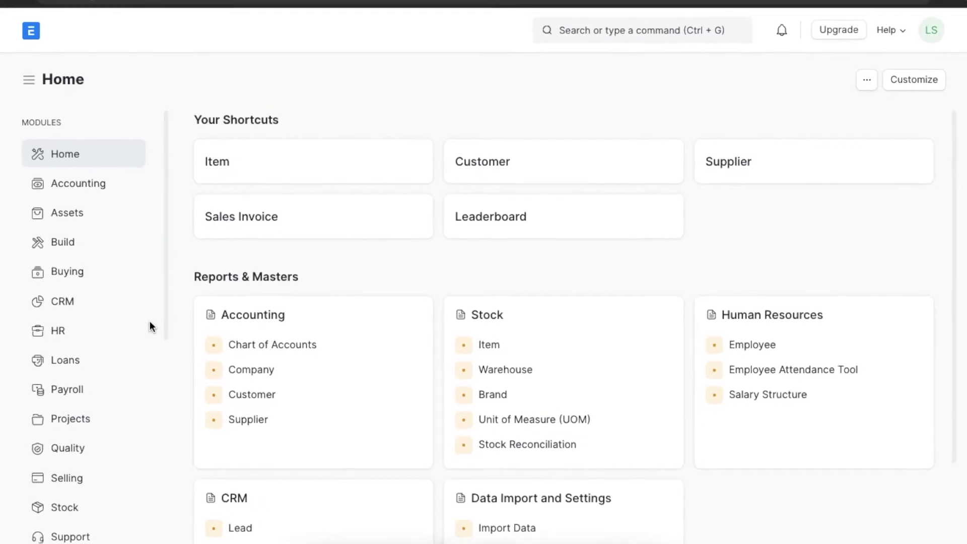
- Open the Employee list from the HR module's masters
left_click(89, 335)
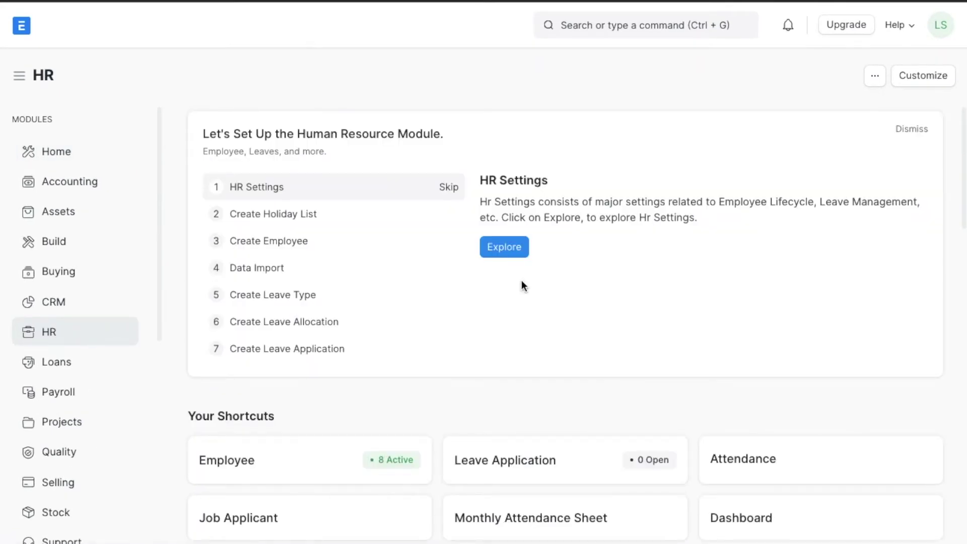
scroll(522, 280, "down", 3)
scroll(522, 280, "down", 3)
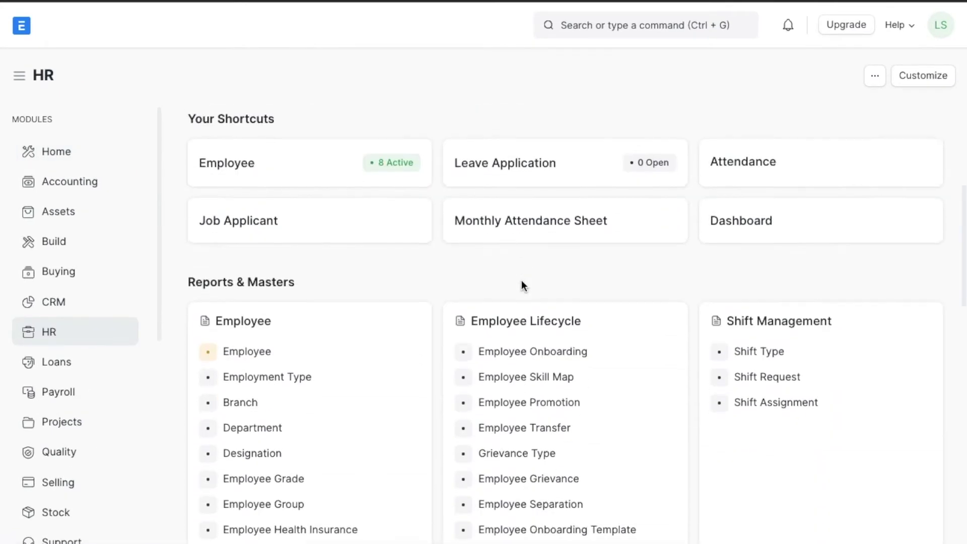
left_click(328, 355)
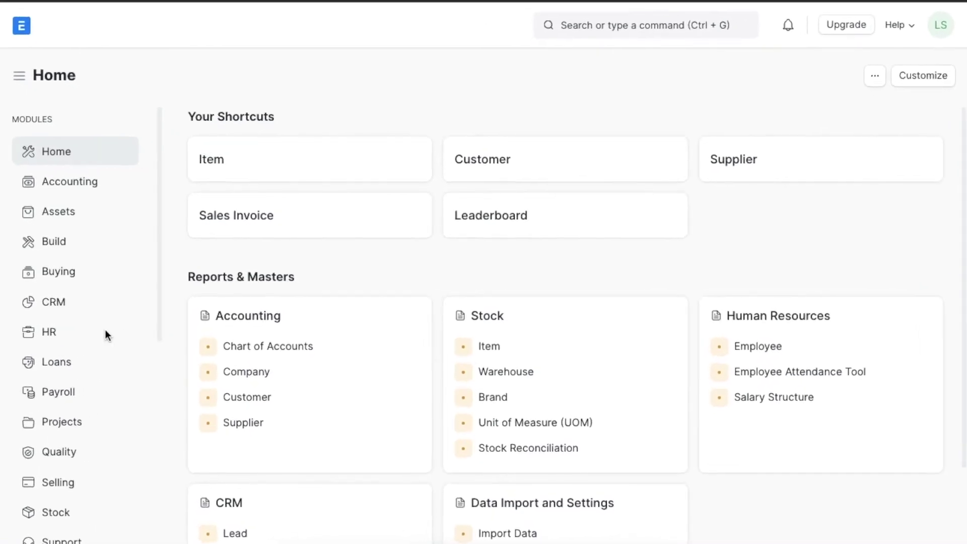
- Start a new Employee Onboarding Template from the HR module's Employee Lifecycle records
left_click(94, 337)
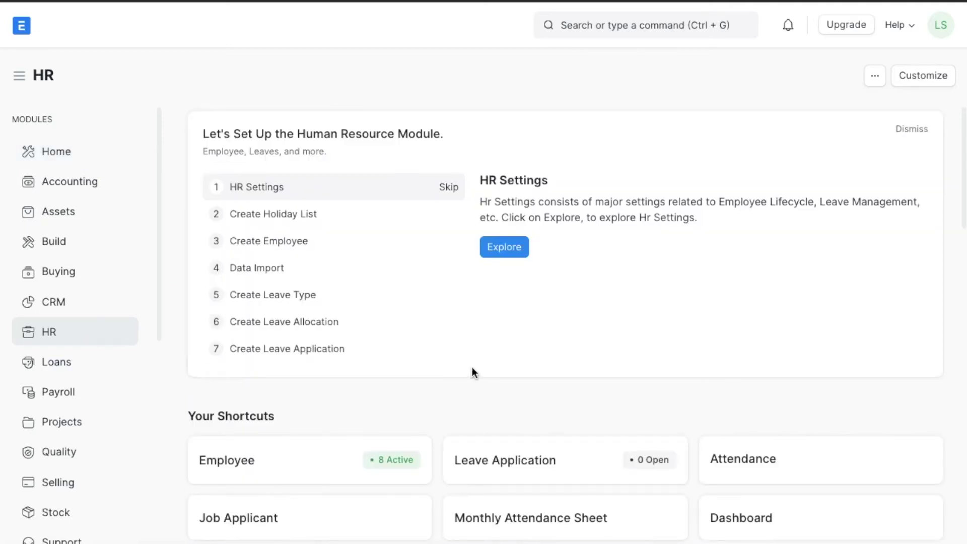
scroll(564, 385, "down", 4)
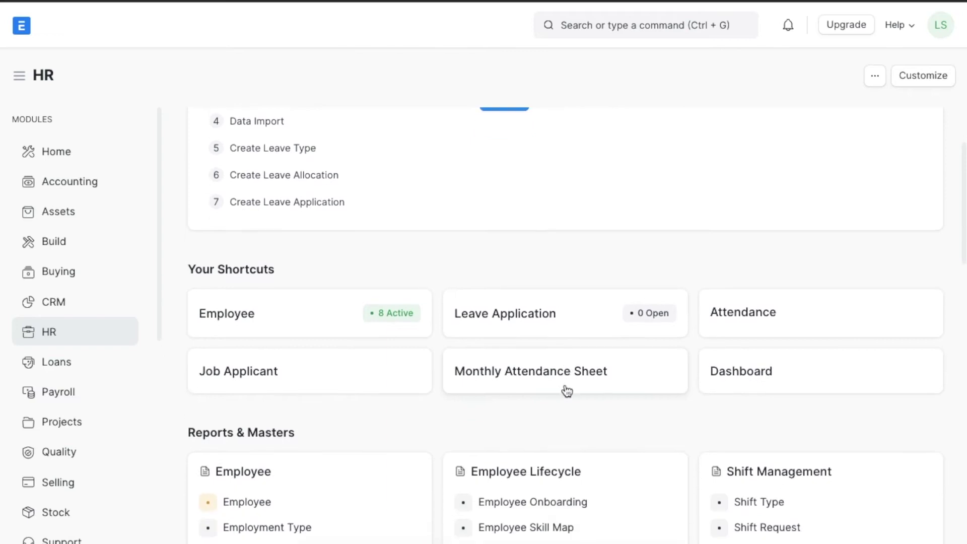
scroll(565, 390, "down", 4)
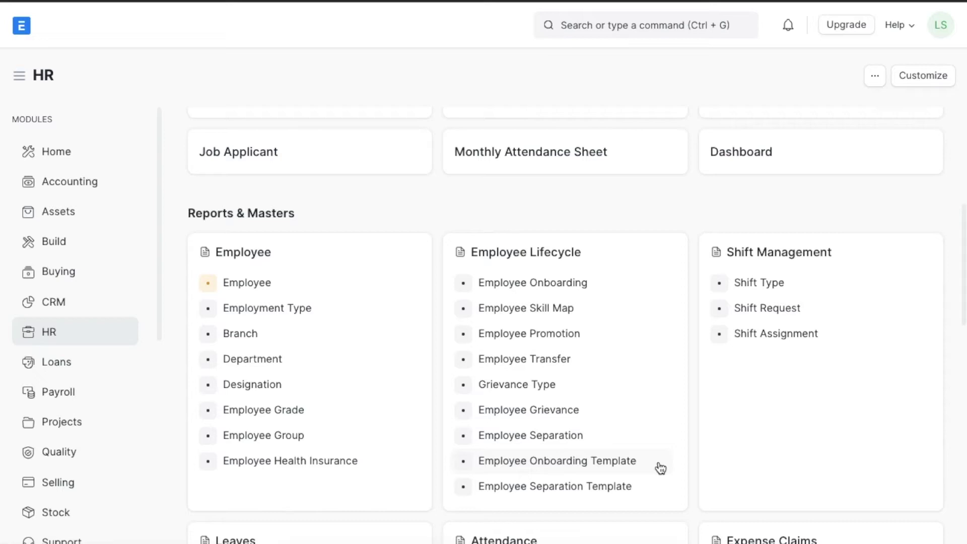
left_click(660, 468)
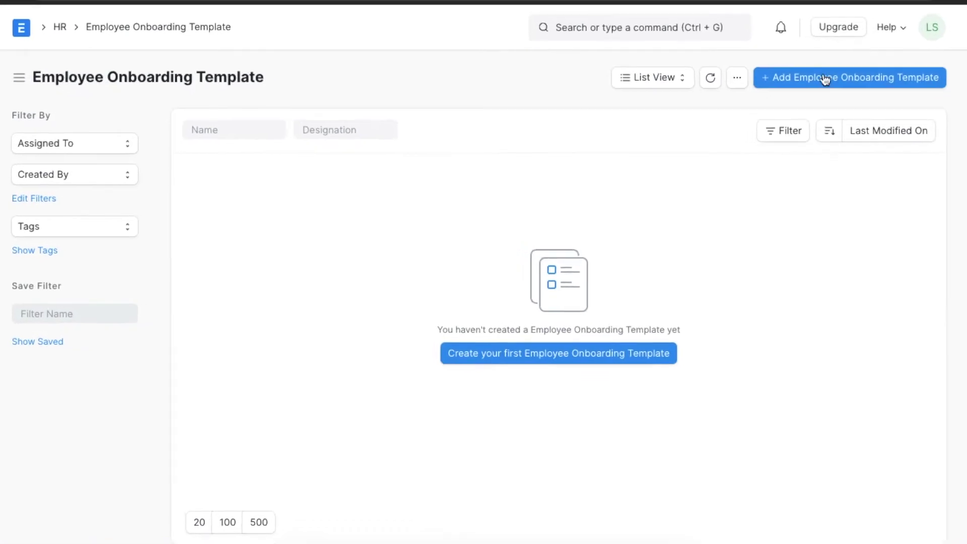
left_click(824, 79)
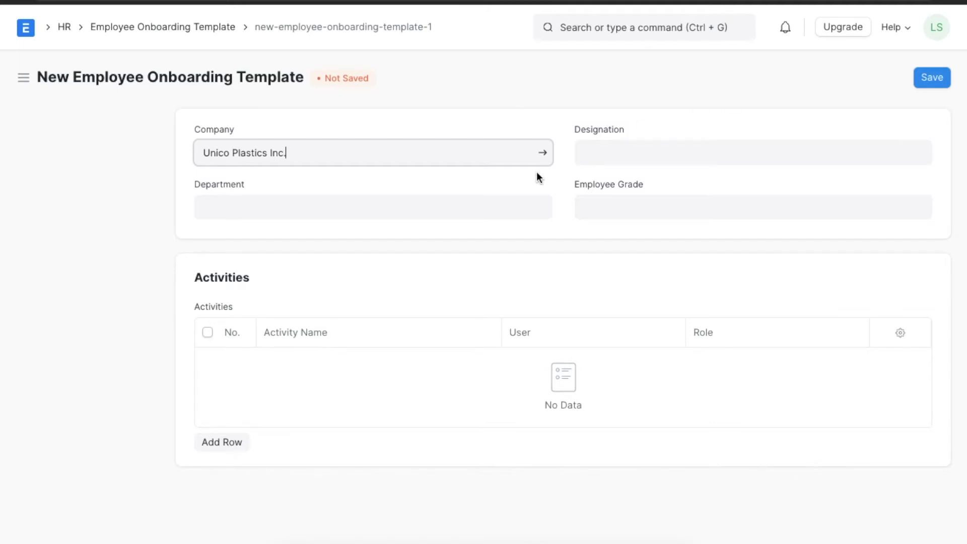
- Set the template's department to Sales - UPI, designation to Manager and employee grade to L3
left_click(456, 202)
type("sale")
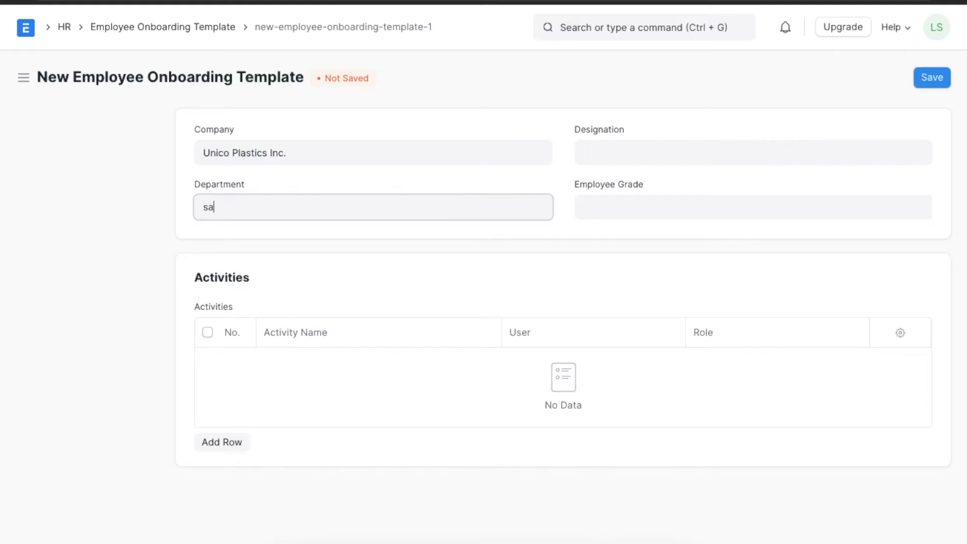
left_click(426, 242)
left_click(609, 152)
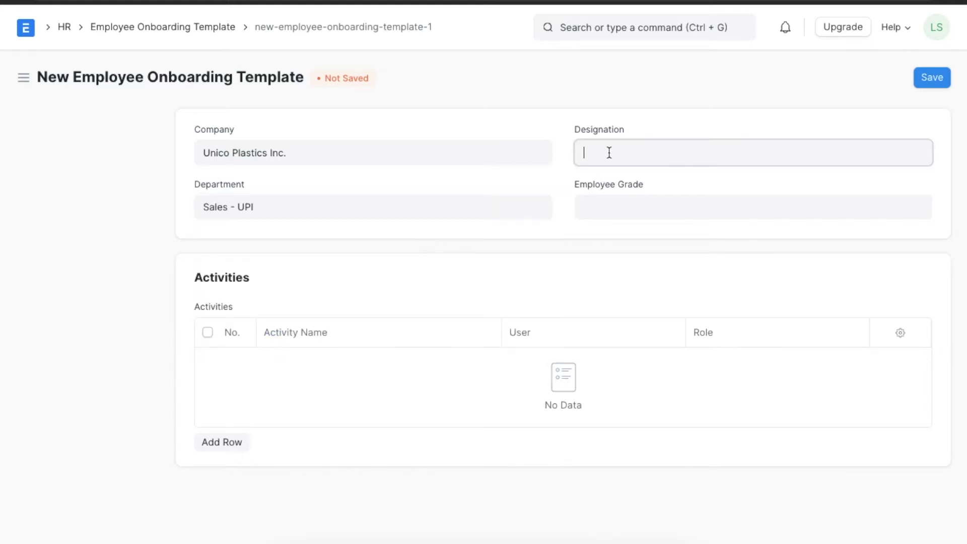
type("mana")
left_click(610, 184)
left_click(615, 208)
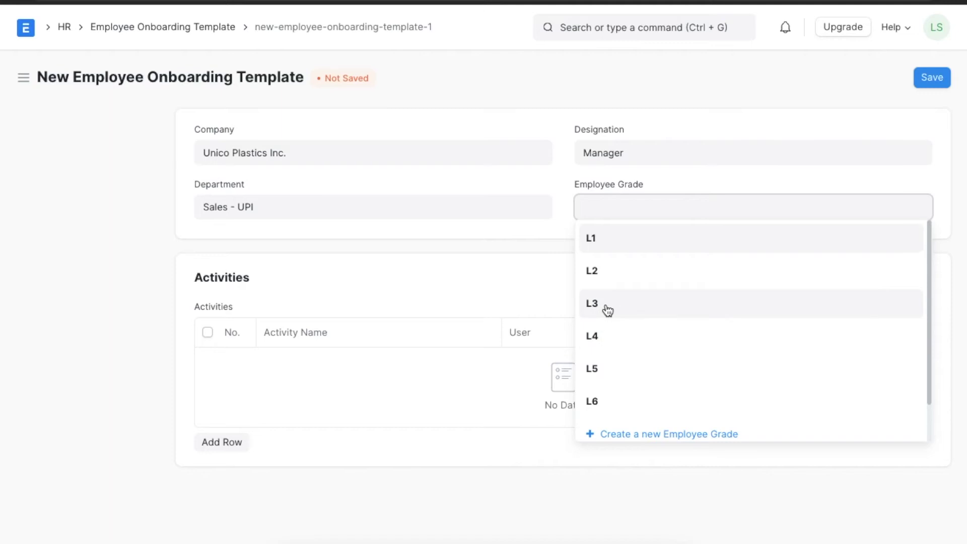
left_click(605, 305)
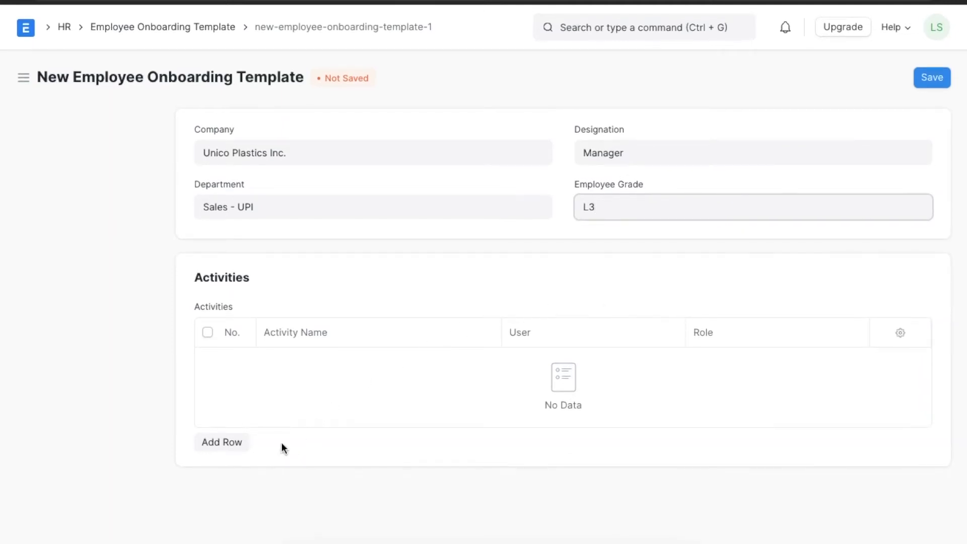
- Add an activity named "Email ID" to the template and assign it to the first suggested user
left_click(229, 444)
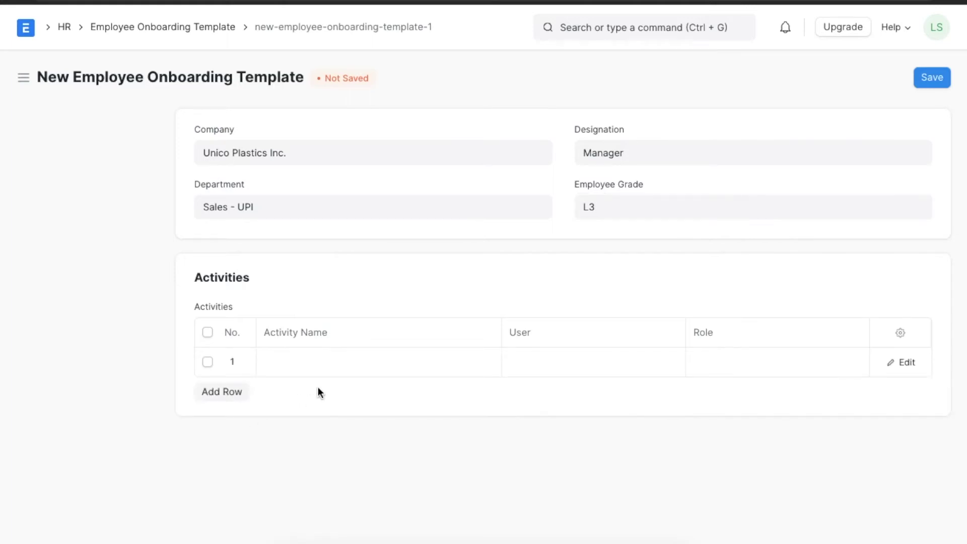
left_click(311, 361)
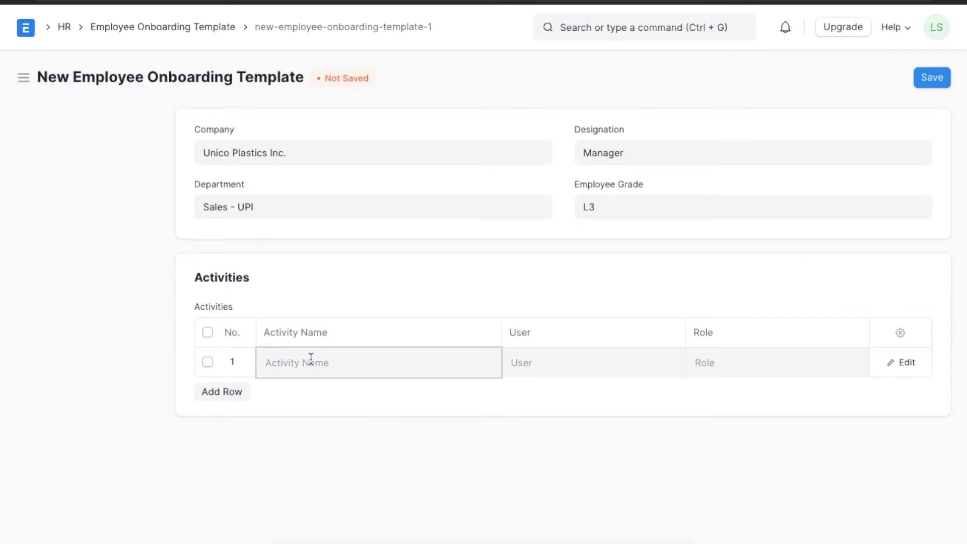
type("Email ID")
left_click(565, 369)
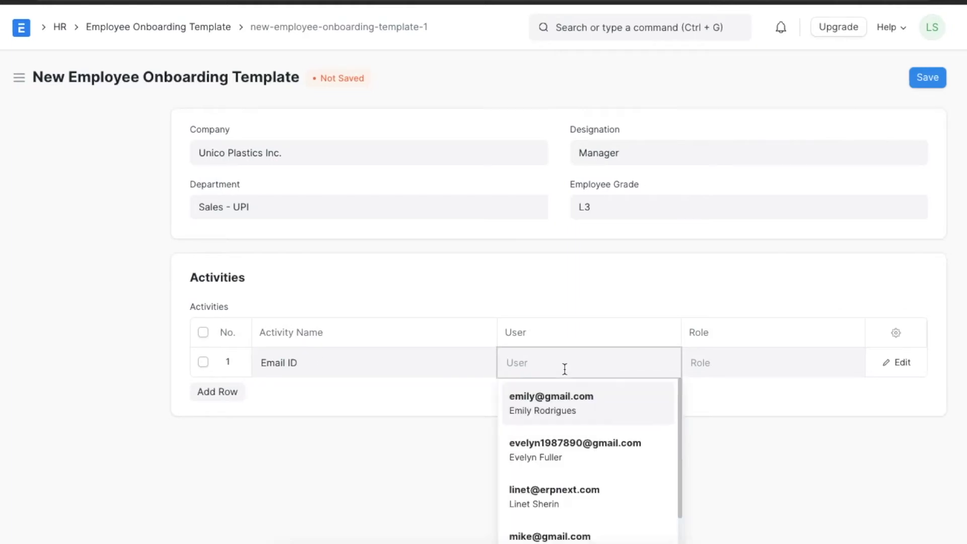
left_click(561, 409)
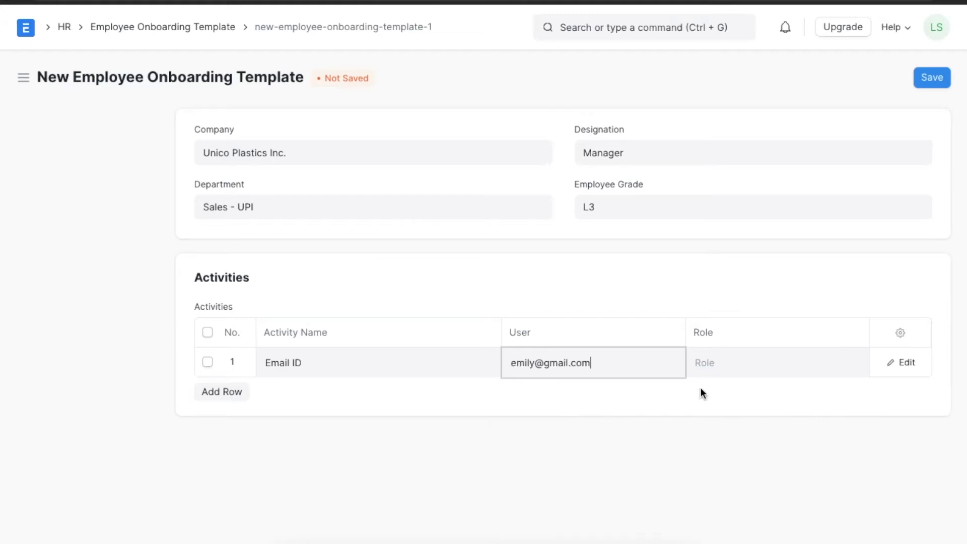
- Add a second activity named "Add to Communication Channels", assign it to the third suggested user, and save the template
left_click(236, 400)
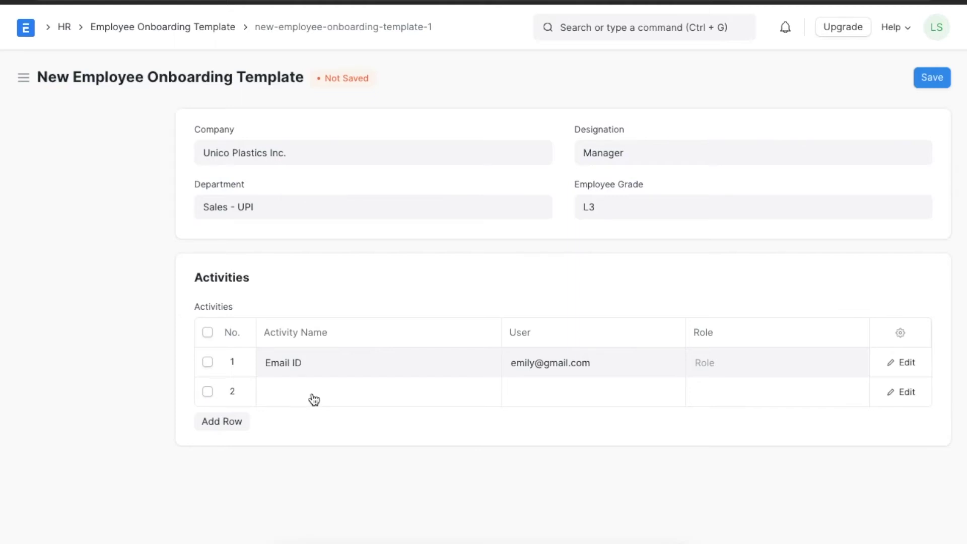
left_click(297, 385)
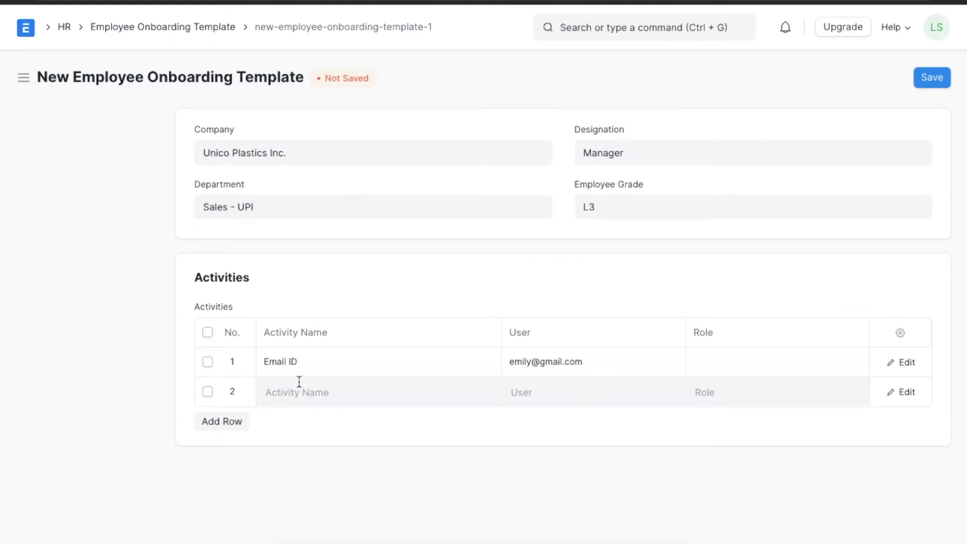
type("Add C")
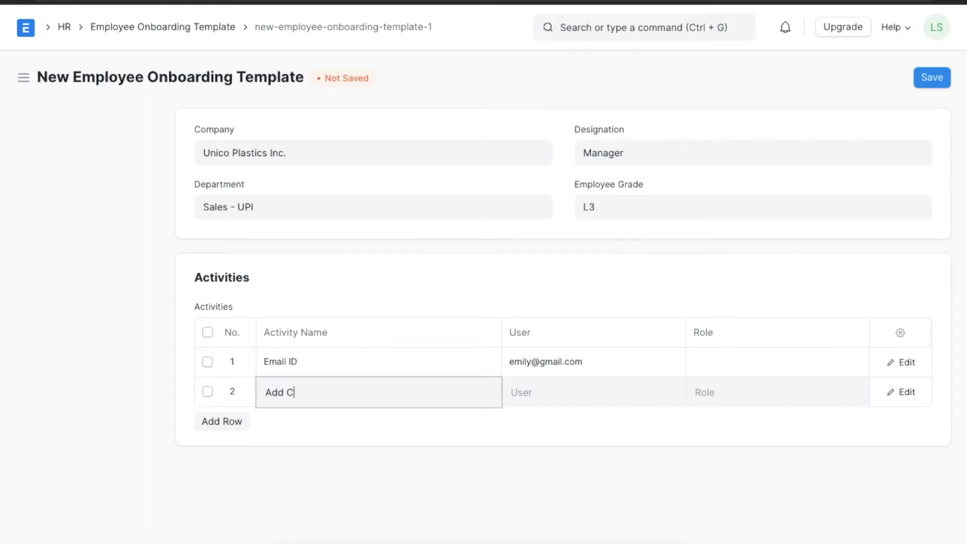
type("ommunication Channels")
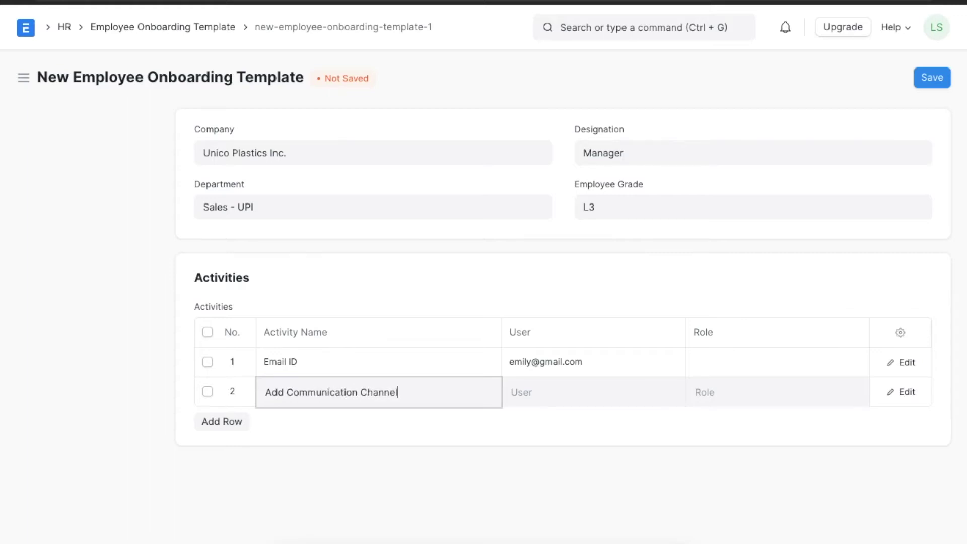
left_click(287, 387)
type("to")
left_click(556, 390)
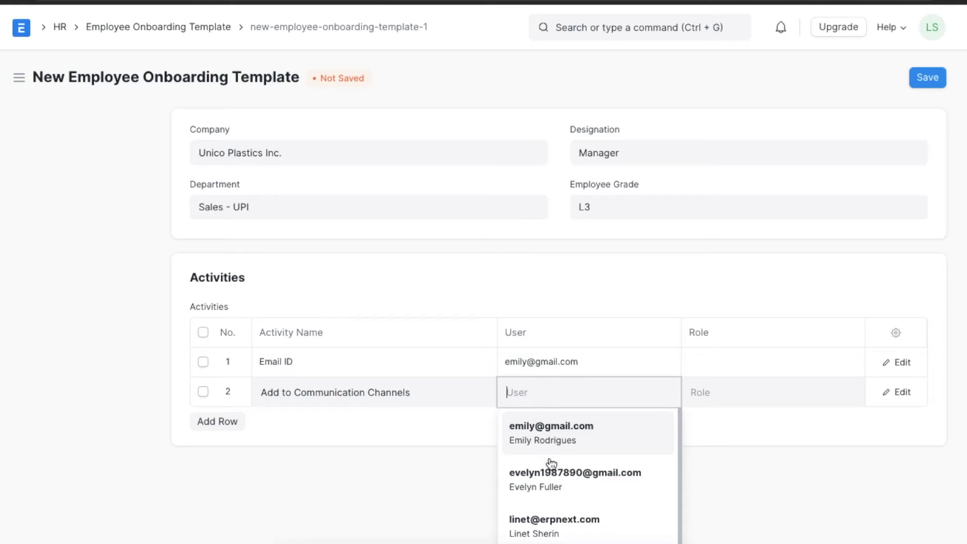
left_click(536, 532)
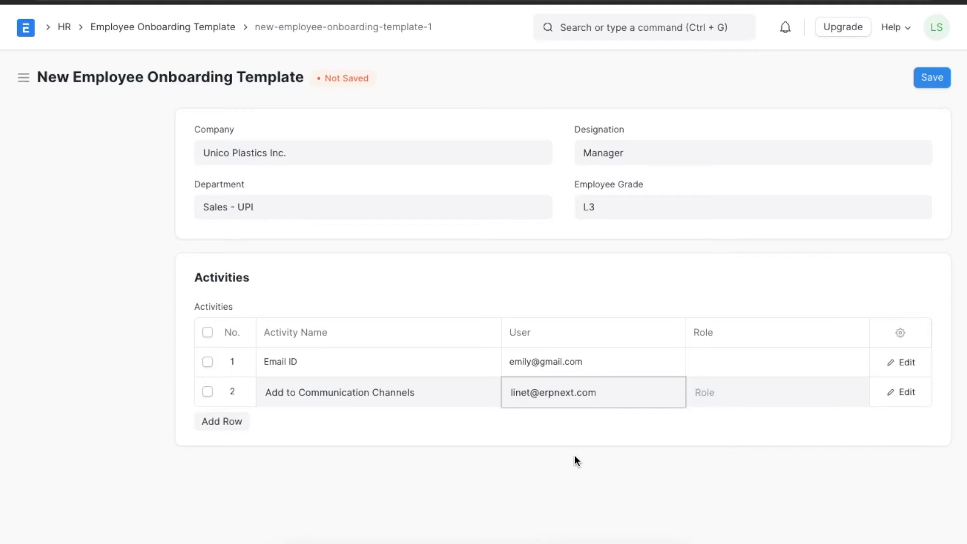
left_click(932, 79)
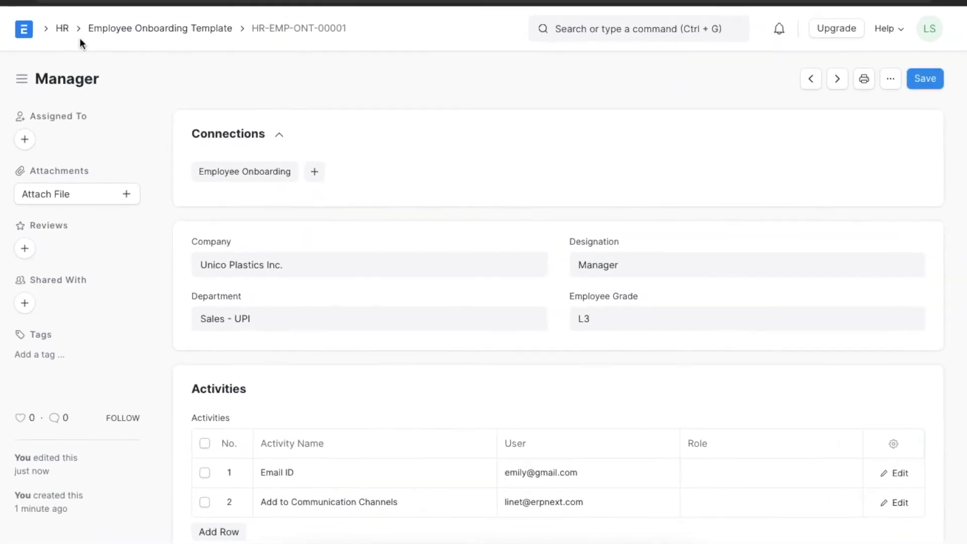
- Create a new Employee Onboarding record in the HR module and apply the onboarding template HR-EMP-ONT-00001
left_click(62, 29)
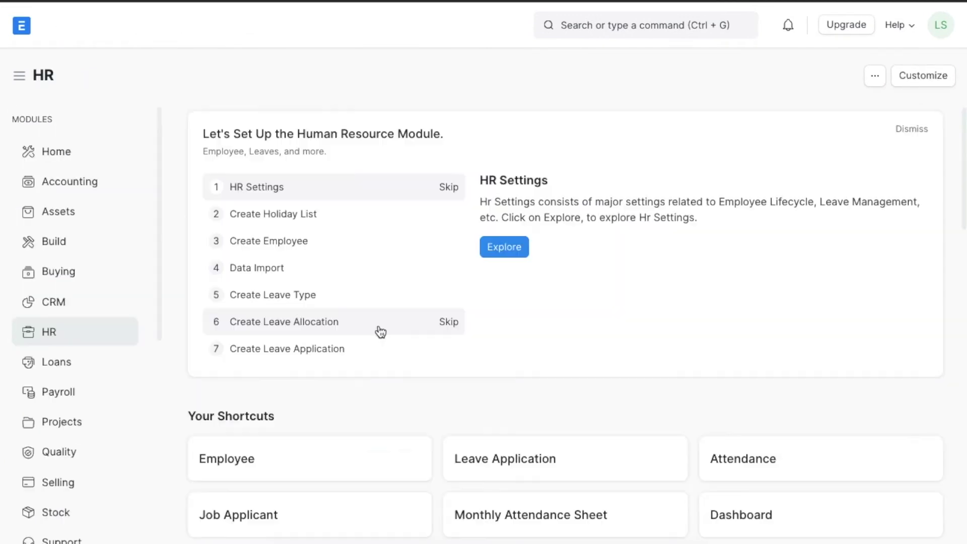
scroll(379, 329, "down", 7)
scroll(380, 328, "down", 1)
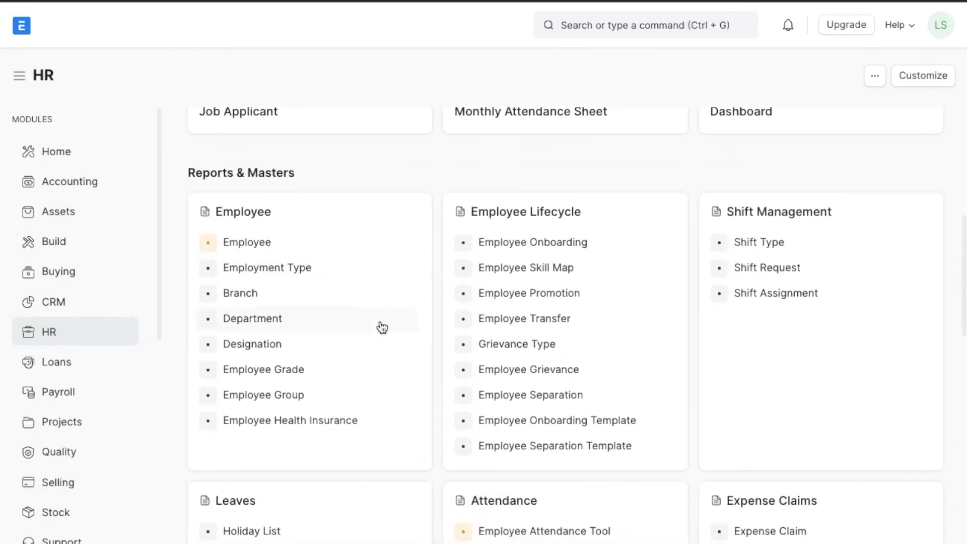
left_click(578, 242)
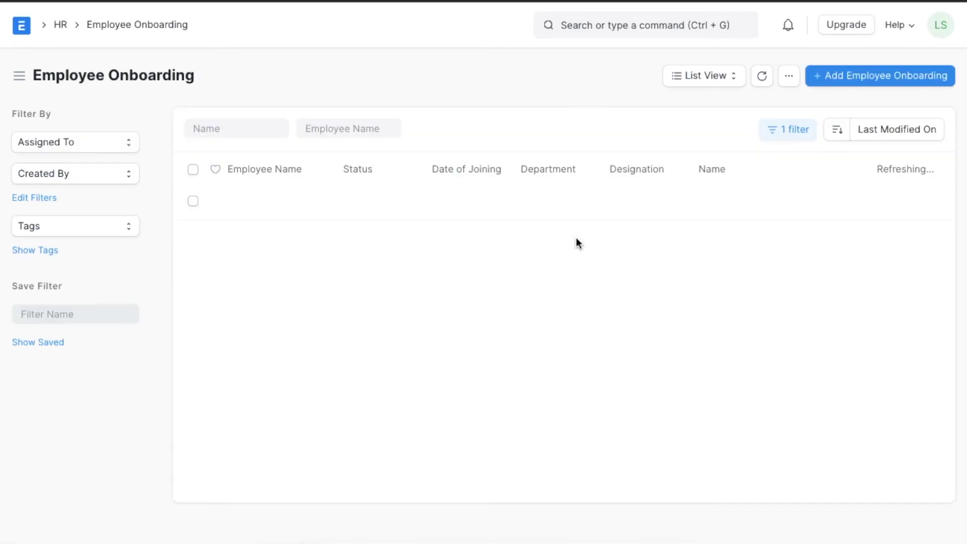
left_click(915, 77)
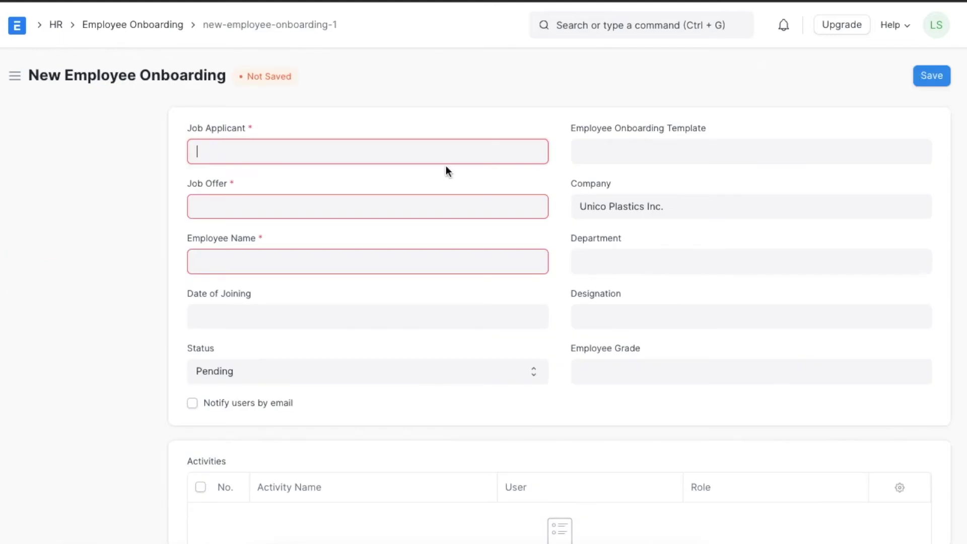
left_click(640, 154)
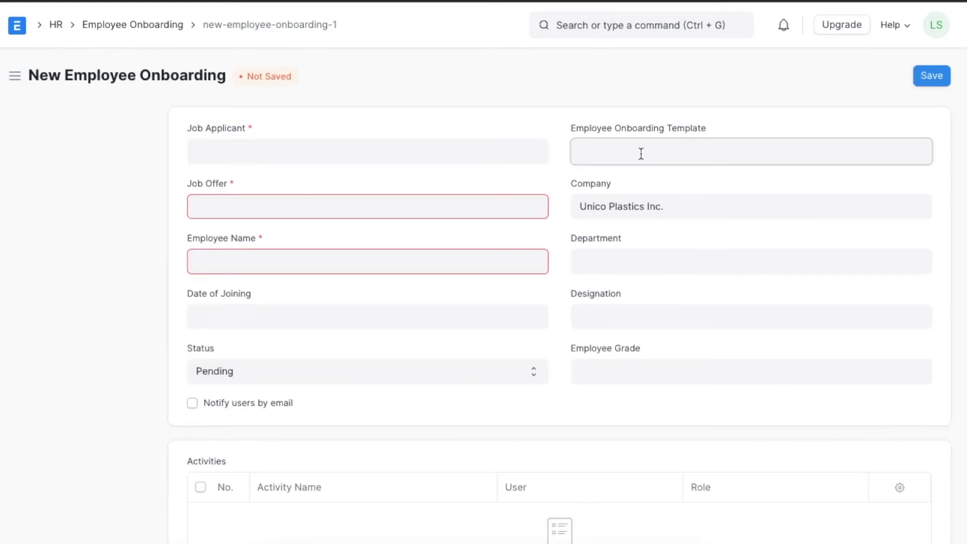
left_click(628, 186)
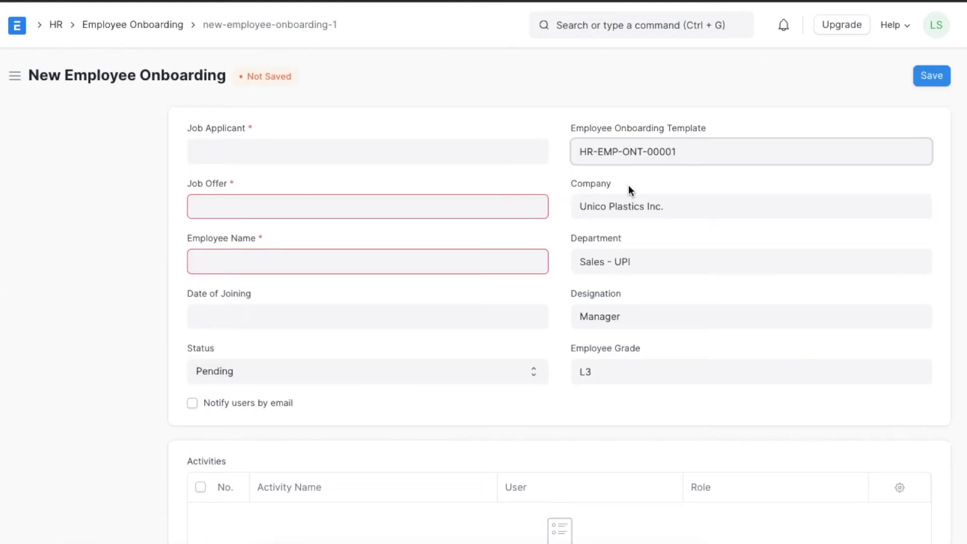
- Choose the first accepted job applicant and the matching job offer, set the date of joining to 01-11-2021, and review the form
left_click(300, 150)
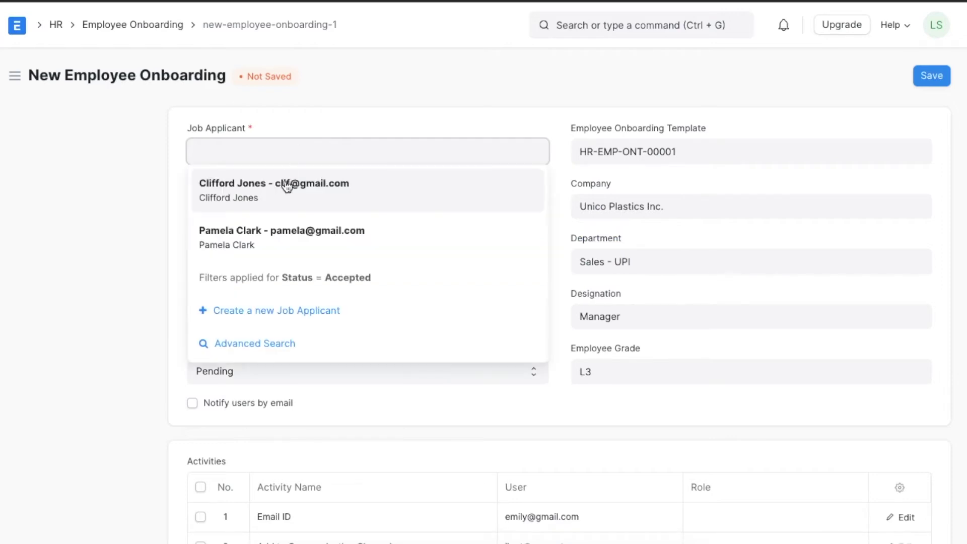
left_click(286, 185)
left_click(258, 205)
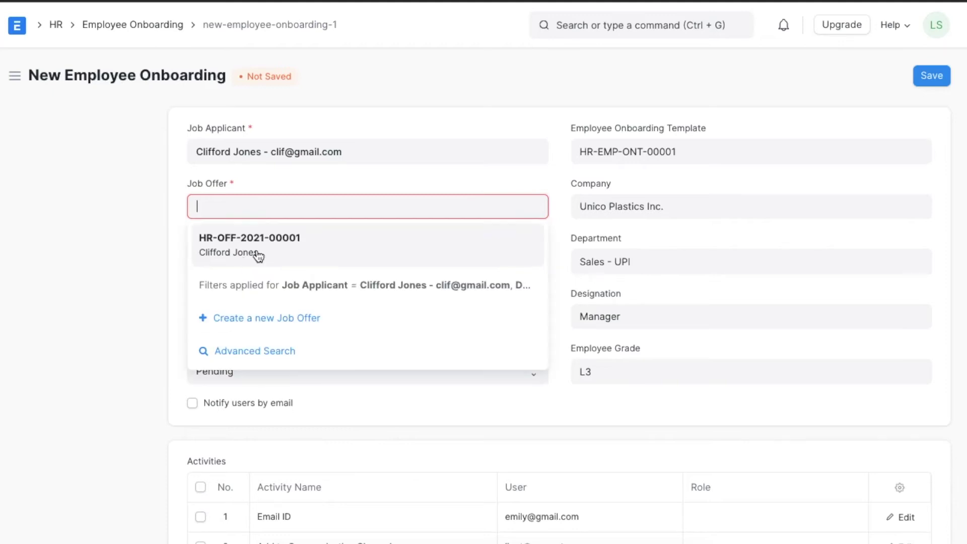
left_click(247, 260)
left_click(236, 322)
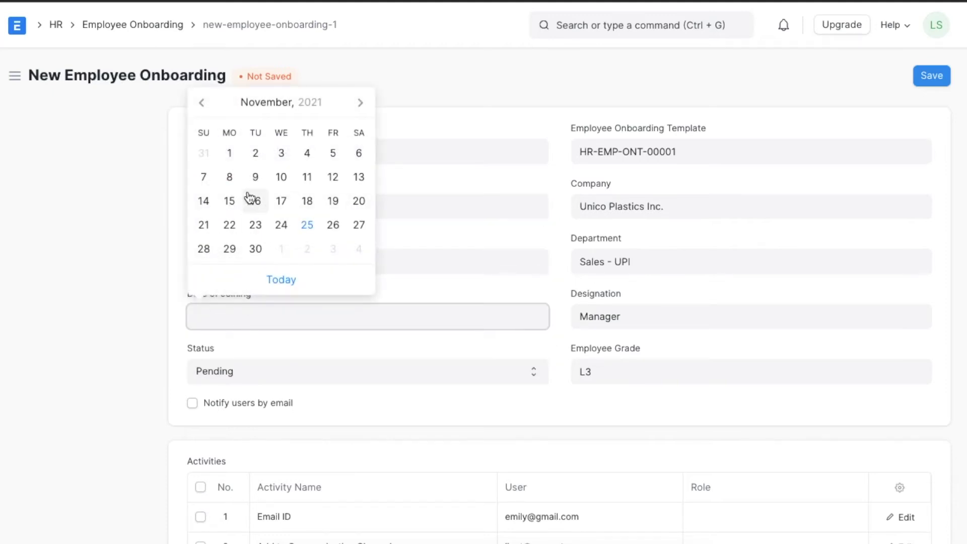
left_click(231, 155)
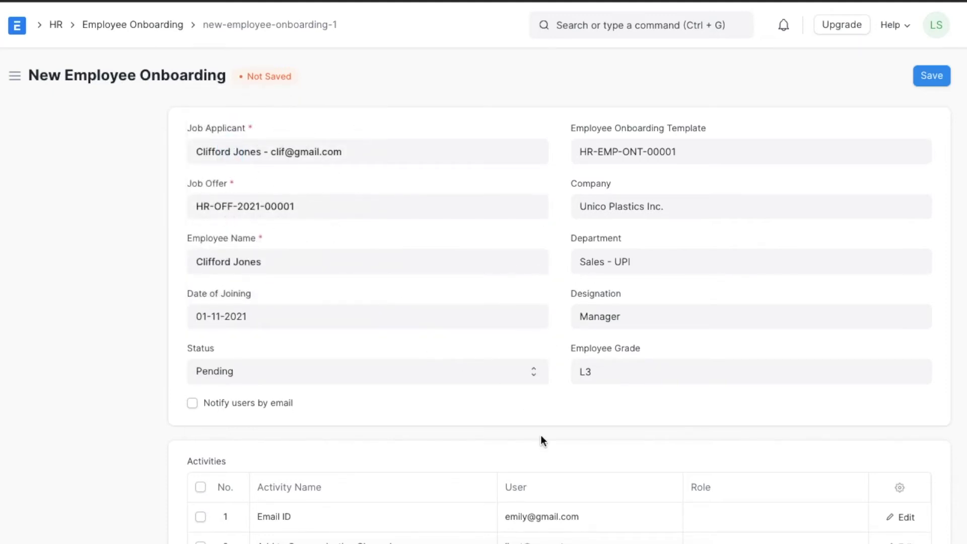
scroll(545, 453, "down", 2)
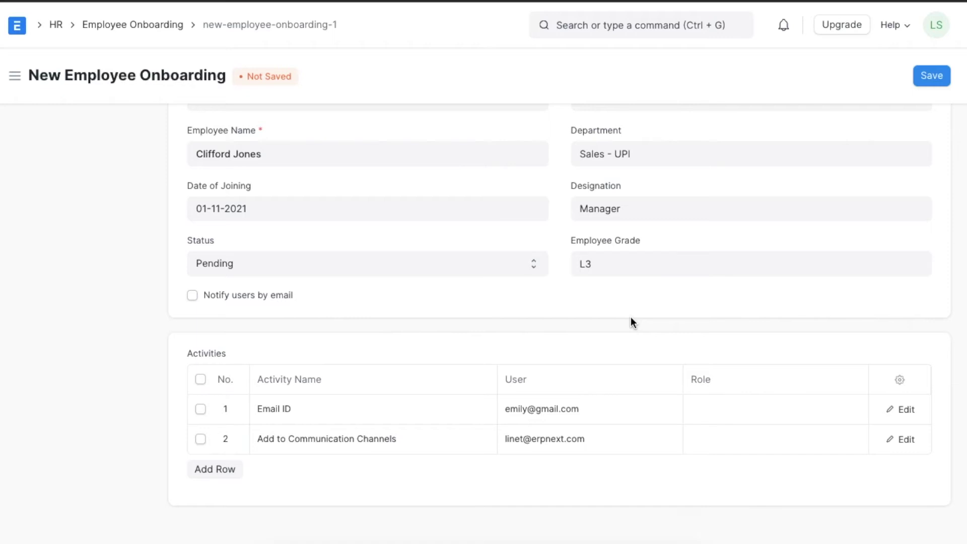
scroll(631, 319, "up", 2)
scroll(631, 317, "down", 2)
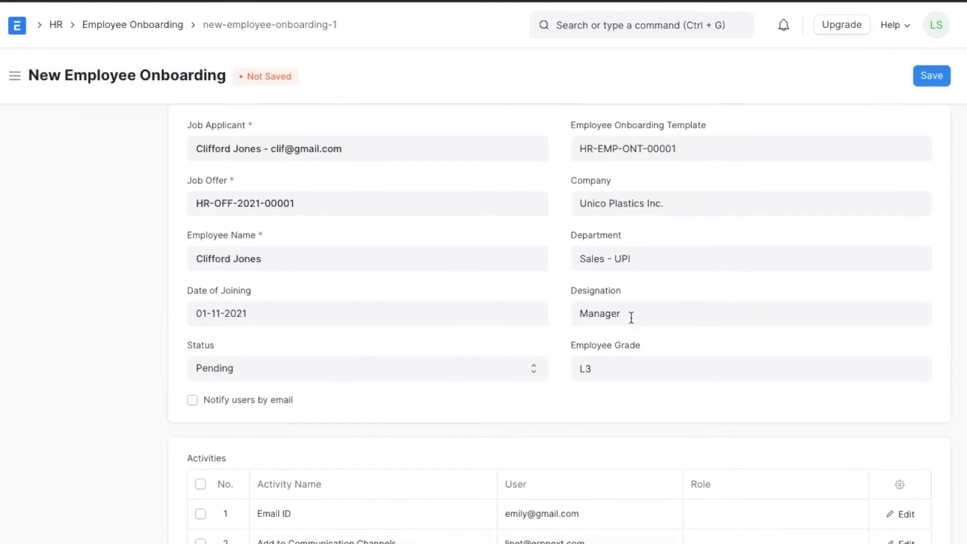
left_click(215, 469)
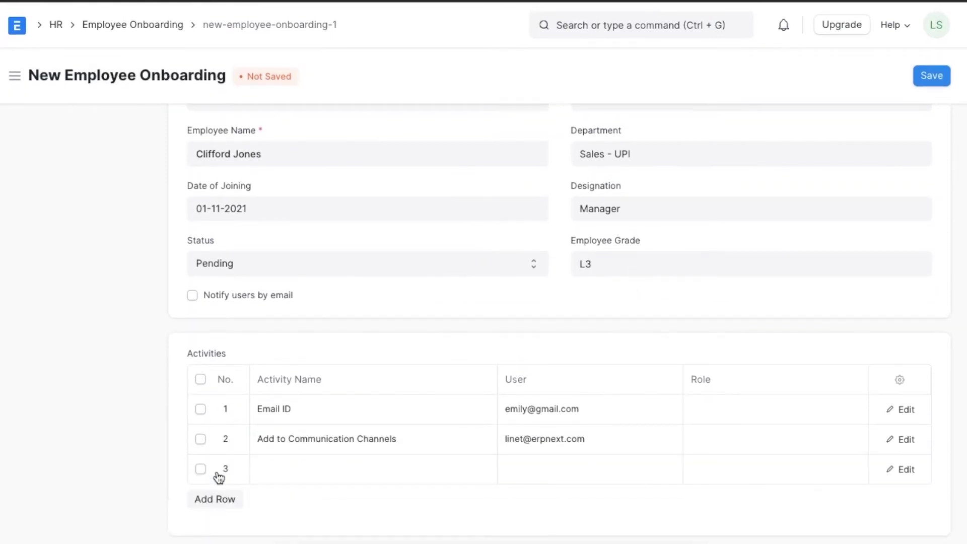
left_click(200, 469)
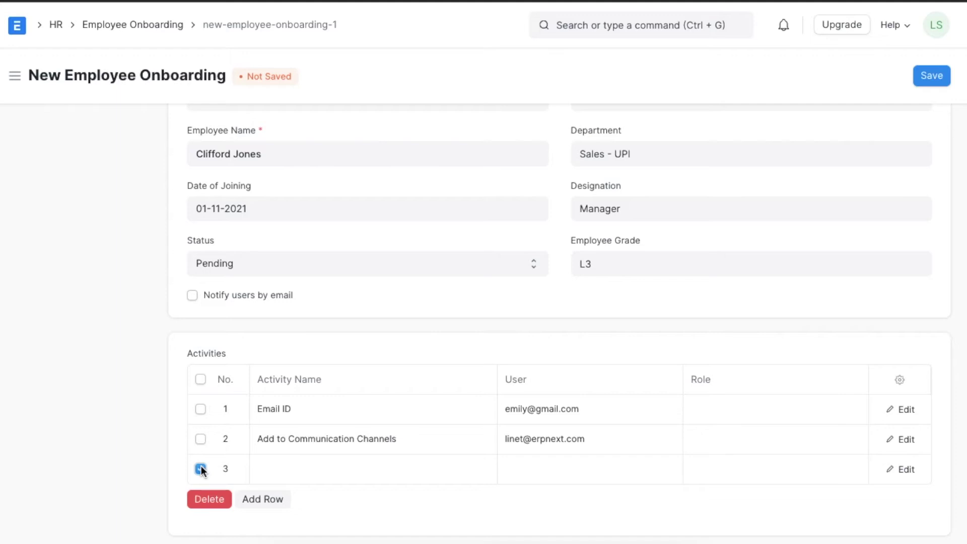
left_click(210, 499)
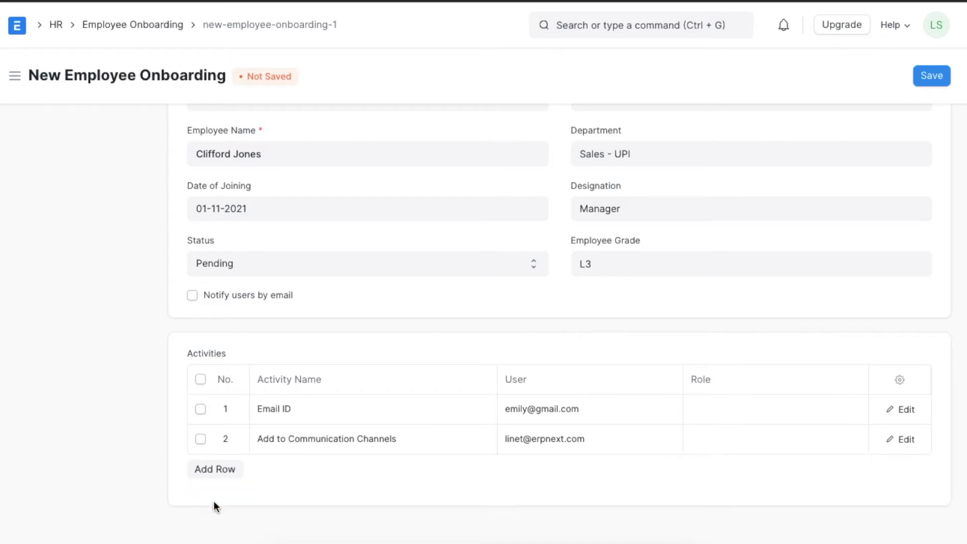
- Save the Employee Onboarding record, submit it permanently, and dismiss the sharing message
scroll(675, 292, "up", 2)
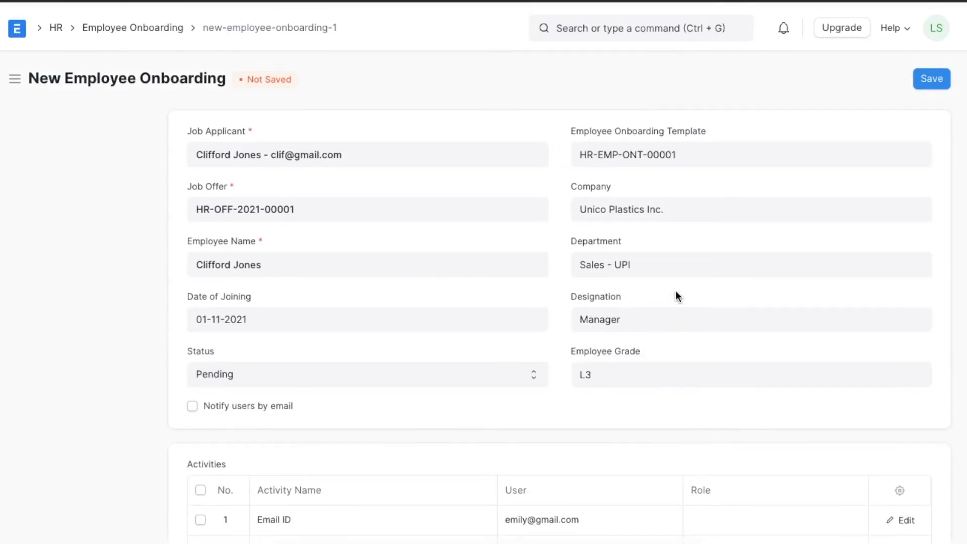
left_click(931, 80)
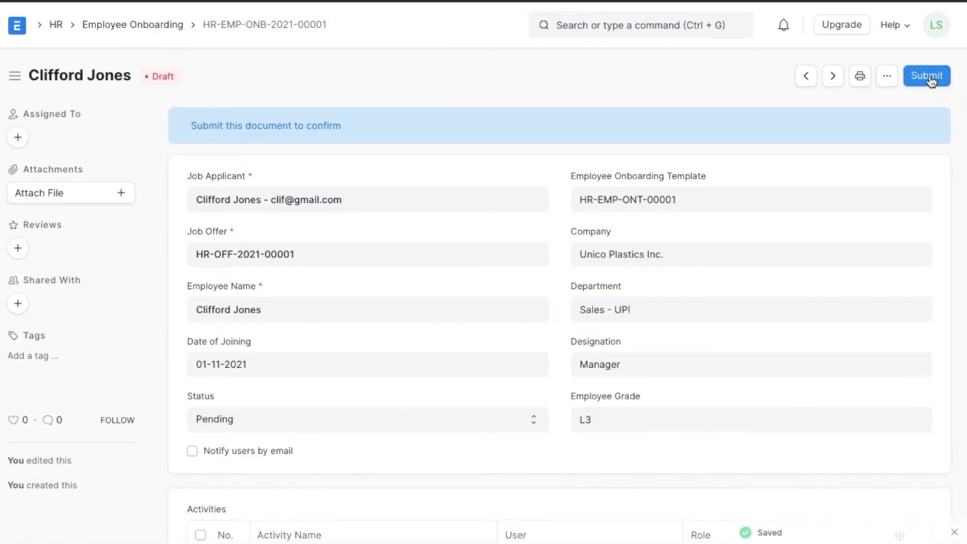
left_click(931, 81)
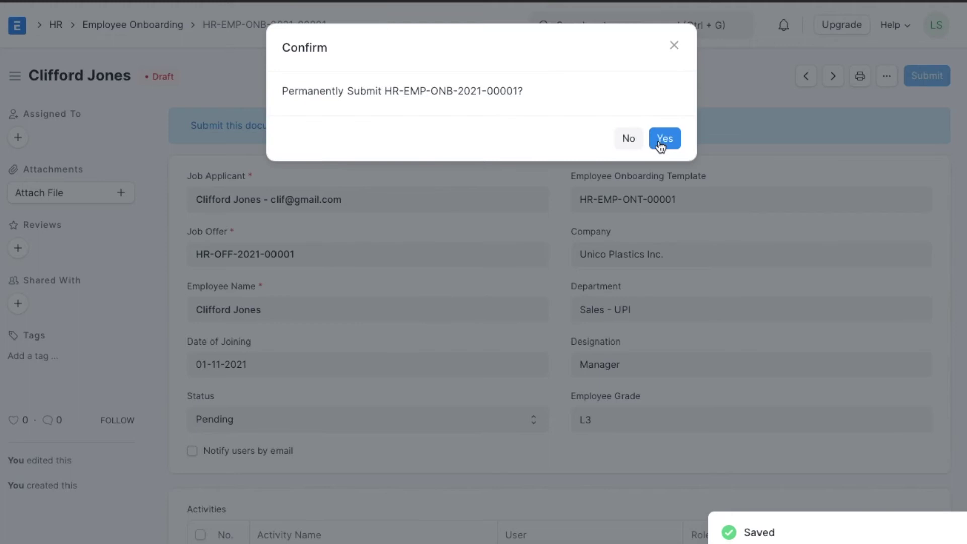
left_click(661, 137)
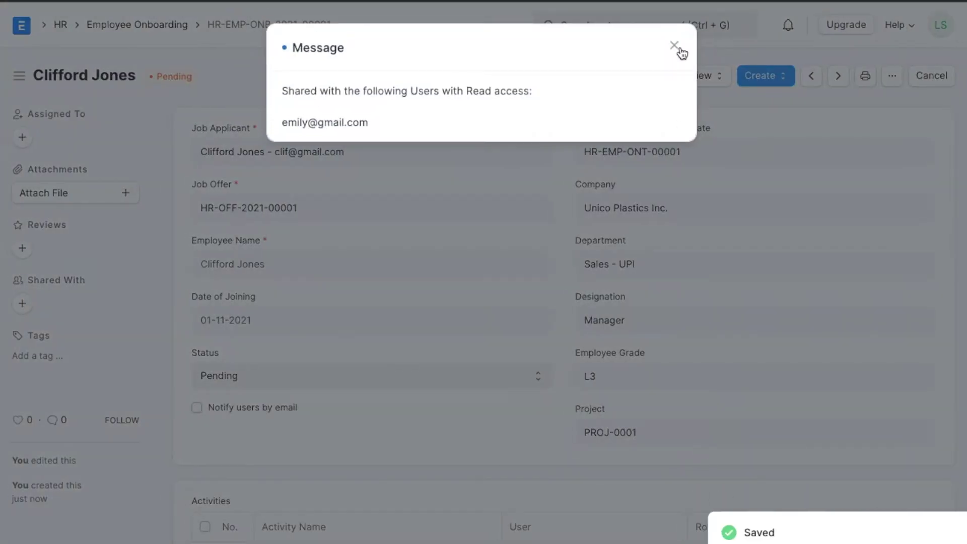
left_click(675, 45)
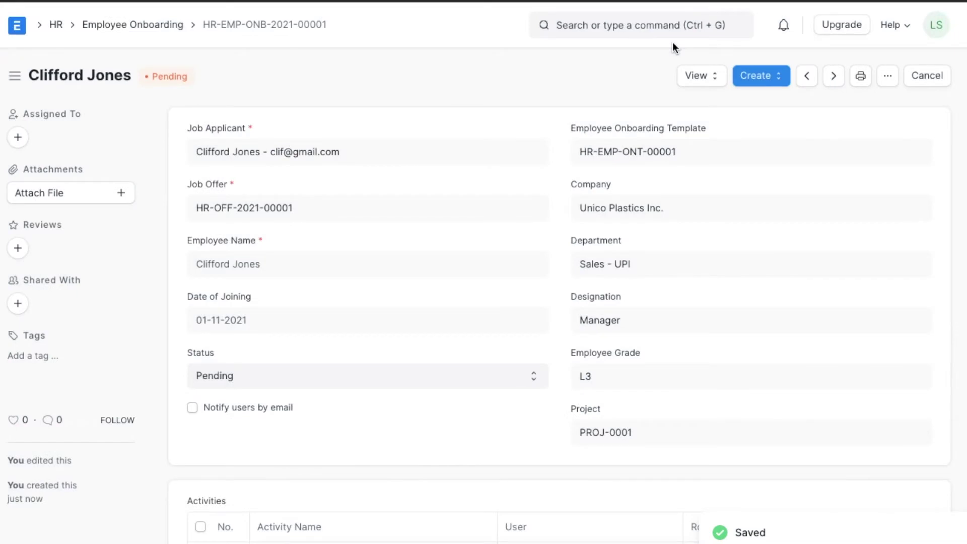
- Open the project linked to the submitted onboarding record and list its tasks
left_click(700, 76)
left_click(705, 108)
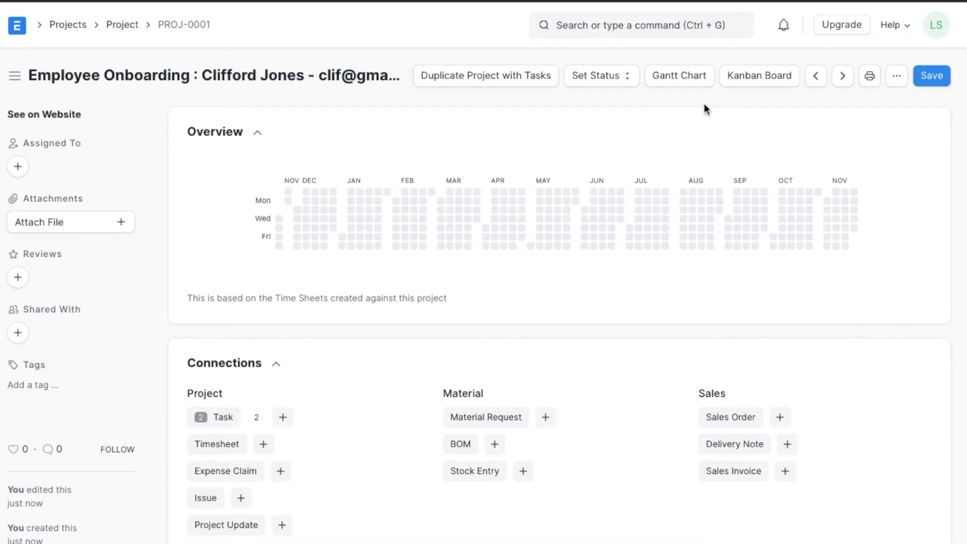
scroll(382, 406, "down", 3)
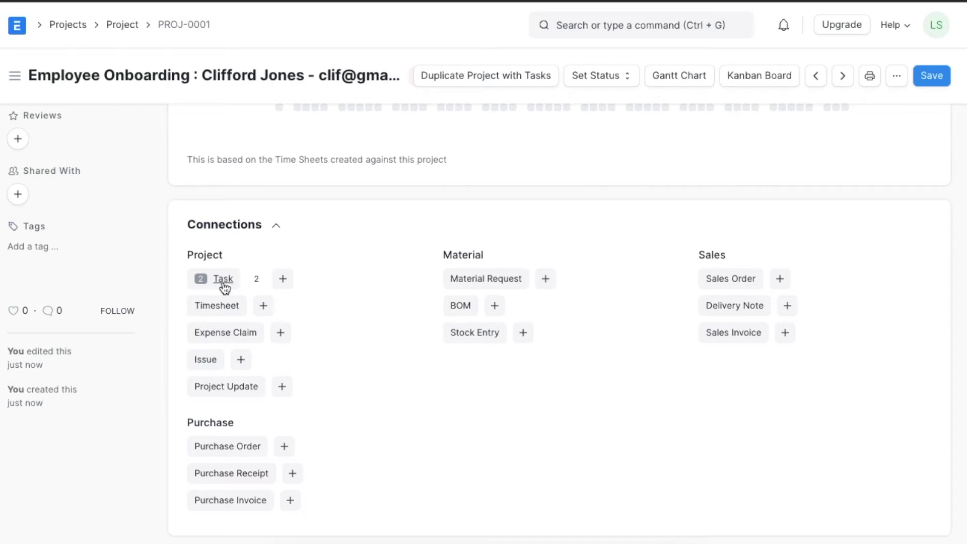
left_click(224, 280)
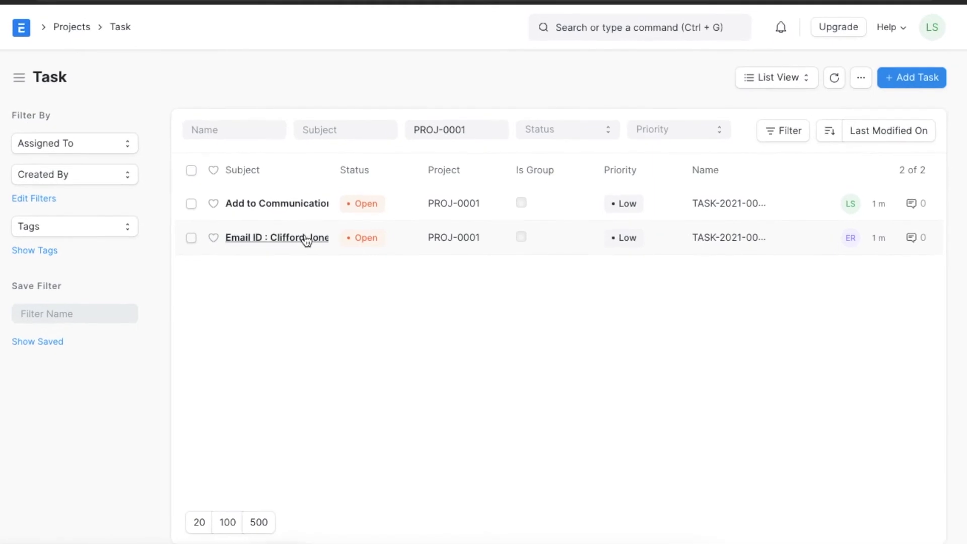
- Set the "Email ID" task to Completed, with its assigned user as Completed By and 25-11-2021 as Completed On, and save it
left_click(304, 237)
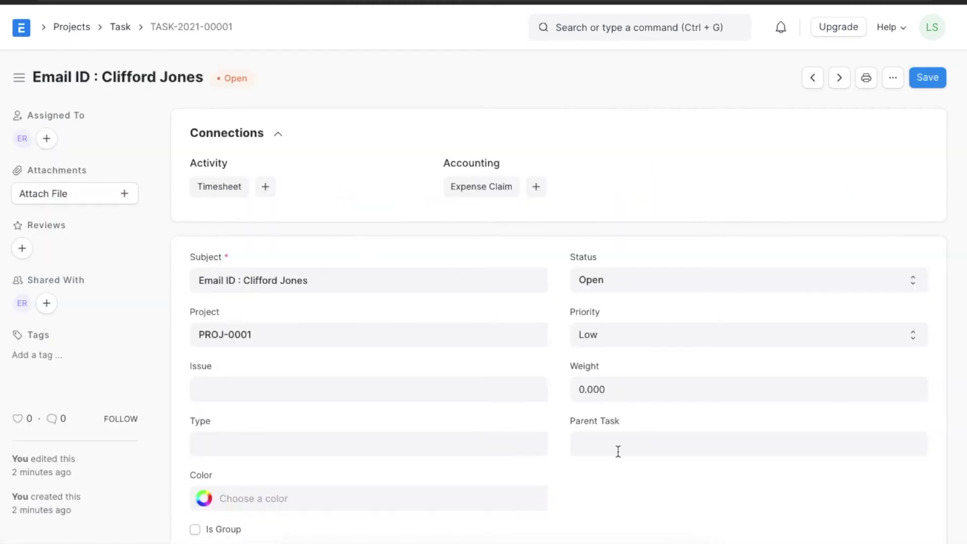
scroll(618, 455, "down", 2)
scroll(618, 454, "up", 1)
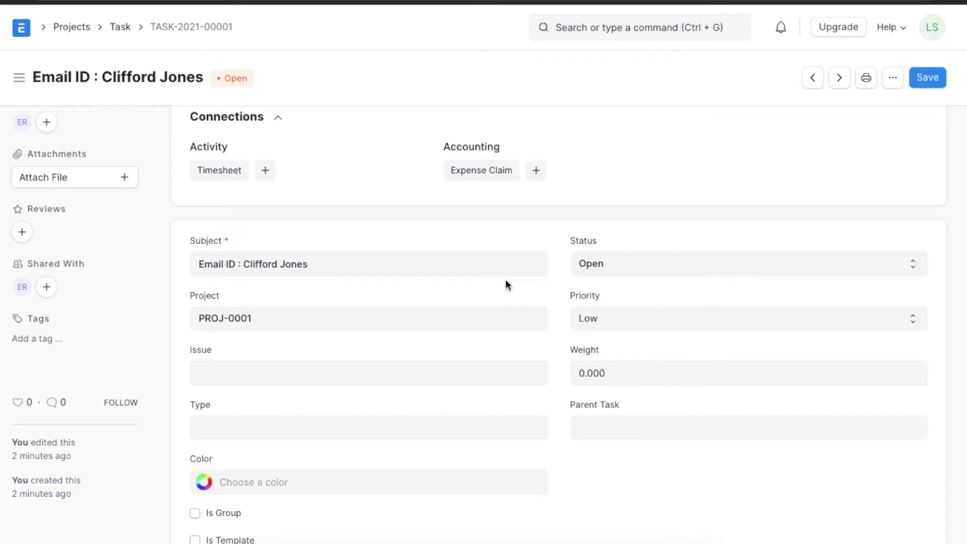
left_click(636, 264)
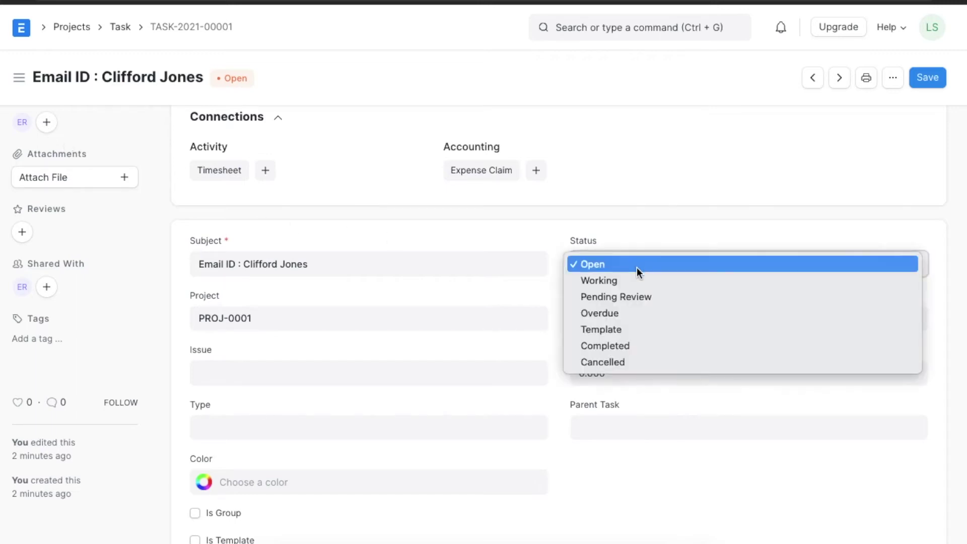
left_click(625, 347)
scroll(608, 406, "down", 2)
left_click(600, 418)
left_click(687, 326)
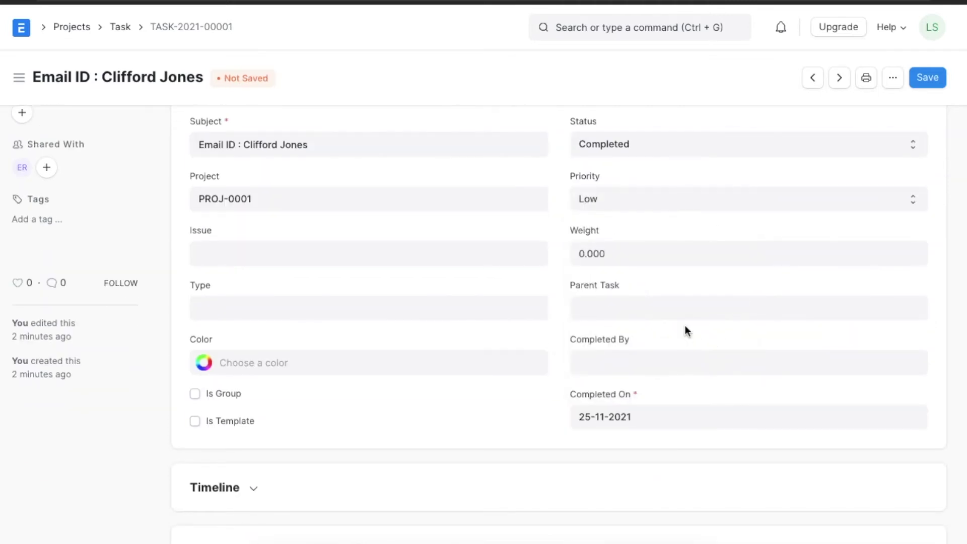
left_click(644, 359)
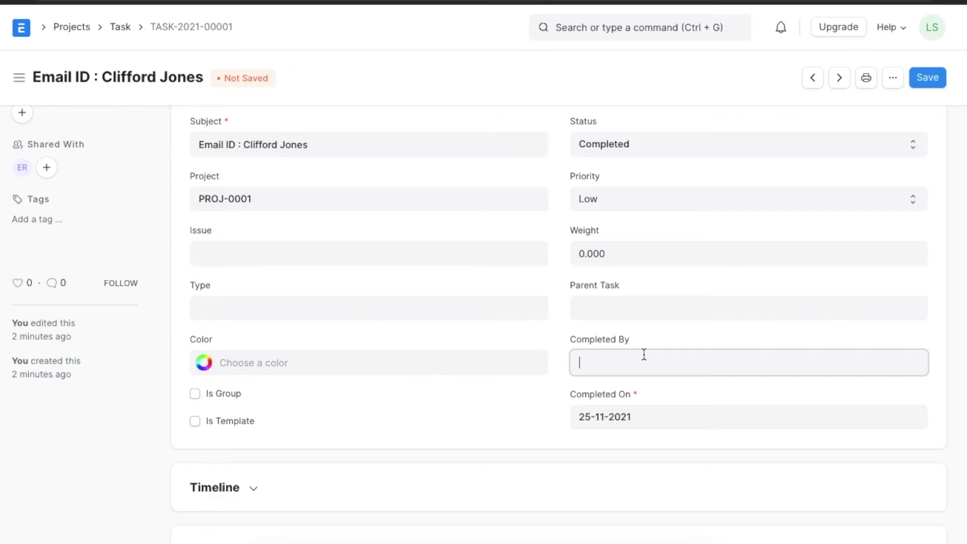
left_click(631, 403)
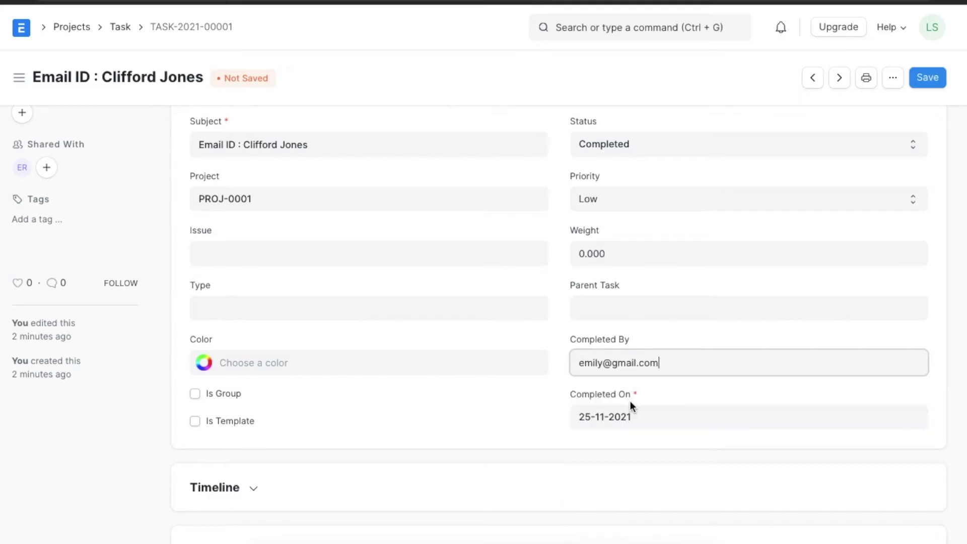
left_click(936, 78)
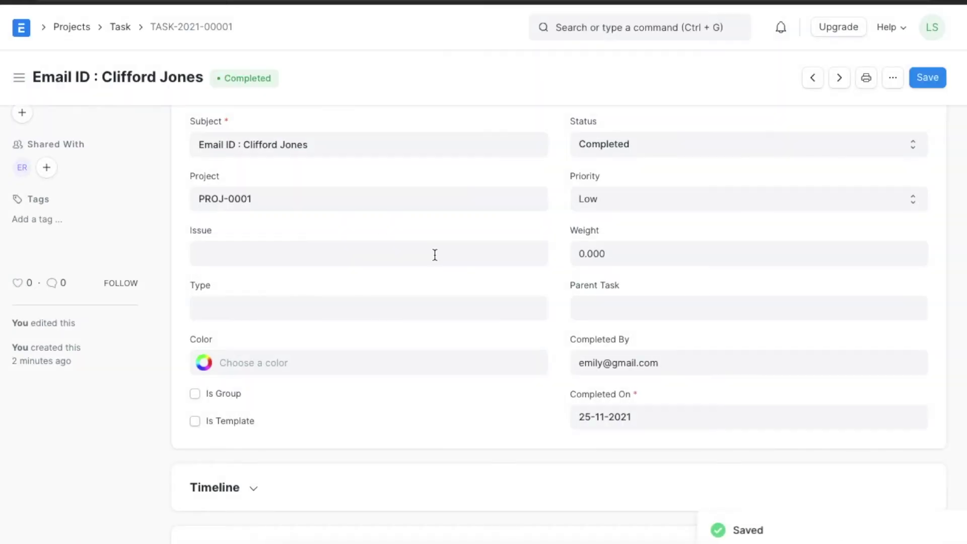
- Set the "Add to Communication Channels" task to Completed, with 25-11-2021 as the completion date, and save it
key("alt+Left")
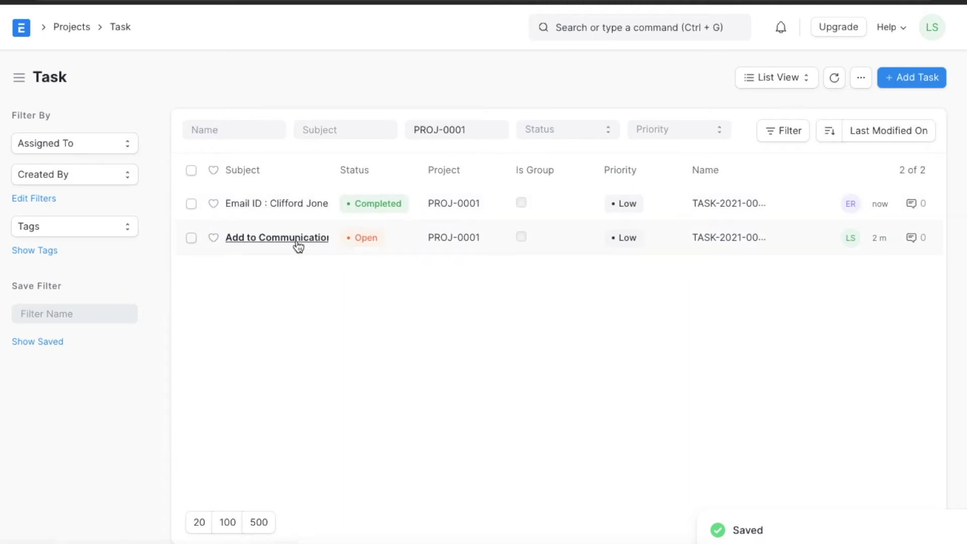
left_click(299, 247)
left_click(594, 283)
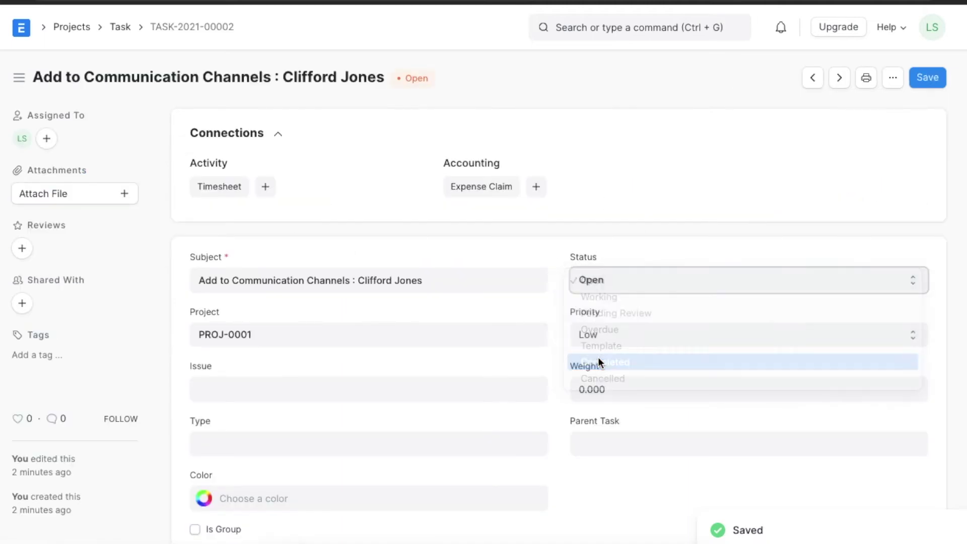
left_click(599, 362)
scroll(599, 360, "down", 4)
left_click(606, 349)
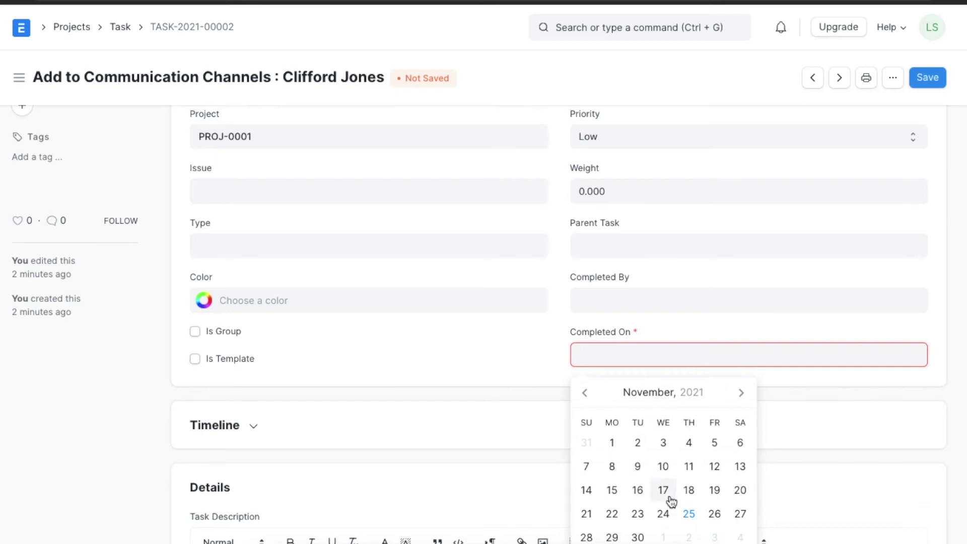
left_click(688, 513)
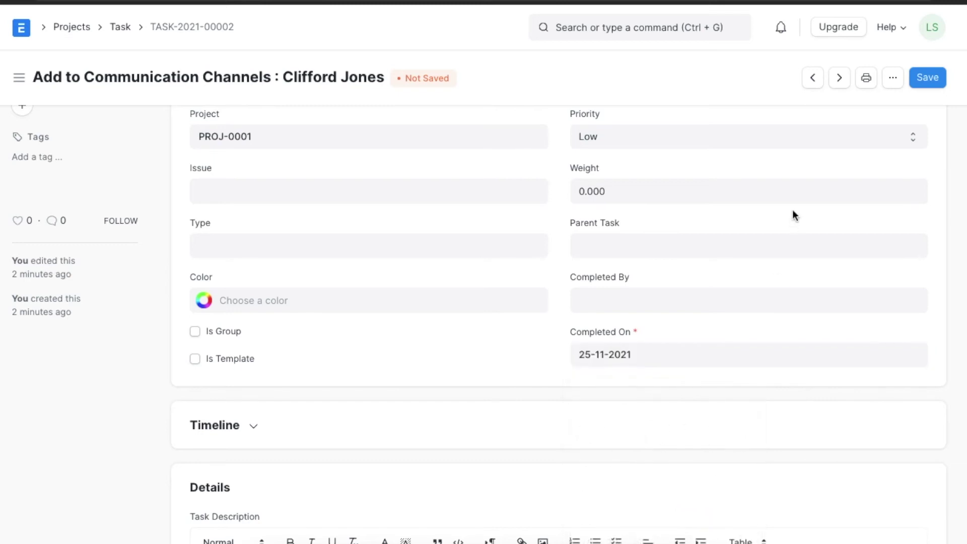
left_click(926, 81)
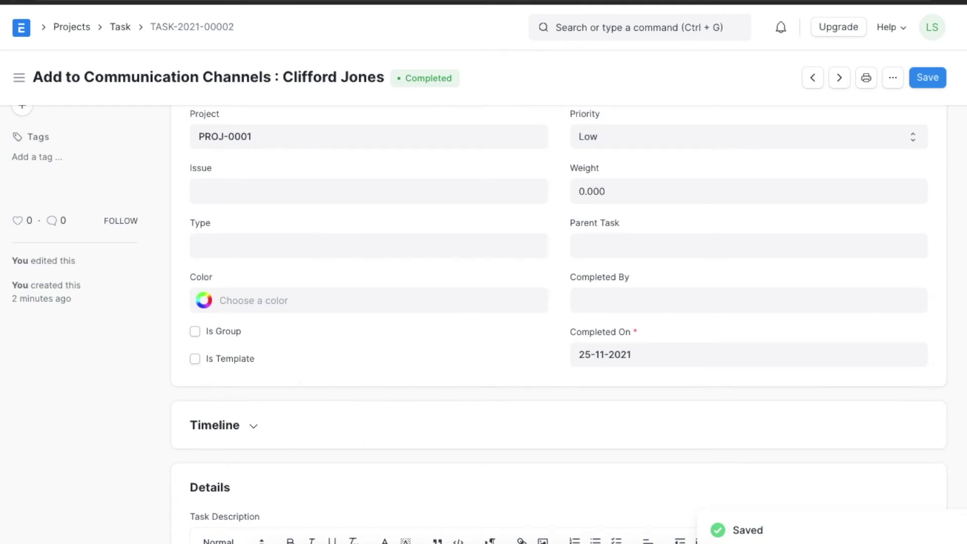
- Return to the project's task list to check the status of both onboarding tasks
key("alt+Left")
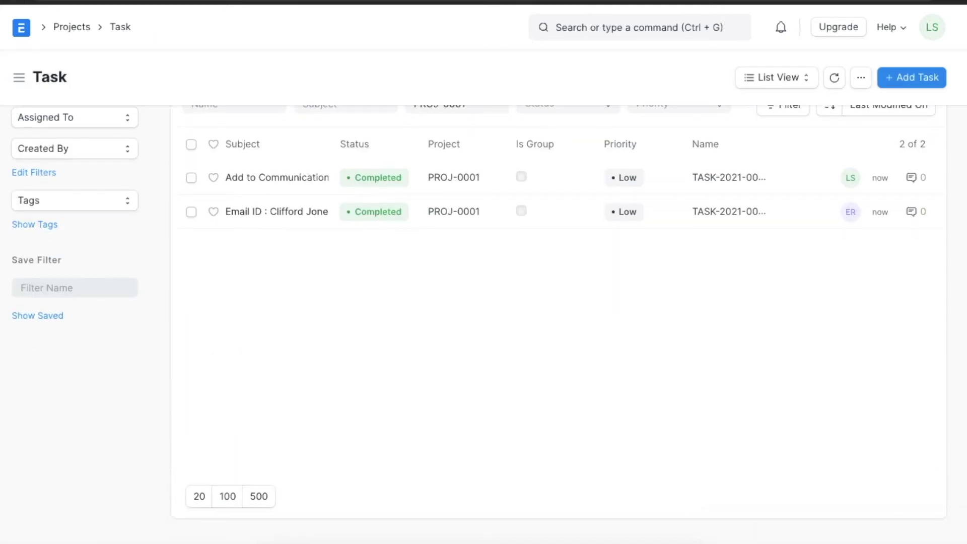
key("alt+Left")
left_click(918, 77)
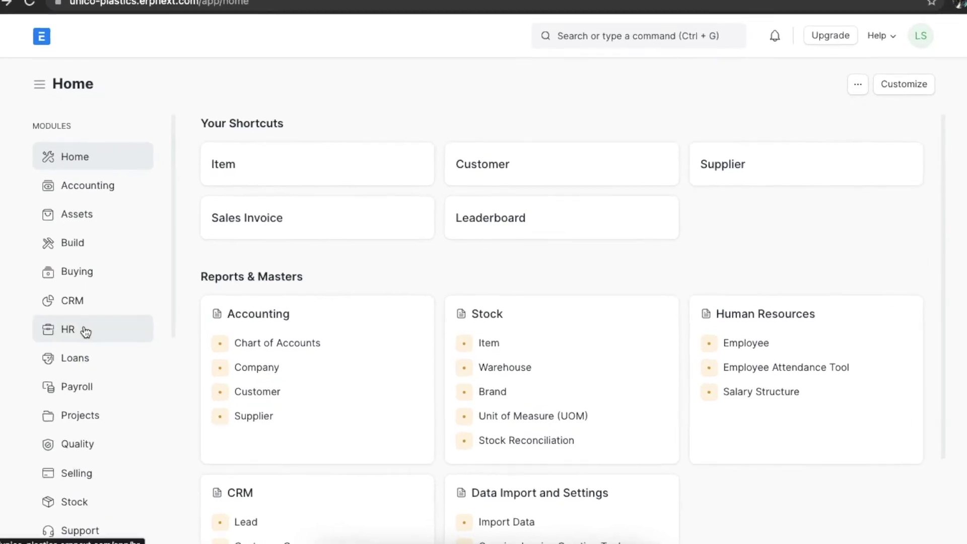
- Create a new Employee Skill Map in the HR module and choose the third suggested employee
left_click(132, 330)
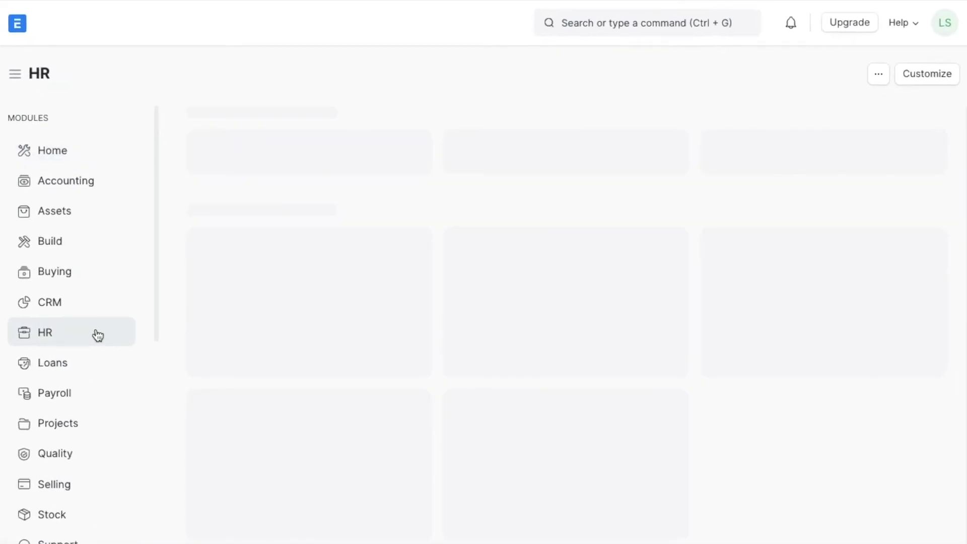
scroll(518, 303, "down", 3)
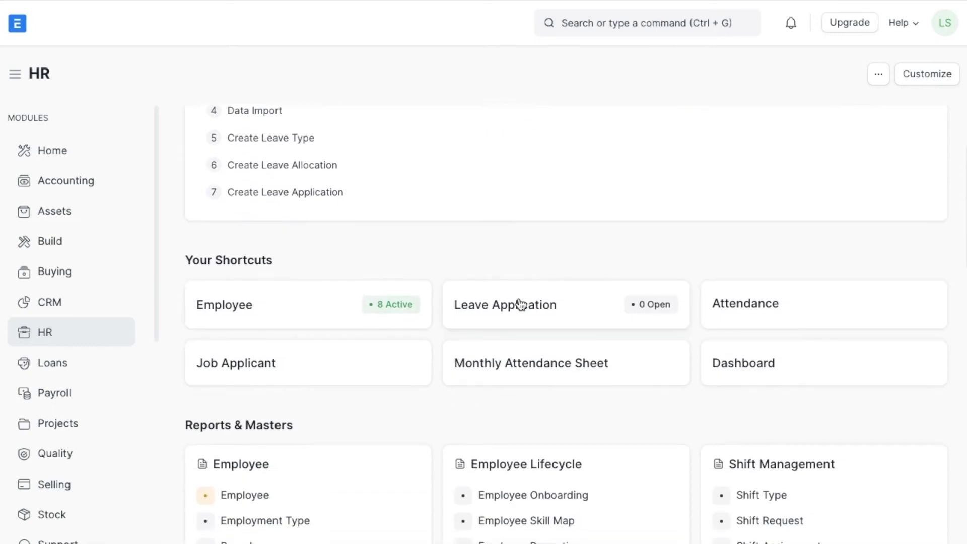
scroll(520, 305, "down", 5)
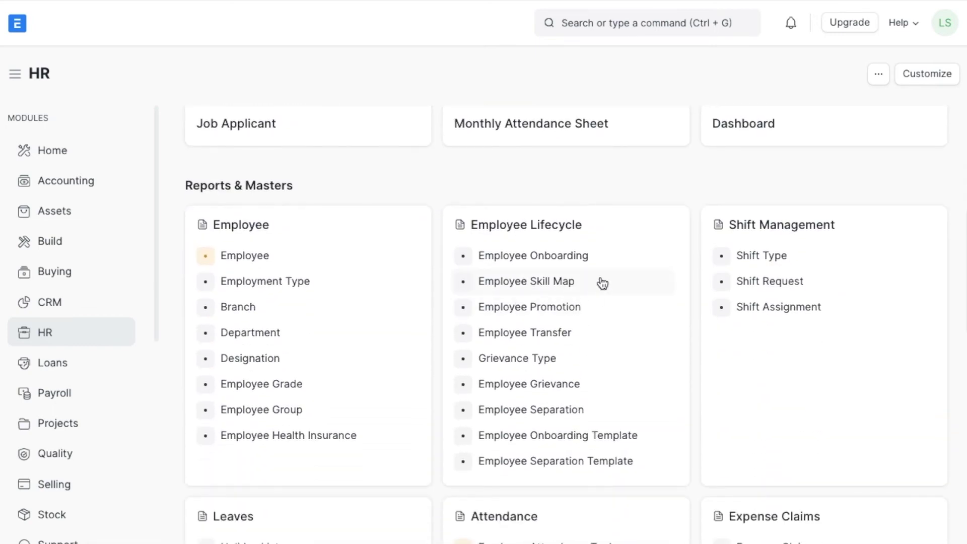
left_click(601, 282)
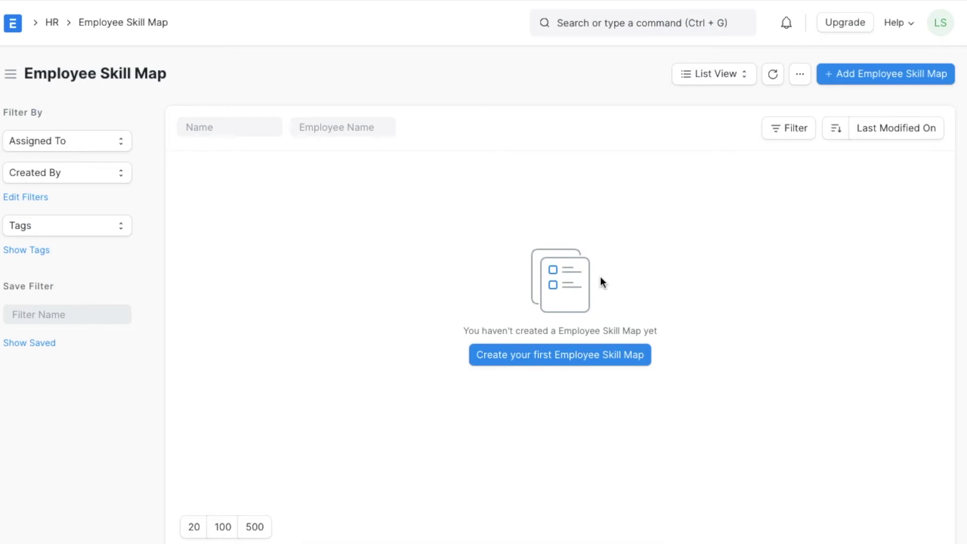
left_click(887, 76)
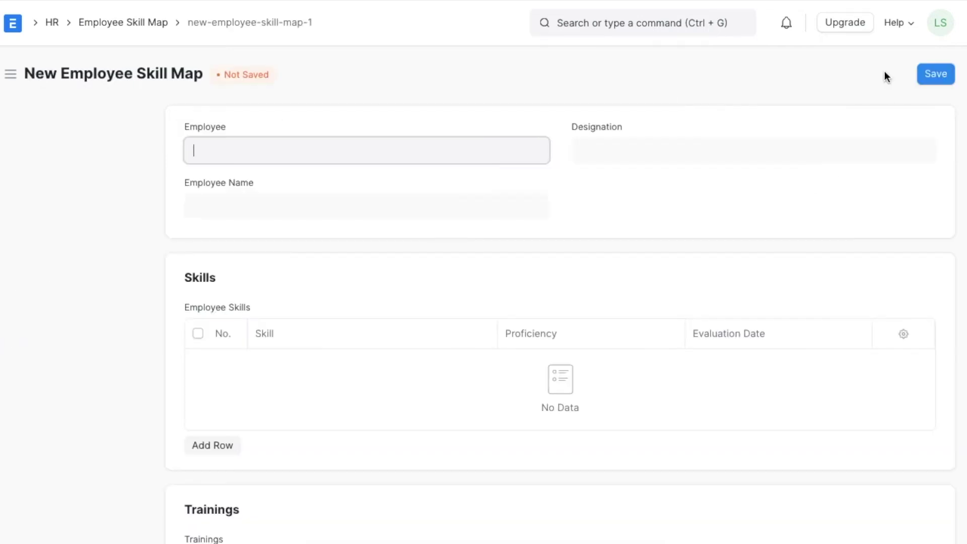
left_click(492, 143)
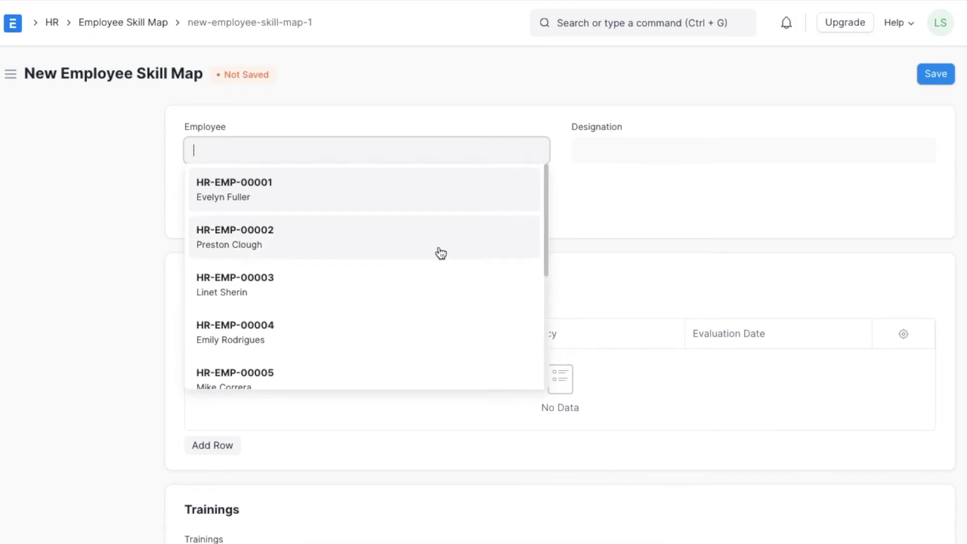
left_click(427, 287)
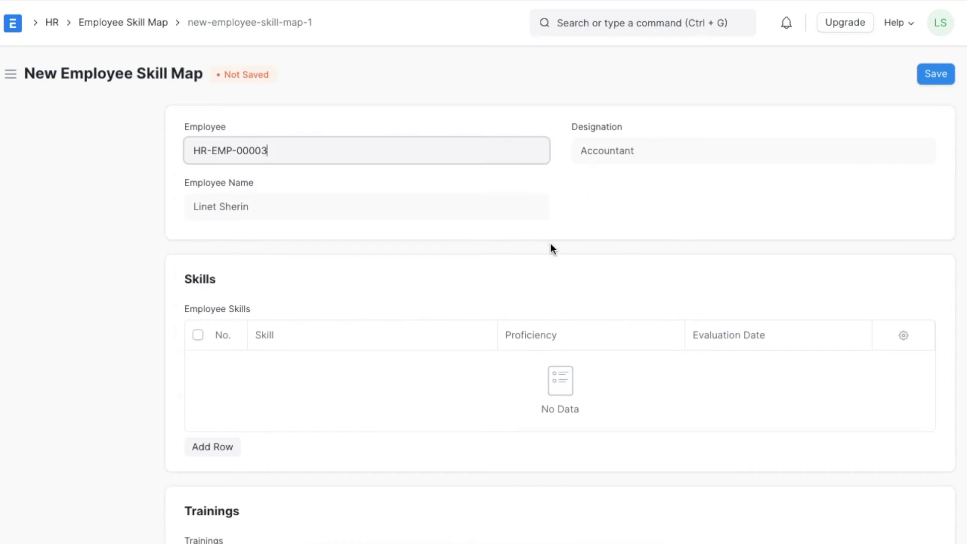
- Add Spreadsheet Proficiency to the employee's skills with a two-star proficiency and 01-11-2021 as the evaluation date
scroll(551, 243, "down", 2)
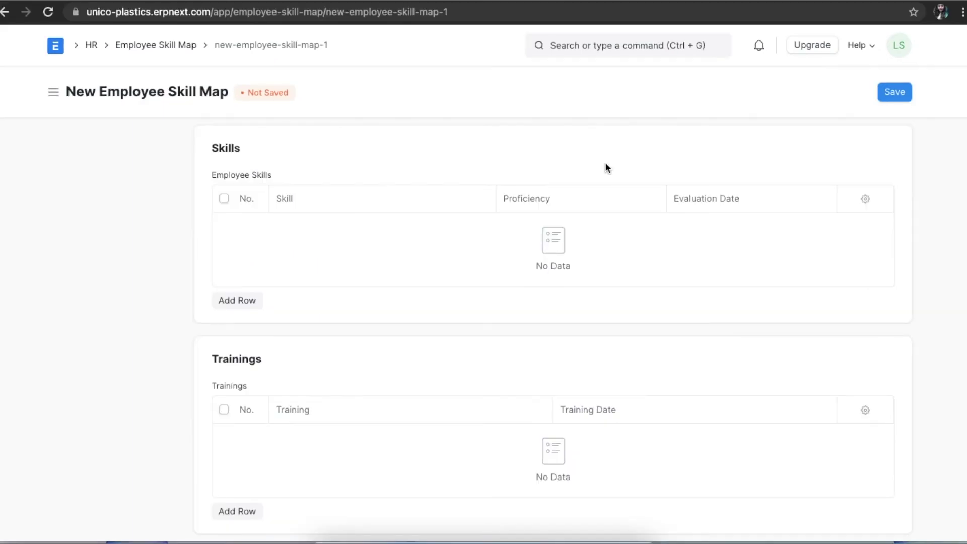
scroll(606, 166, "up", 2)
scroll(606, 166, "up", 3)
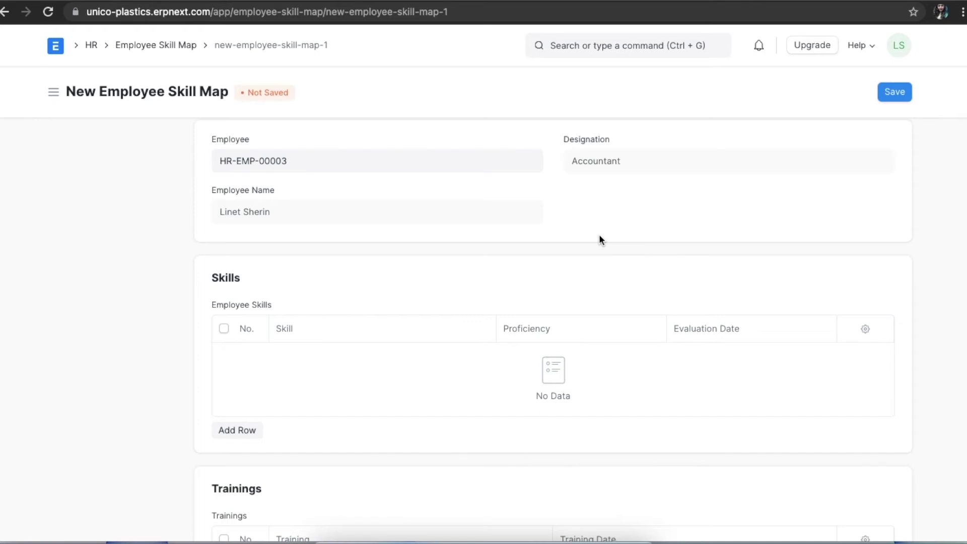
left_click(222, 445)
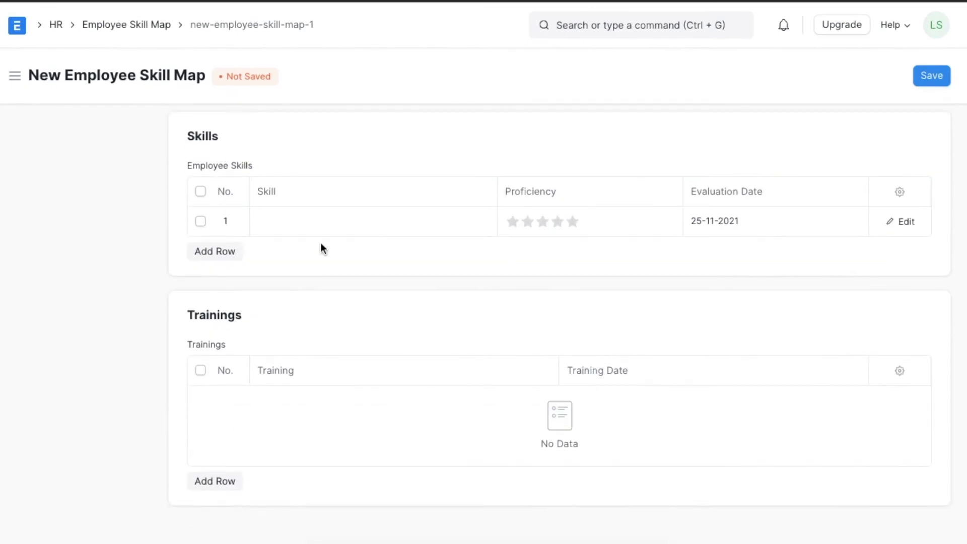
left_click(327, 221)
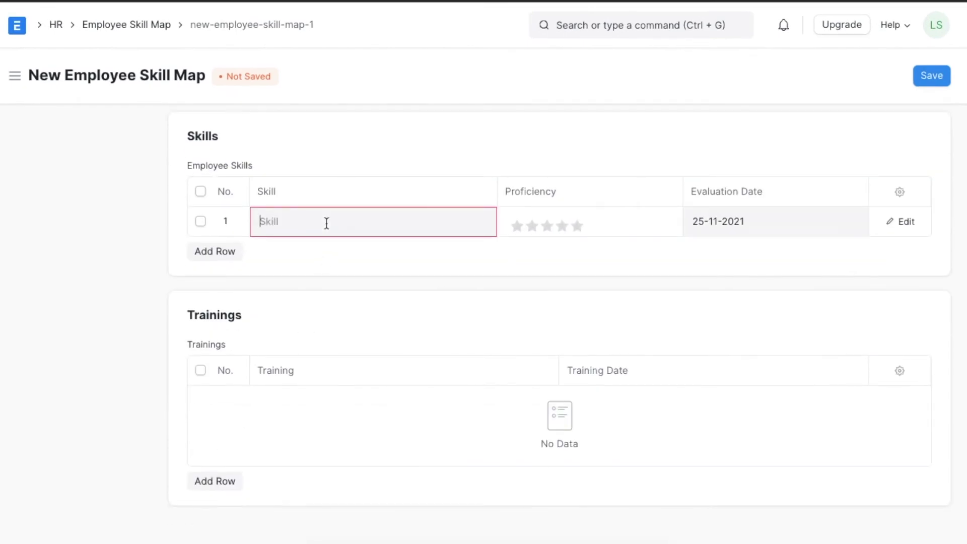
type("Spre")
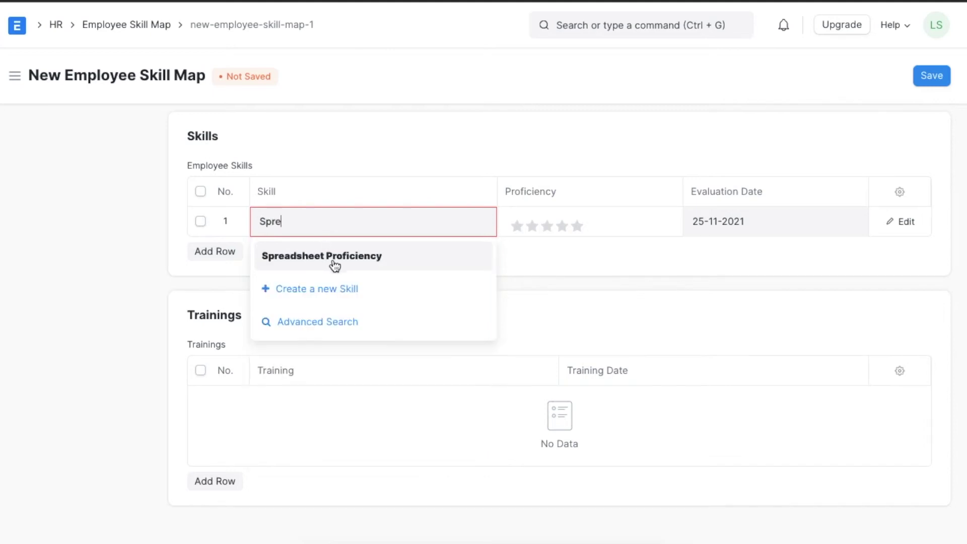
left_click(364, 263)
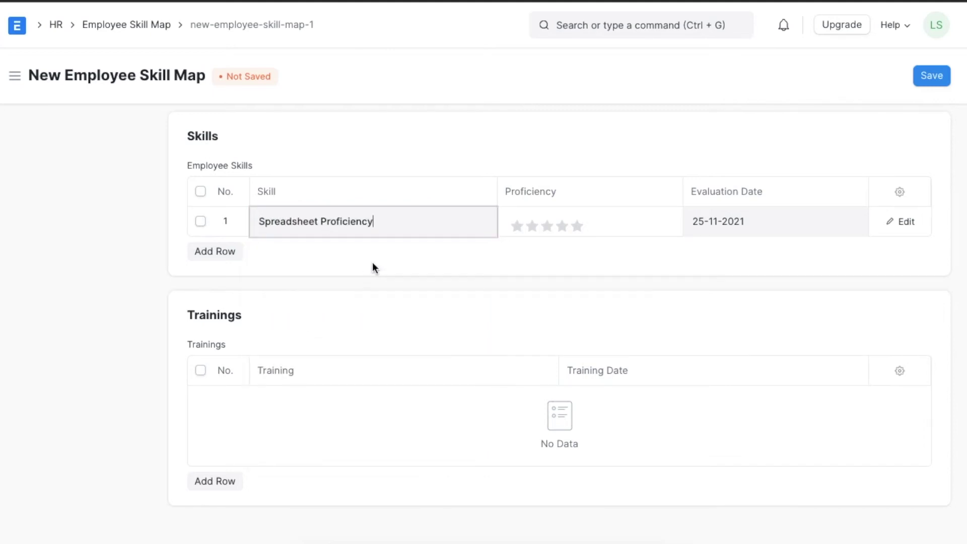
left_click(532, 226)
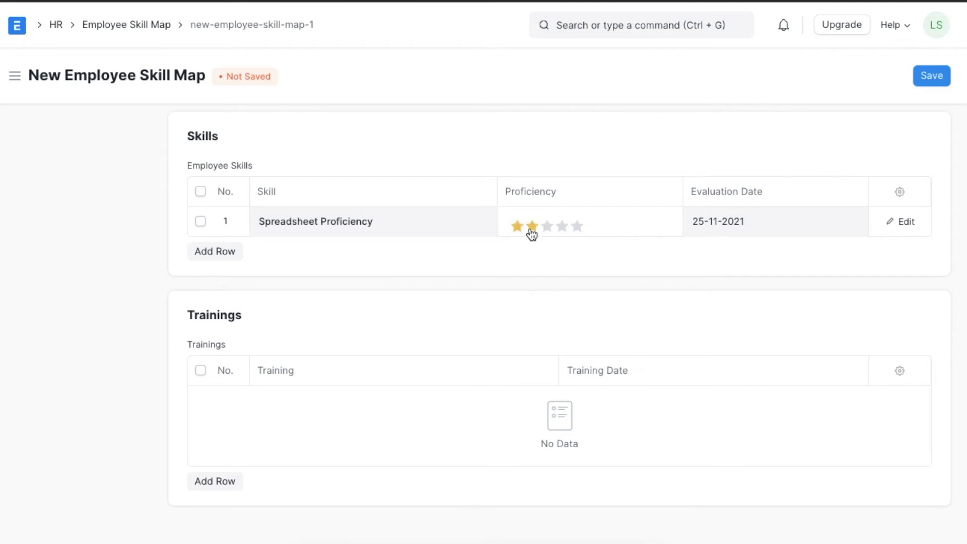
left_click(742, 223)
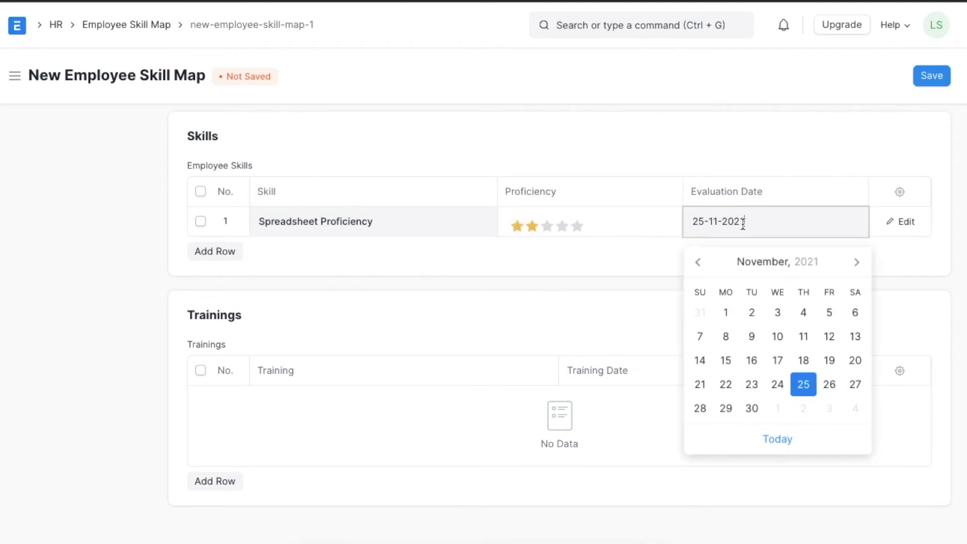
left_click(726, 315)
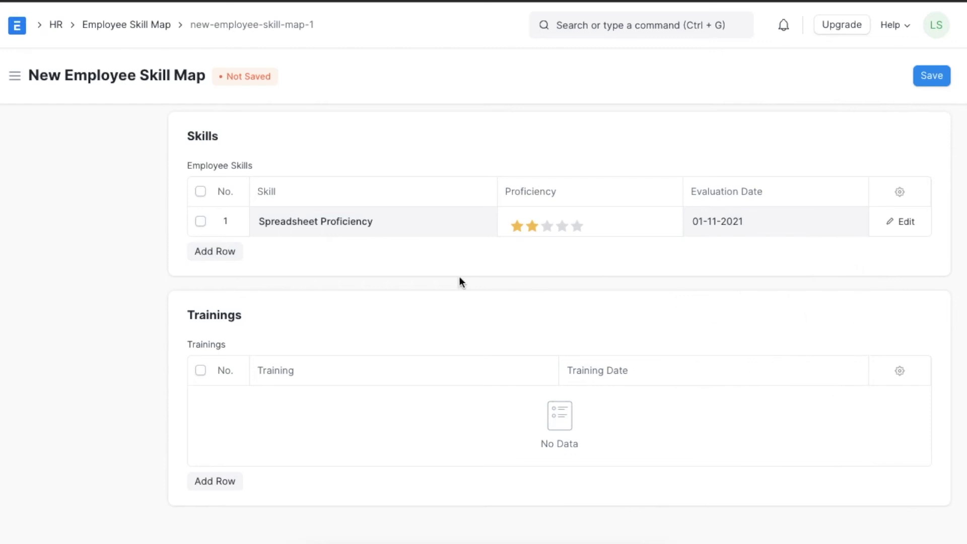
- Add Analytical Skill as the second skill with a four-star proficiency and 22-11-2021 as the evaluation date
left_click(226, 255)
left_click(285, 250)
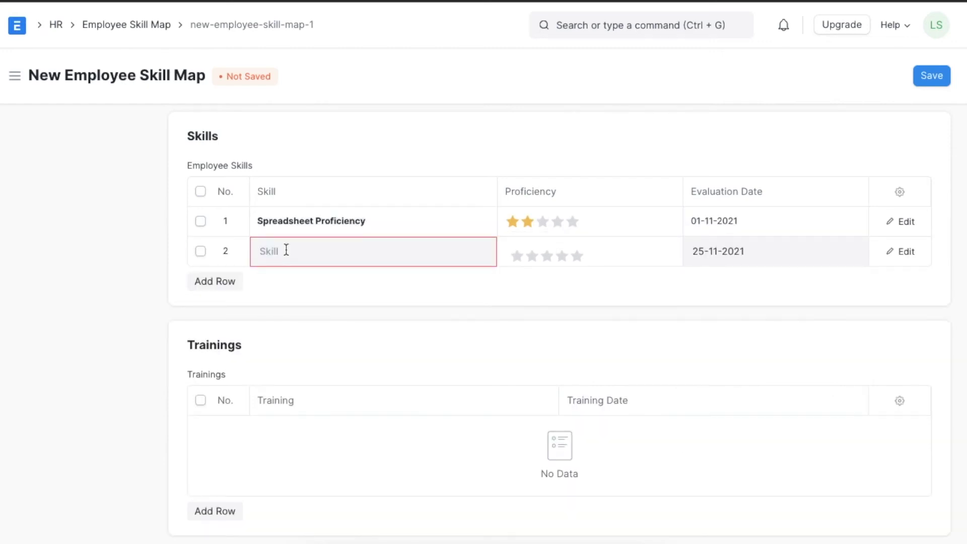
left_click(299, 285)
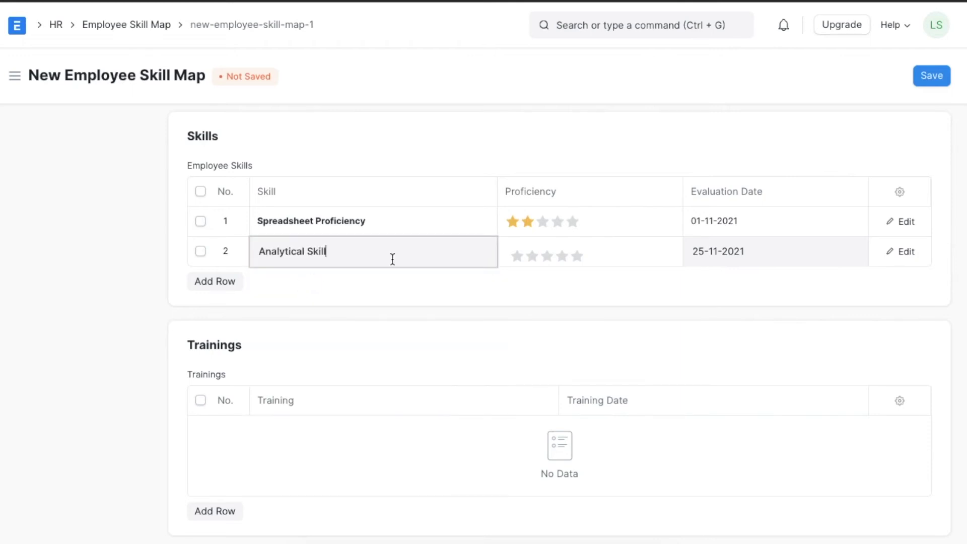
left_click(561, 257)
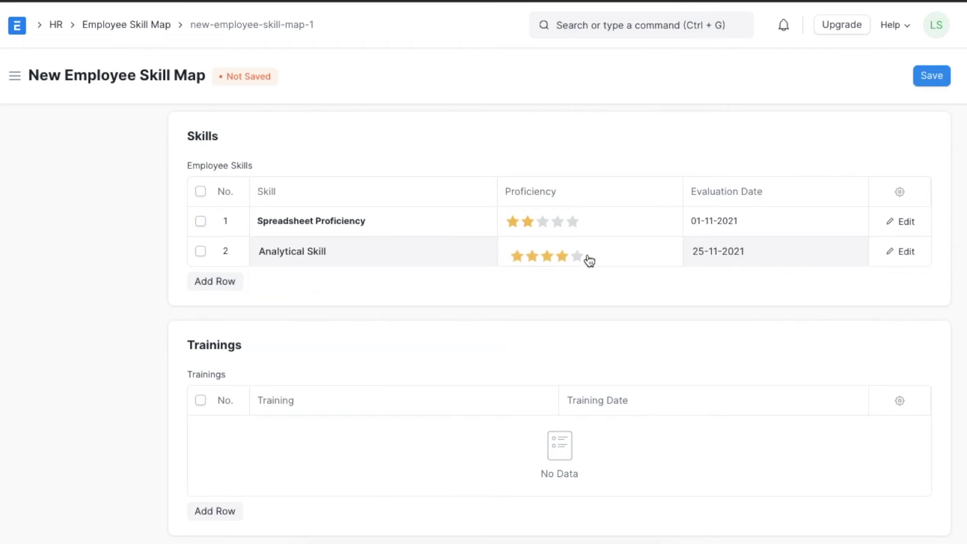
left_click(695, 250)
left_click(726, 414)
- Add a row to the Trainings table and create a new training event for it named "Spreadsheet Training"
scroll(473, 311, "down", 1)
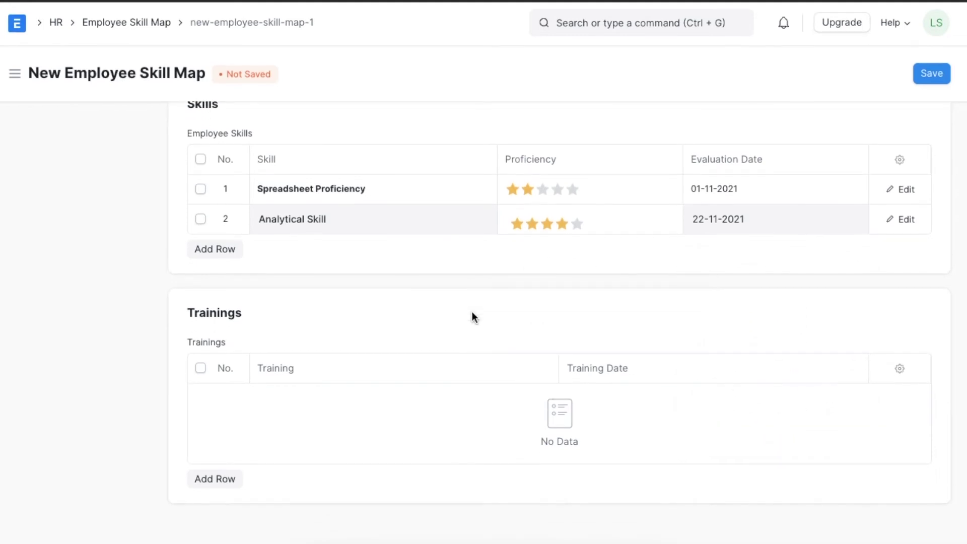
left_click(222, 484)
left_click(302, 446)
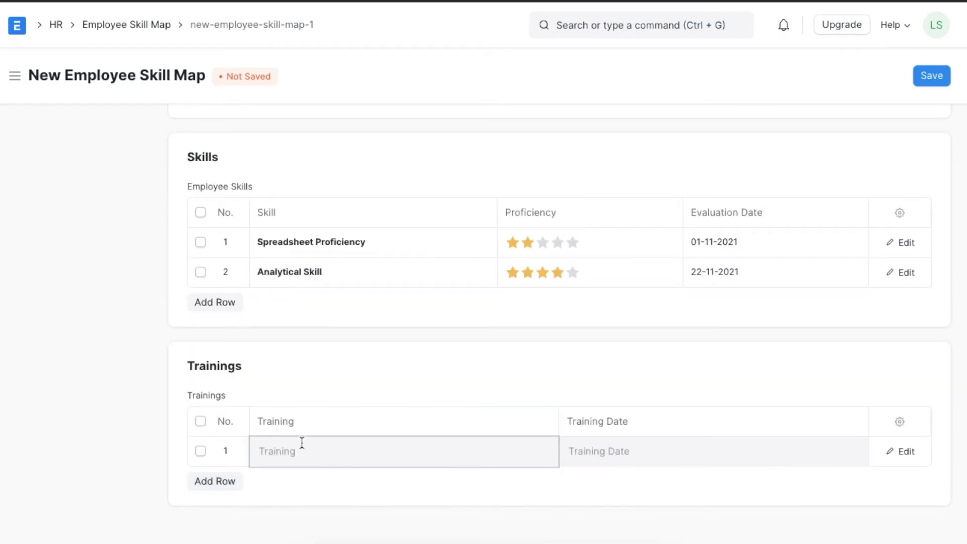
left_click(309, 488)
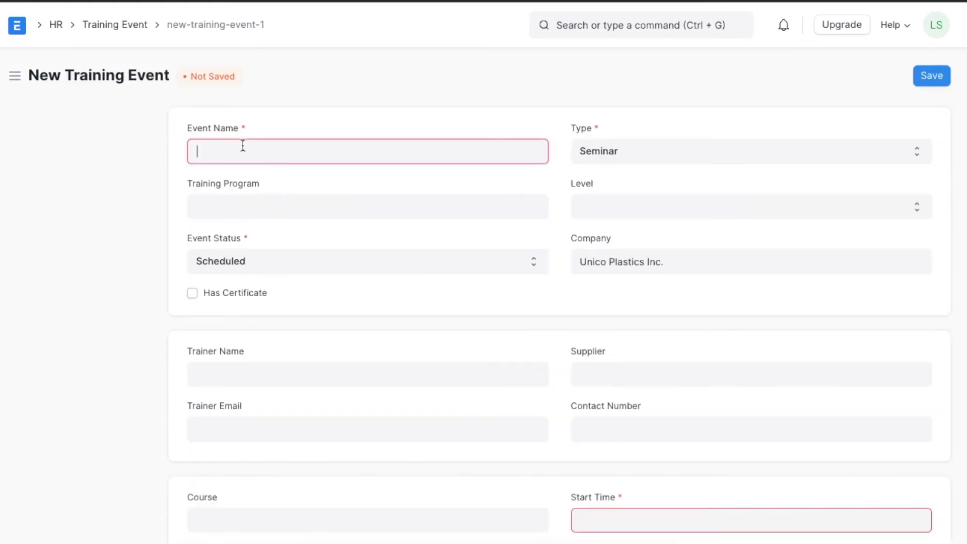
type("Spreadsheet Training")
- Set the training event's location to "Conference Room"
scroll(325, 252, "down", 4)
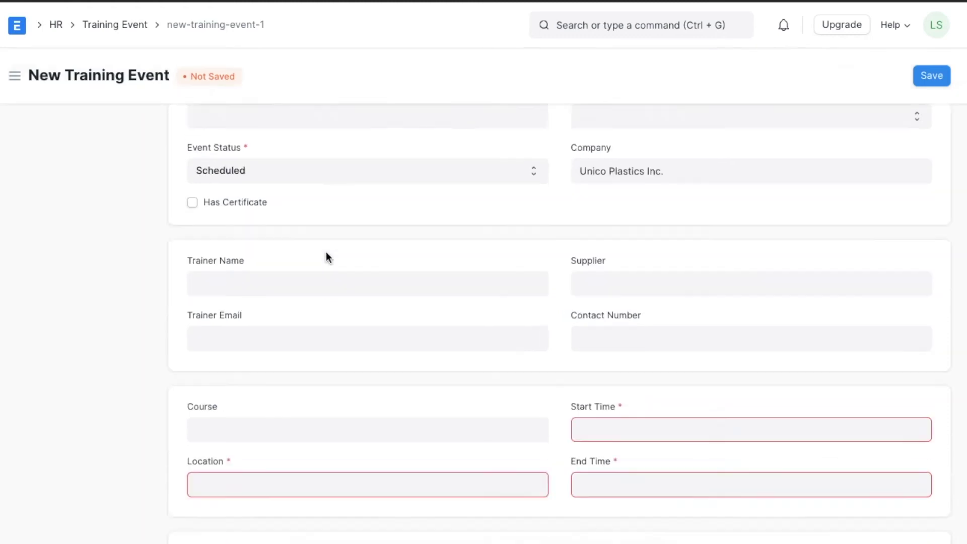
left_click(418, 395)
type("Cn")
key("BackSpace")
type("o")
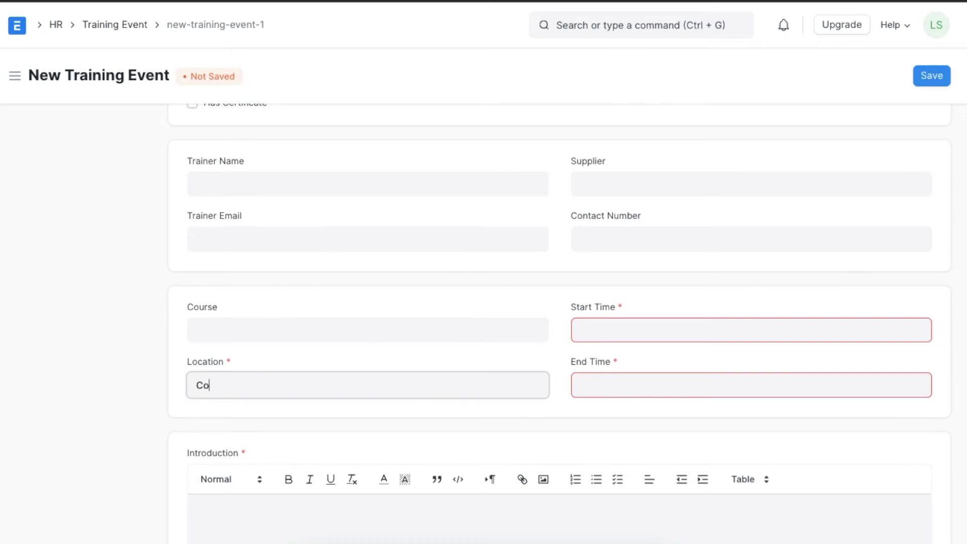
type("nference Room")
left_click(618, 321)
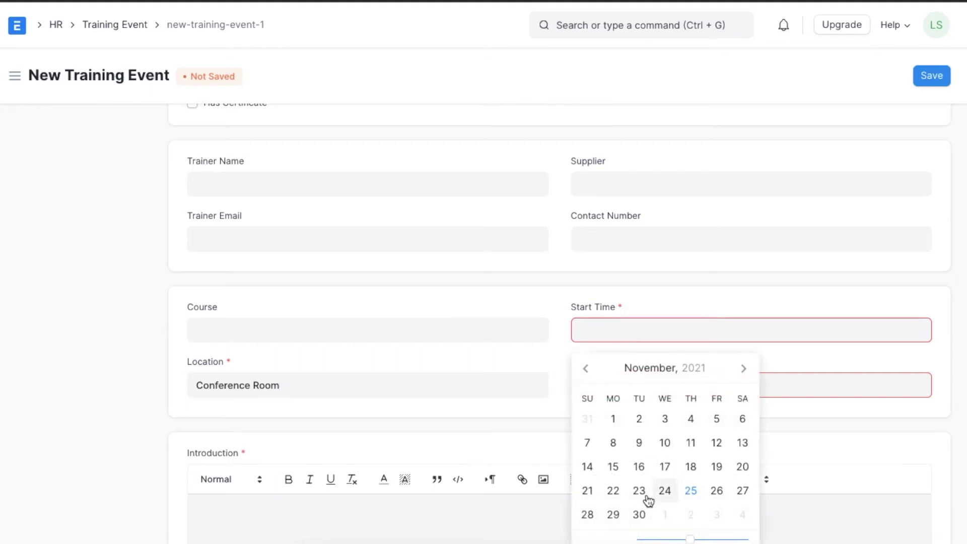
left_click(640, 515)
left_click(636, 389)
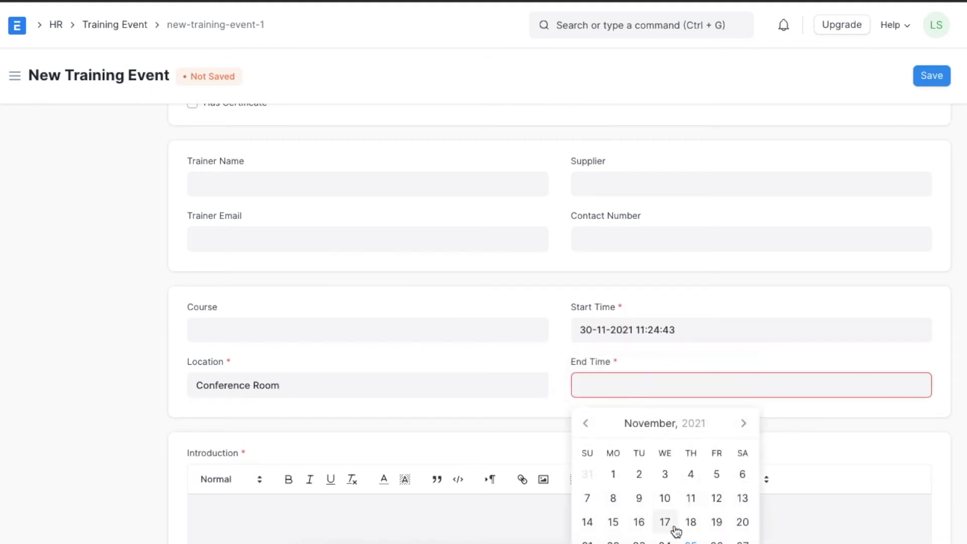
scroll(665, 529, "down", 1)
left_click(640, 517)
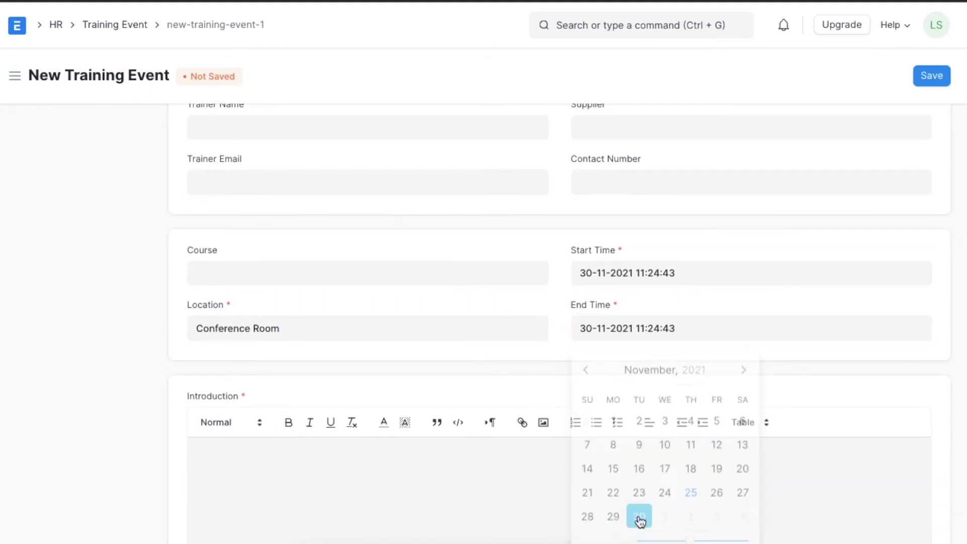
left_click(643, 328)
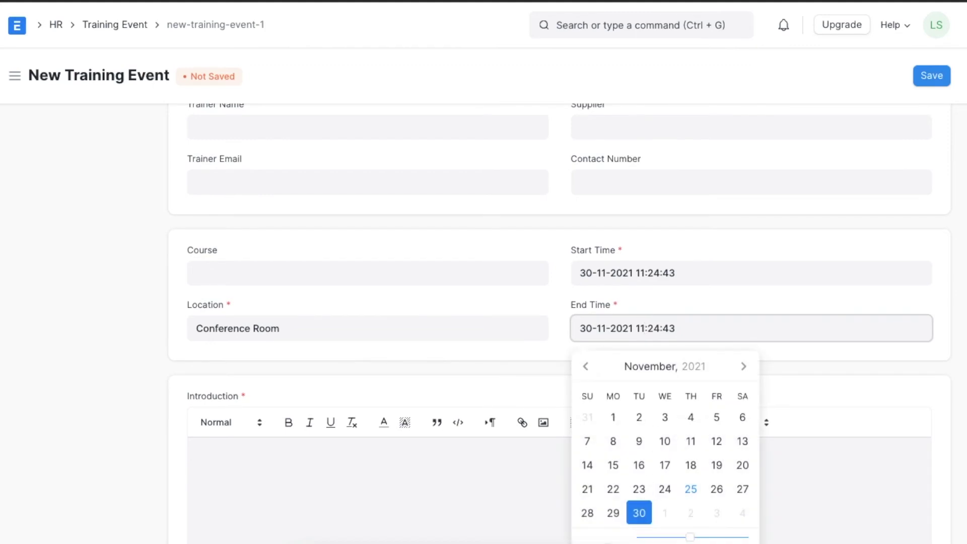
left_click_drag(691, 537, 699, 537)
left_click(926, 76)
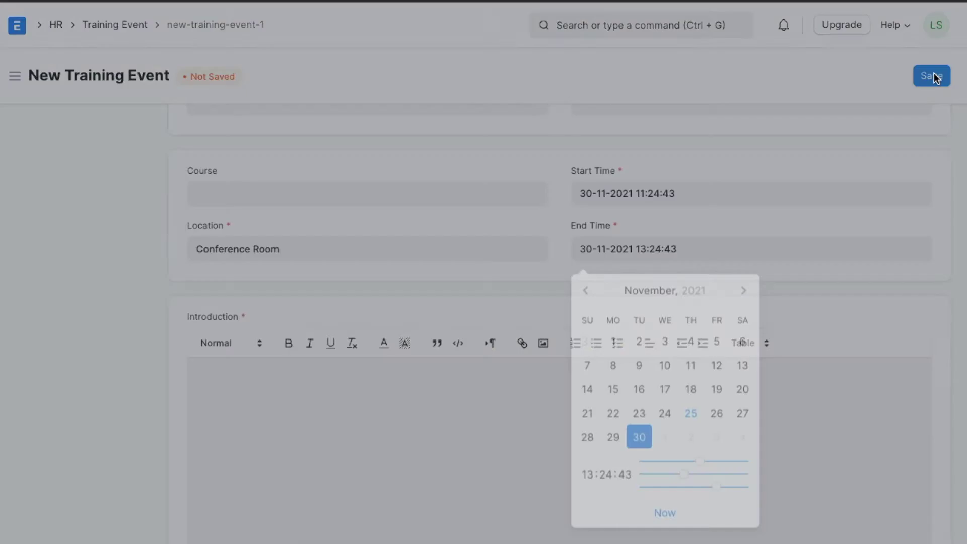
- Enter "Spreadsheet training" as the training event's introduction and save the event
left_click(344, 226)
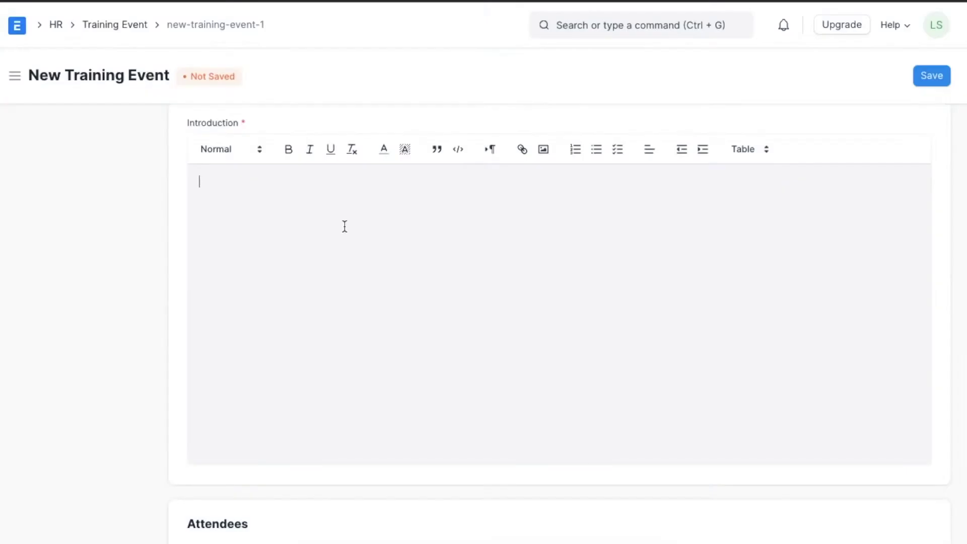
type("Spreadsheey")
key("BackSpace")
type("t trainig")
key("BackSpace")
type("ng")
left_click(934, 76)
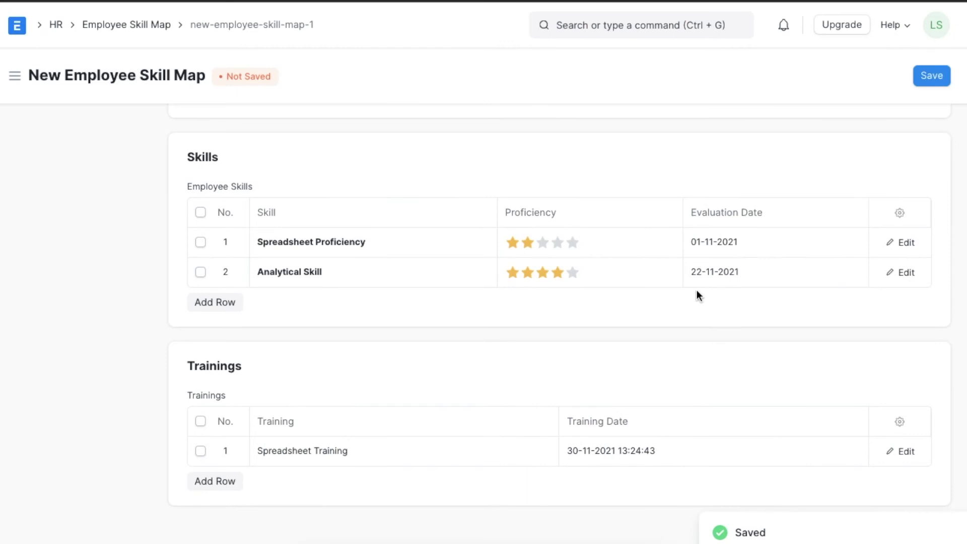
- Save the new Employee Skill Map and look over its skills and trainings
scroll(697, 294, "up", 3)
left_click(932, 77)
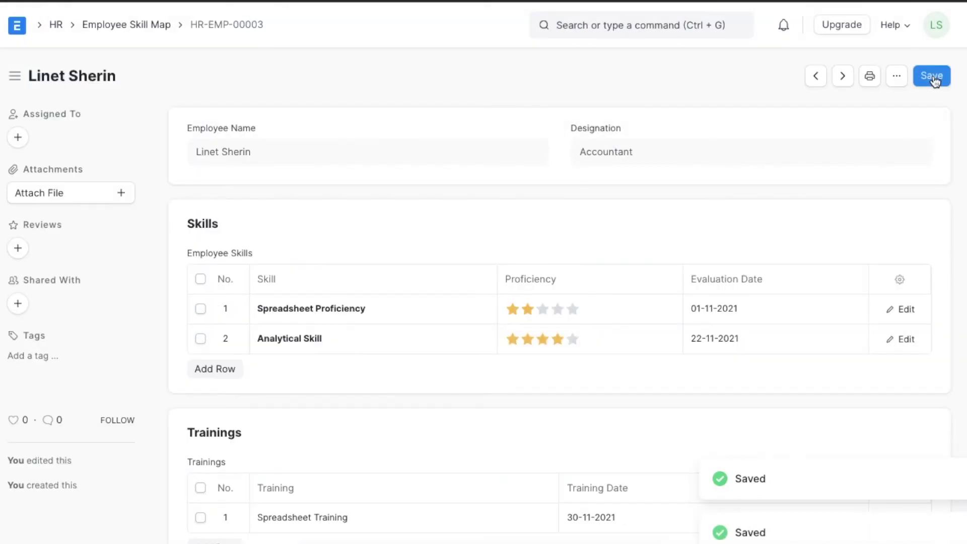
scroll(816, 168, "down", 1)
scroll(815, 170, "down", 2)
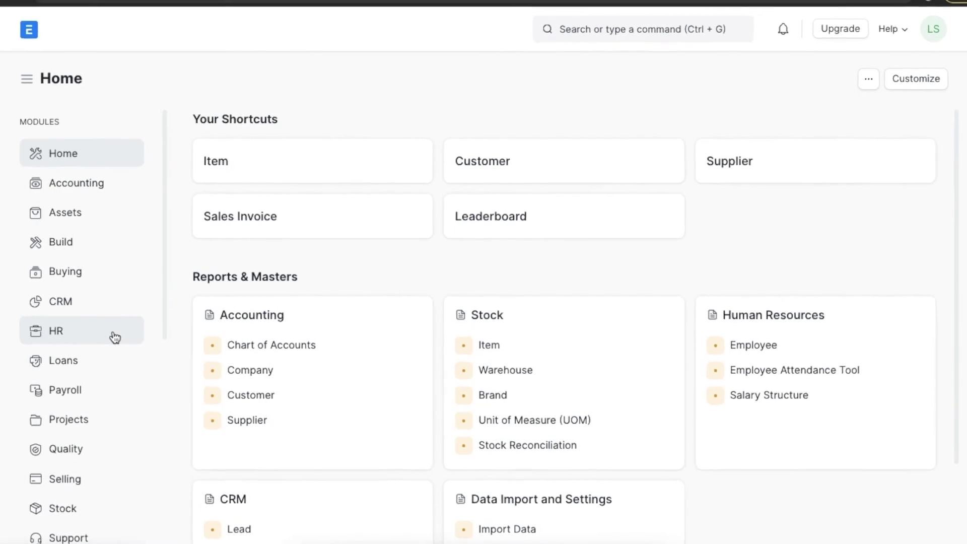
- Start a new Employee Promotion from the Employee Lifecycle section of the HR module
left_click(115, 337)
scroll(517, 393, "down", 4)
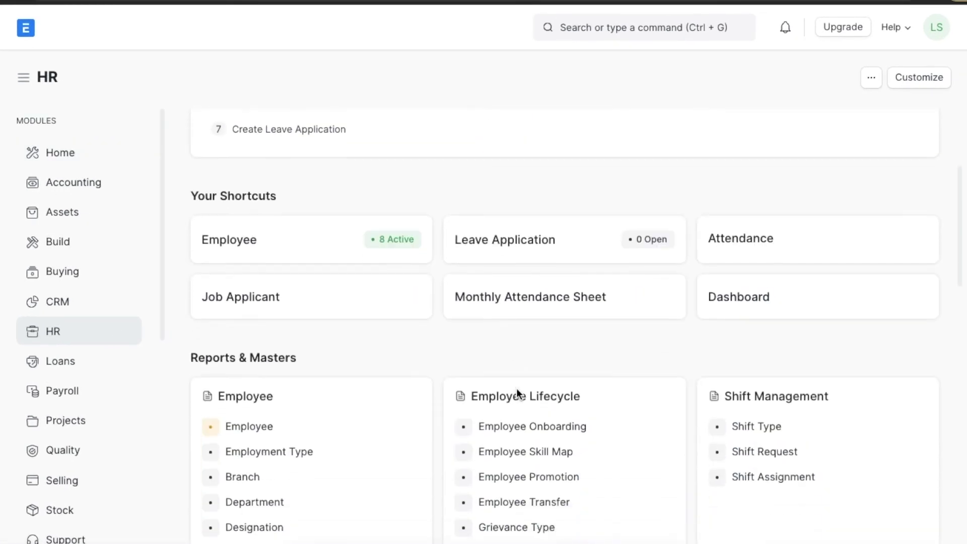
scroll(517, 393, "down", 4)
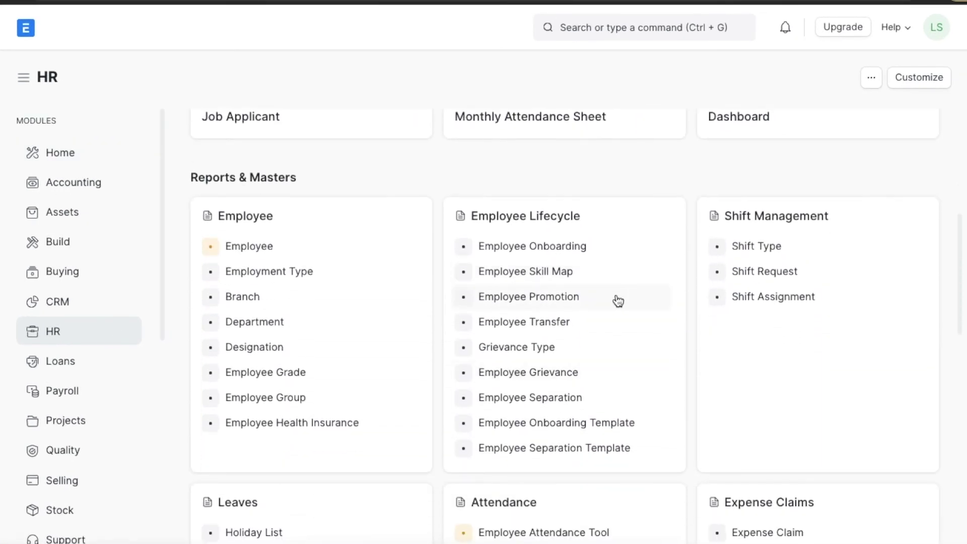
left_click(618, 300)
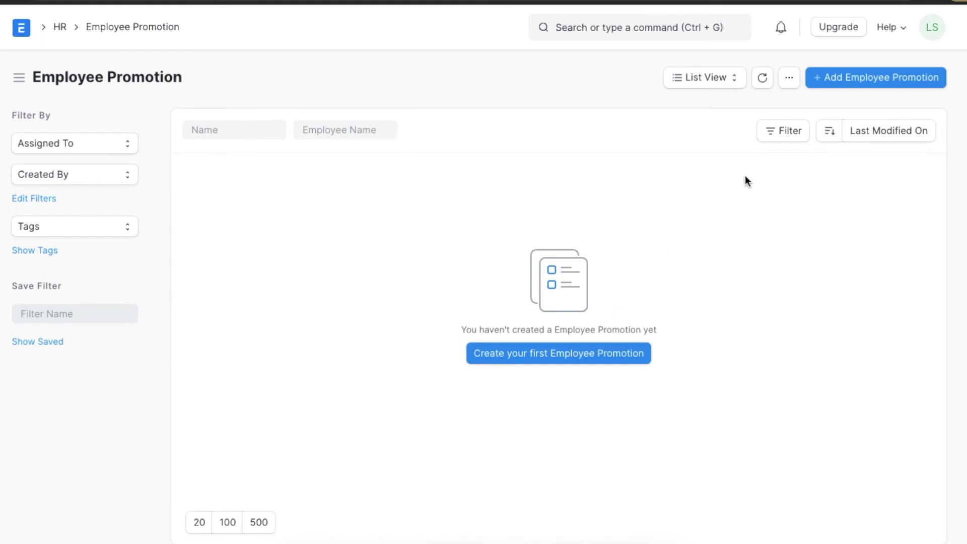
left_click(853, 83)
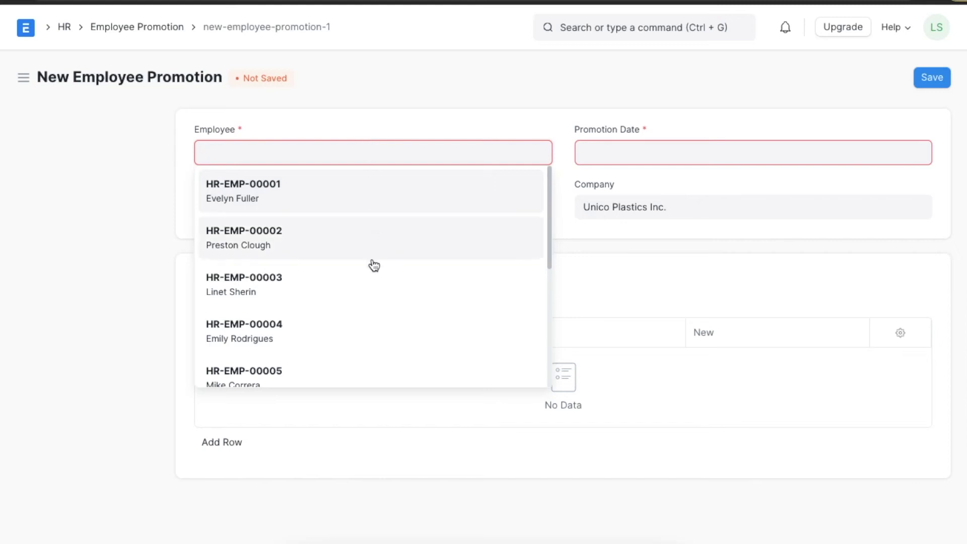
- Choose the third suggested employee for the promotion and set the promotion date to 30-11-2021
left_click(371, 287)
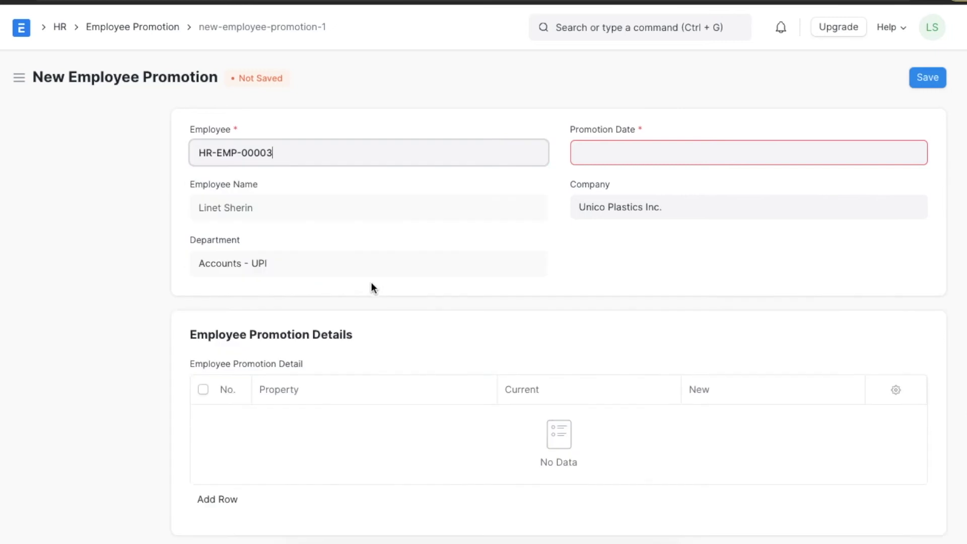
left_click(613, 156)
left_click(638, 334)
- Add a promotion detail that changes the employee's Designation to Chief Financial Officer
scroll(505, 328, "down", 1)
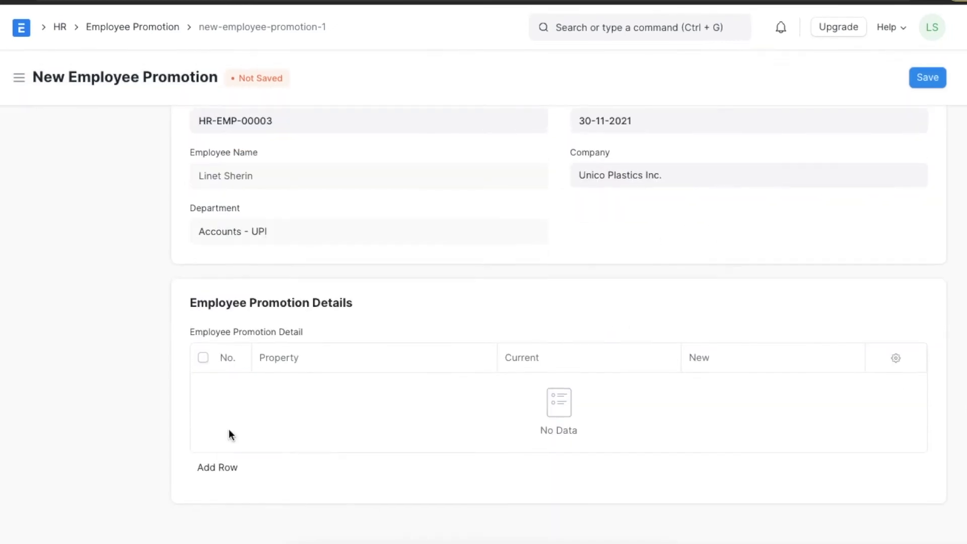
left_click(218, 467)
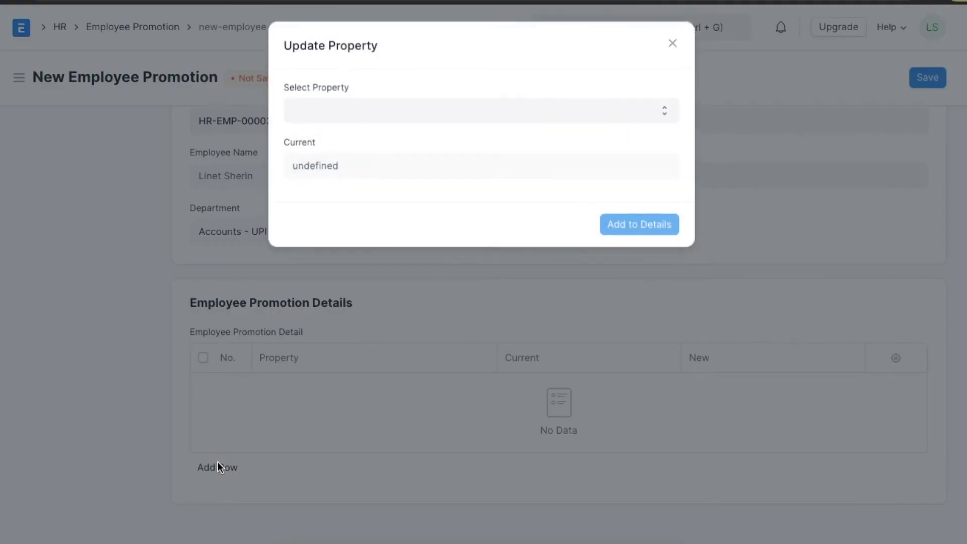
left_click(418, 117)
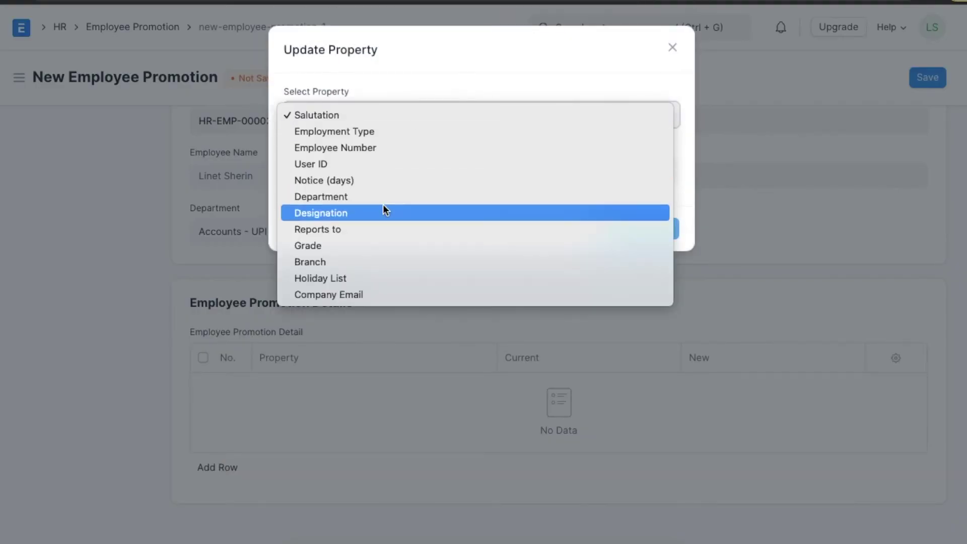
left_click(383, 208)
left_click(354, 223)
type("ch")
left_click(339, 257)
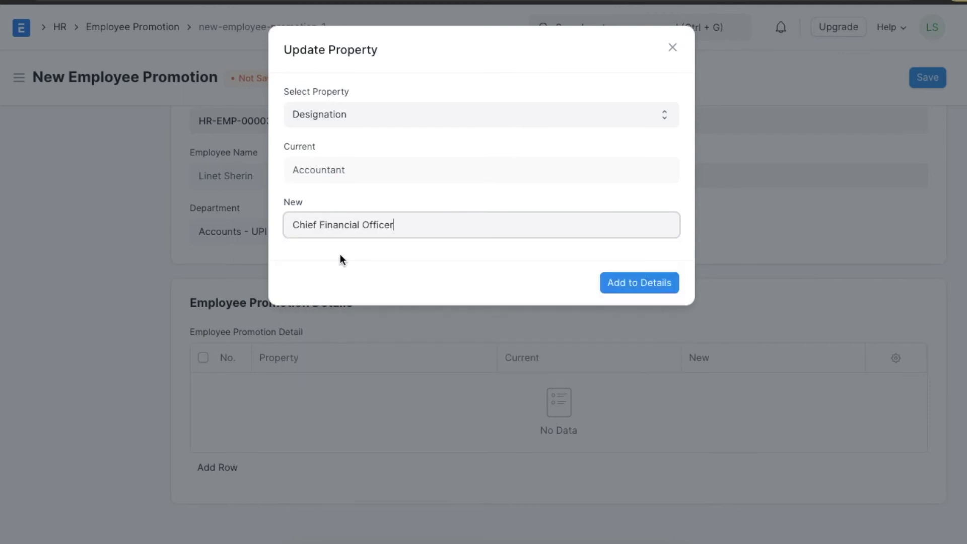
left_click(646, 281)
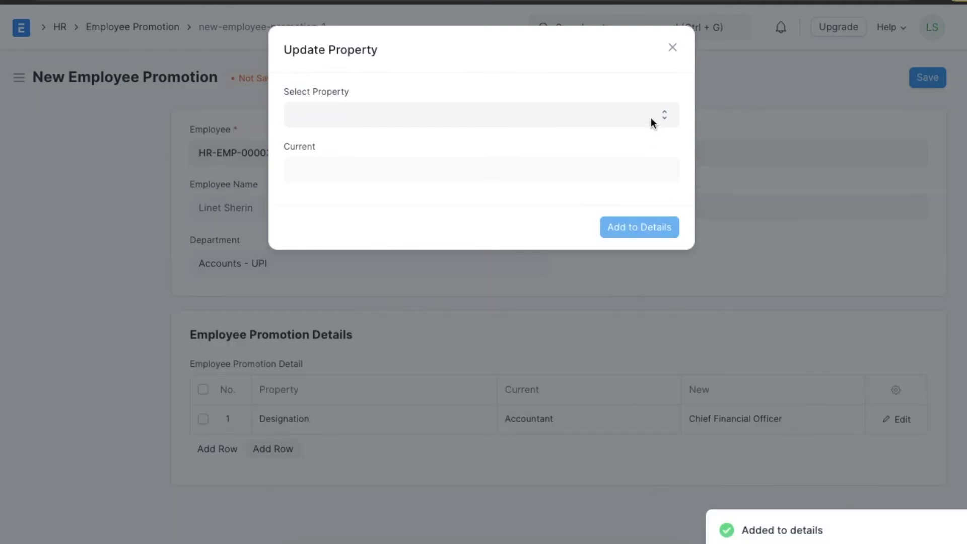
left_click(672, 47)
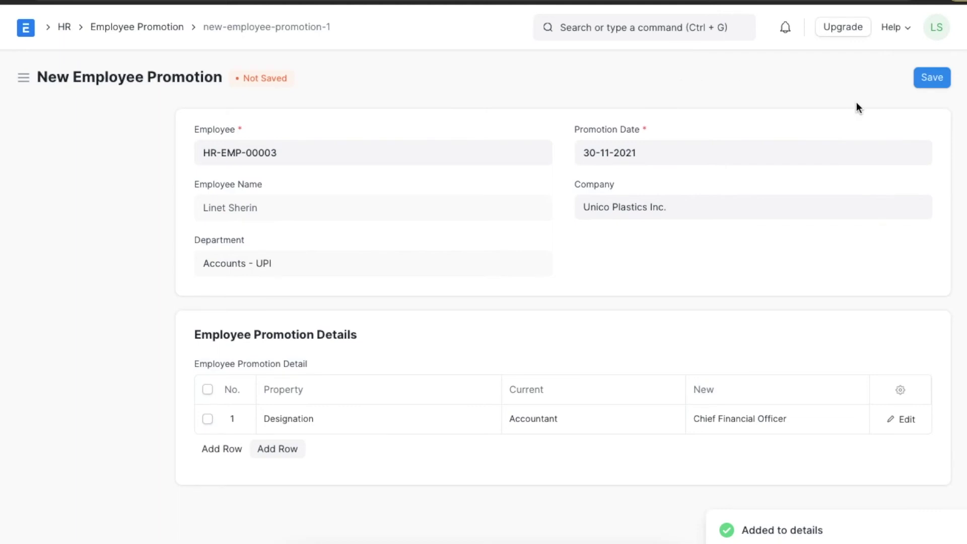
- Save the employee promotion and submit it, confirming the submission
left_click(930, 81)
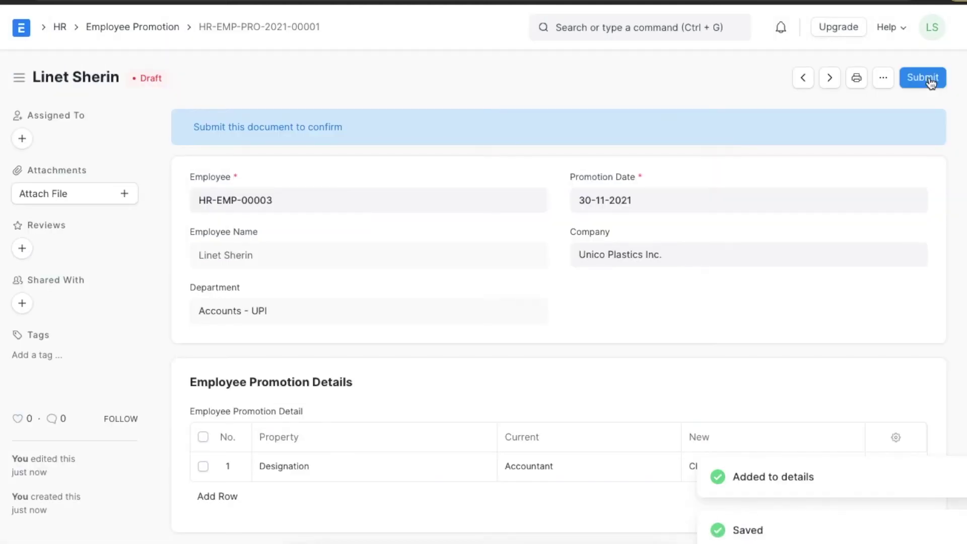
left_click(928, 77)
left_click(663, 137)
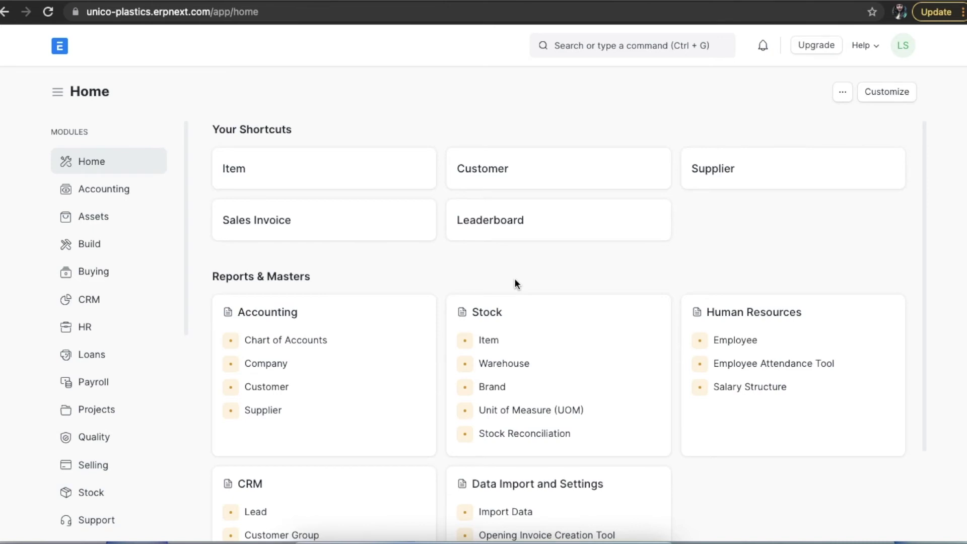
- Start a new Employee Transfer from the Employee Lifecycle section of the HR module
left_click(123, 332)
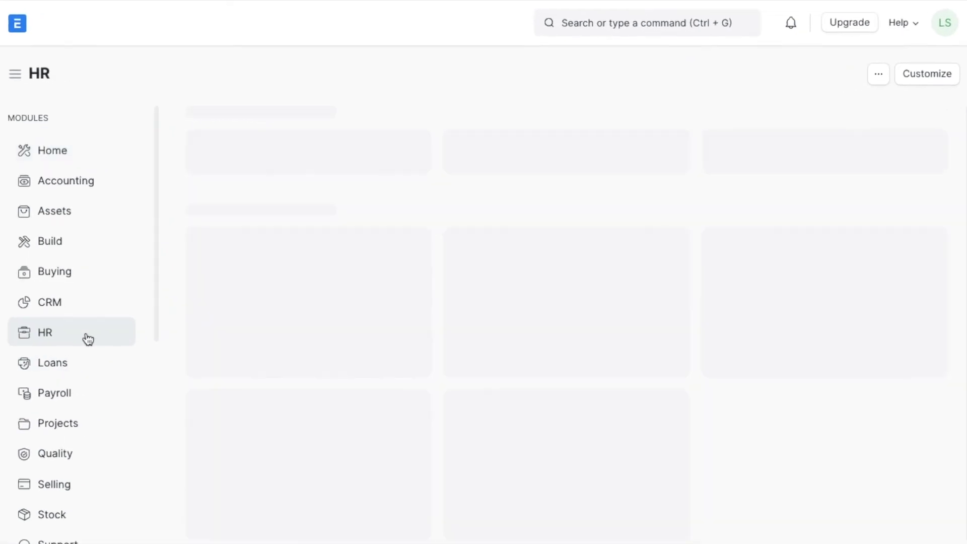
scroll(580, 335, "down", 9)
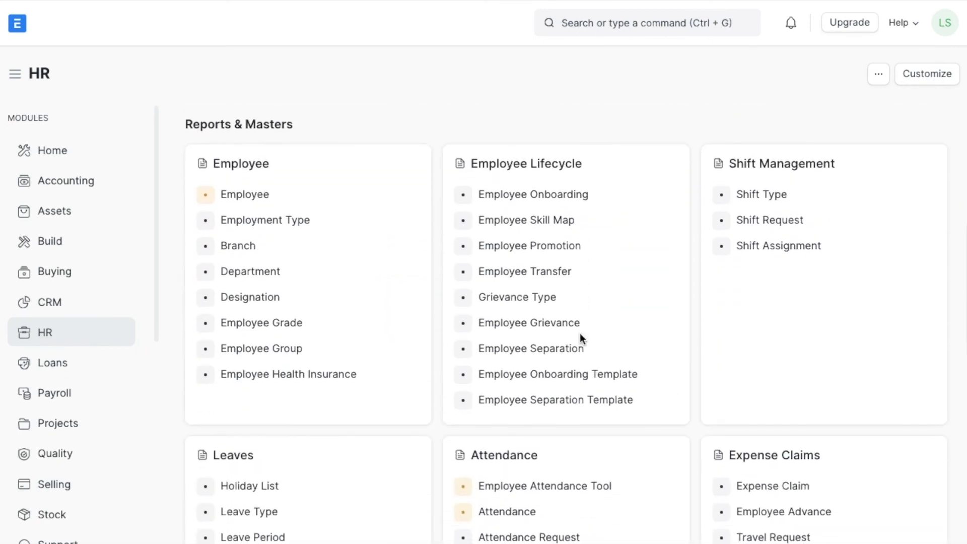
scroll(579, 333, "down", 1)
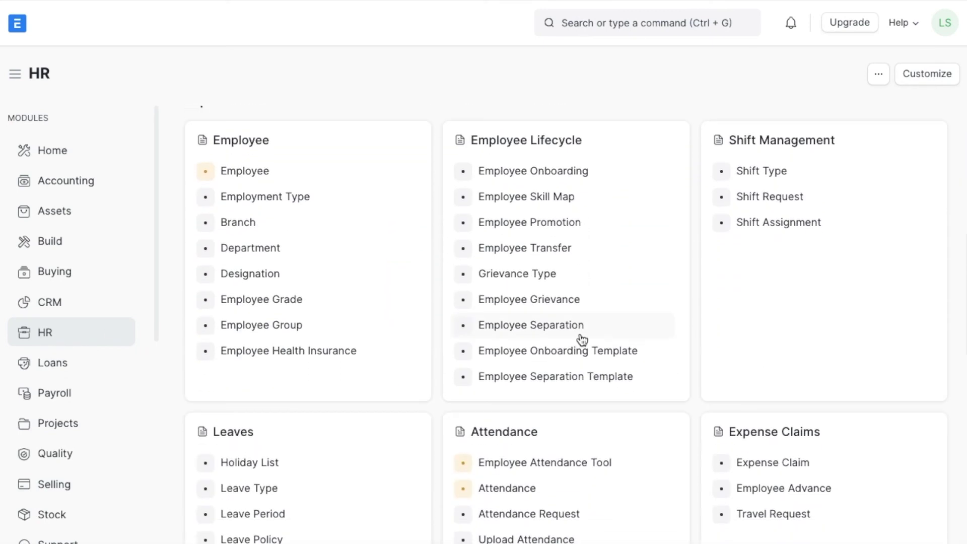
left_click(628, 248)
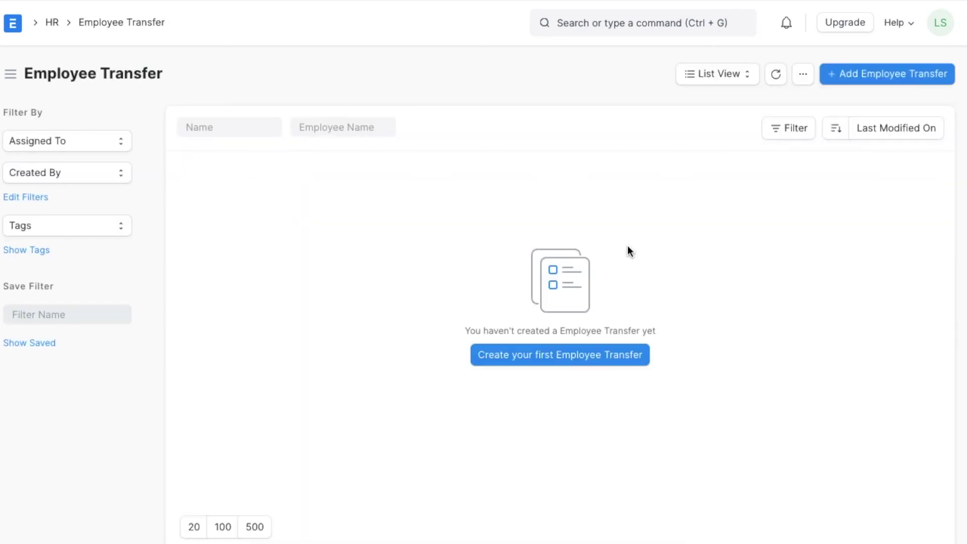
left_click(859, 76)
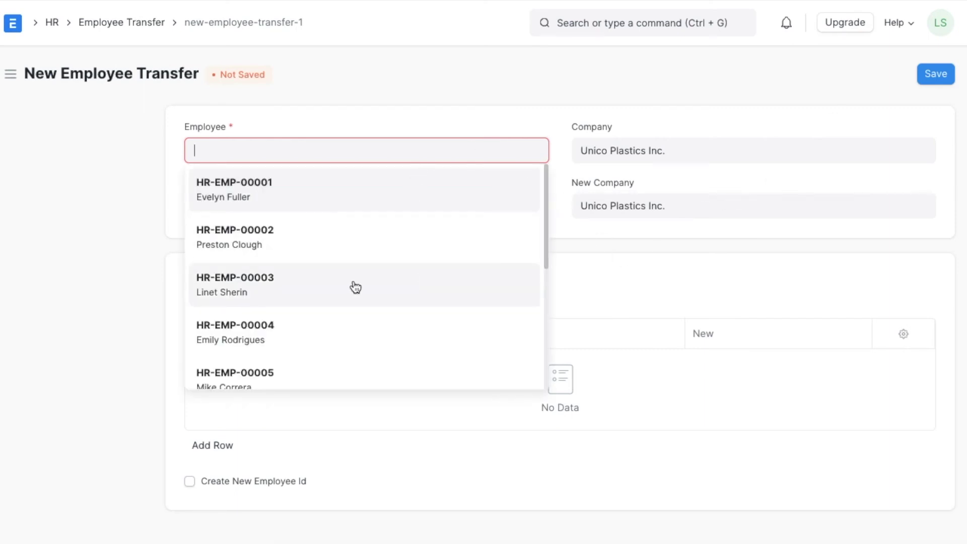
- Choose the third suggested employee for the transfer and set the transfer date to 30-11-2021
left_click(275, 292)
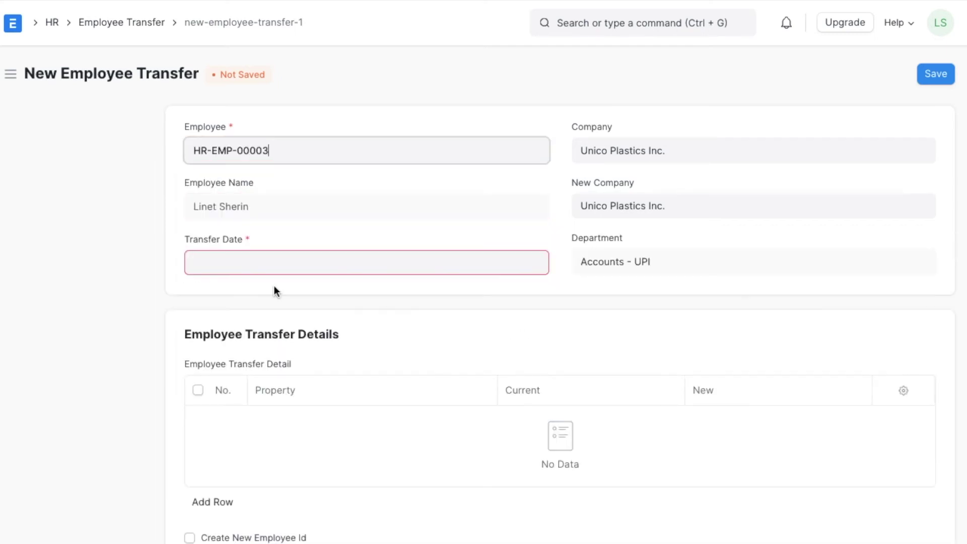
left_click(281, 259)
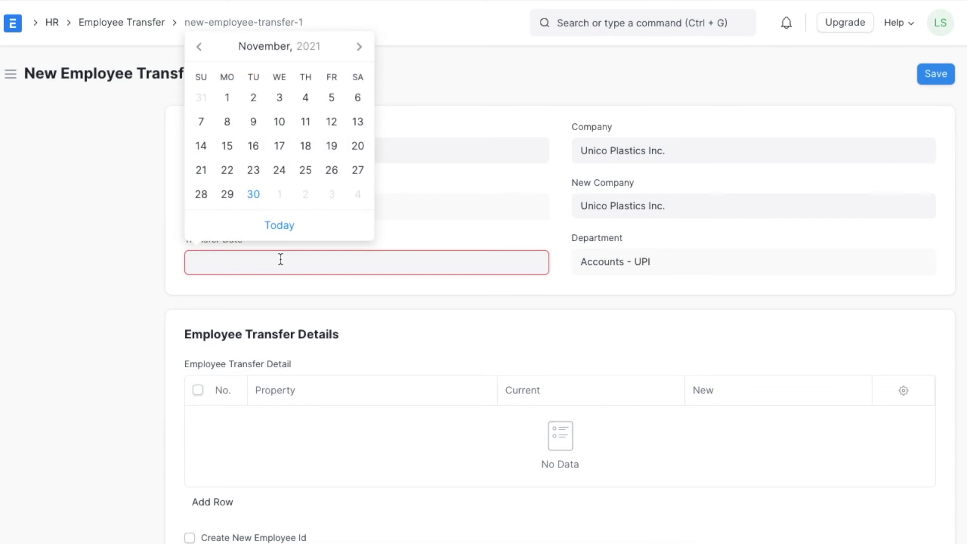
left_click(257, 195)
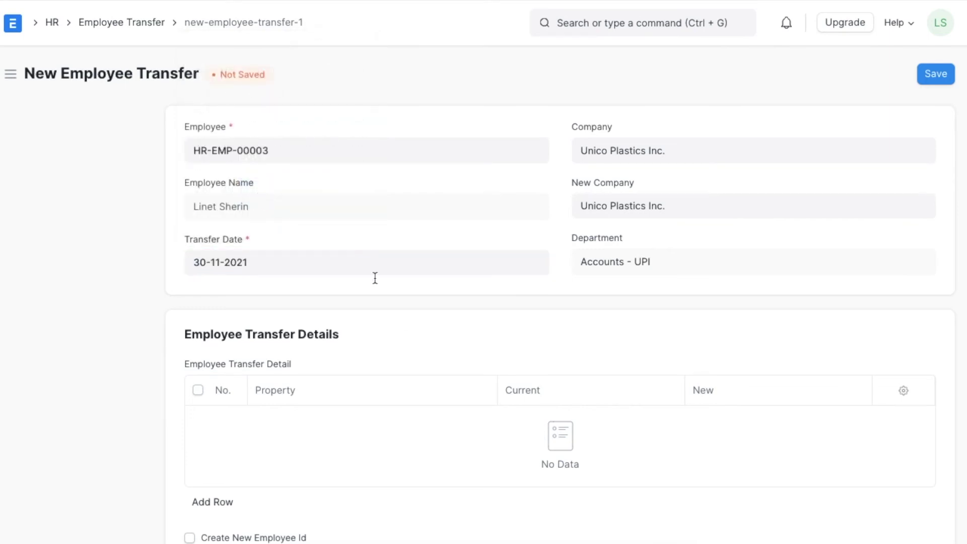
- Add a transfer detail that changes the employee's Branch to New York
scroll(404, 334, "down", 2)
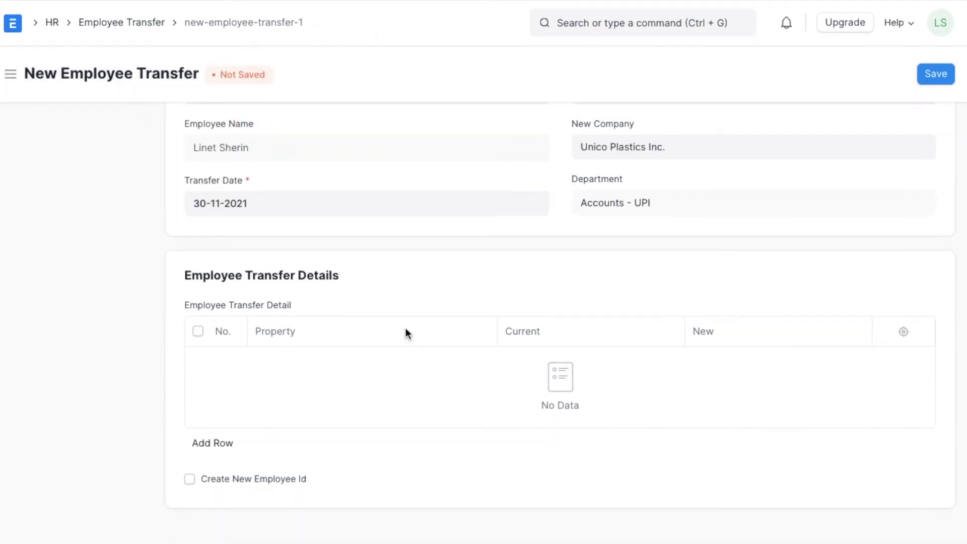
left_click(229, 443)
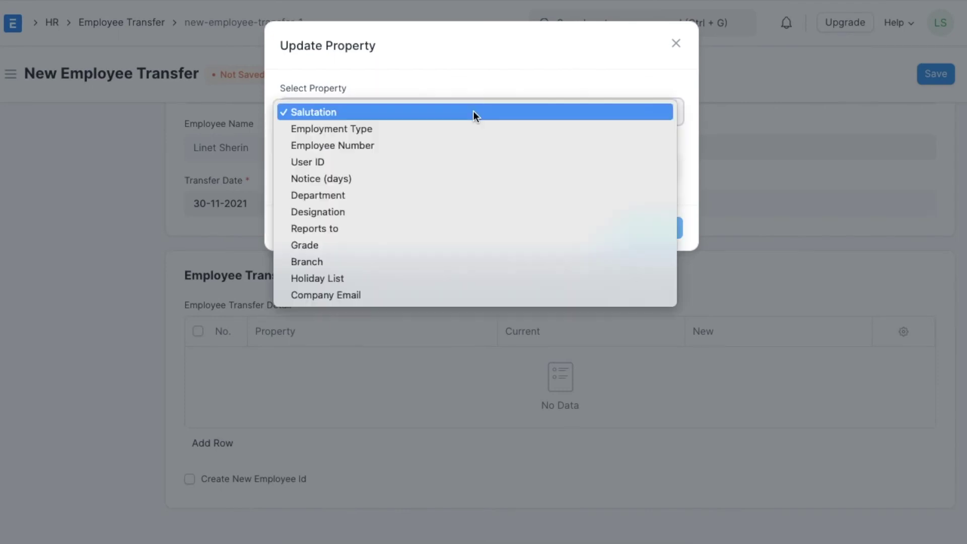
left_click(436, 264)
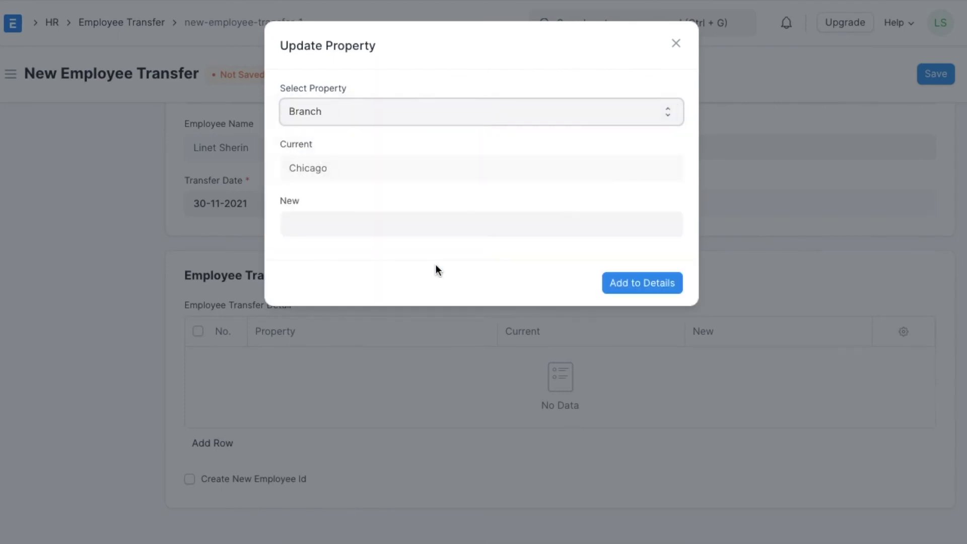
left_click(426, 223)
type("new")
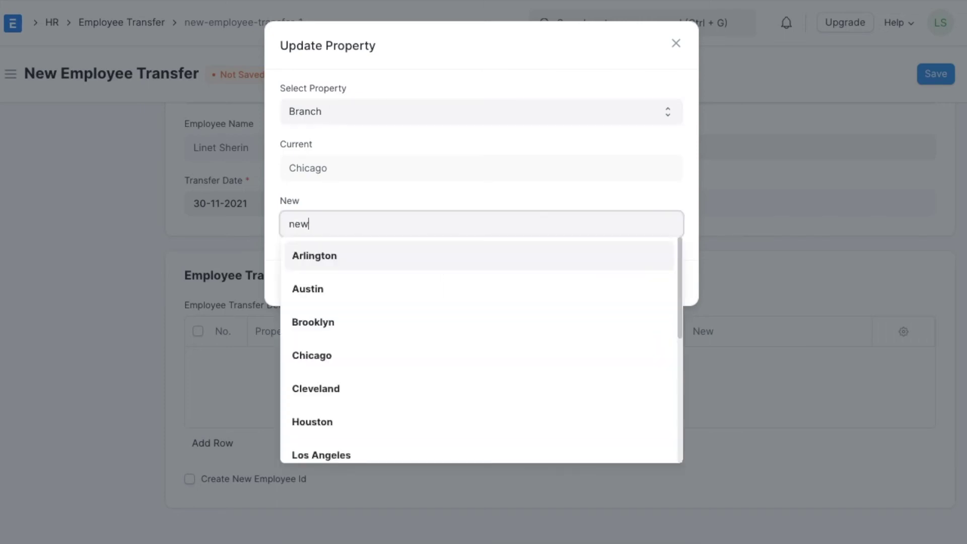
left_click(404, 258)
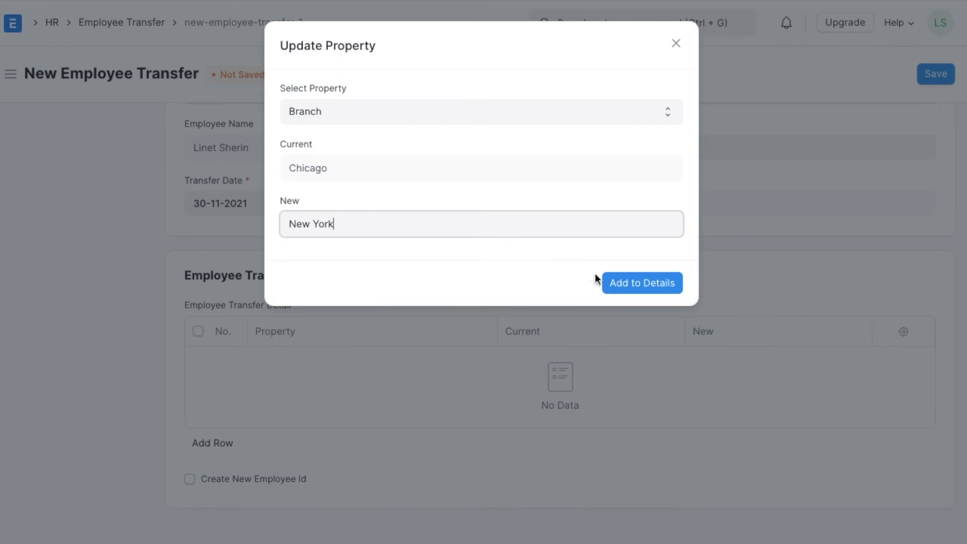
left_click(616, 280)
left_click(671, 49)
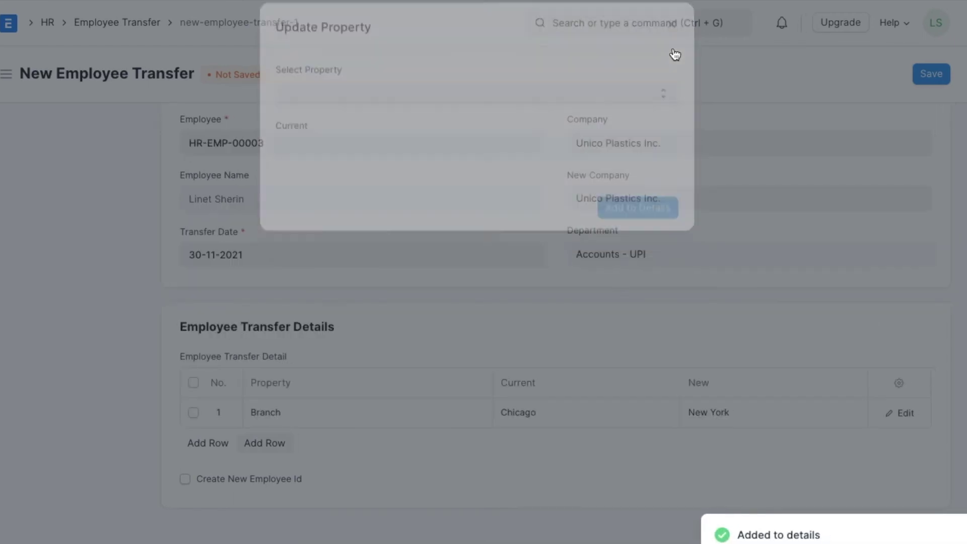
- Save the employee transfer and submit it, confirming the submission
left_click(945, 77)
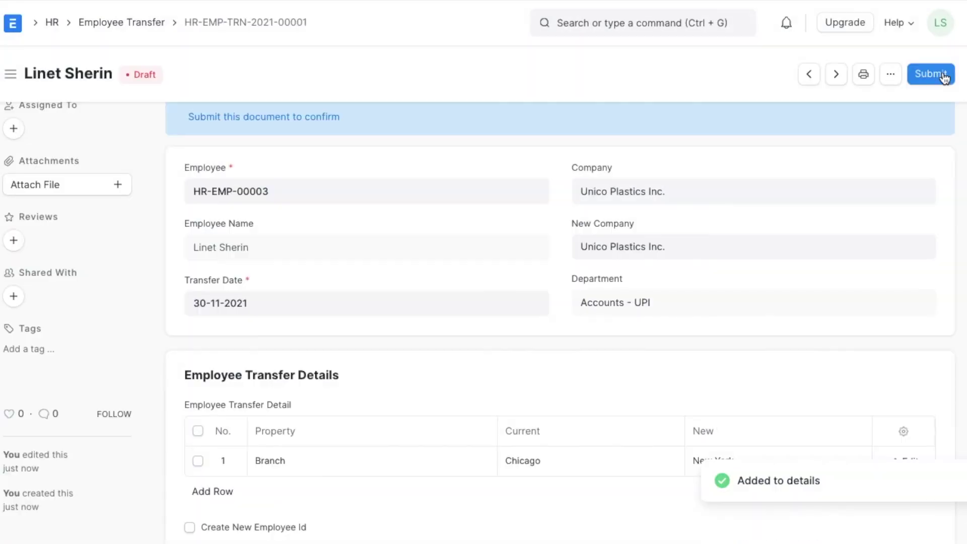
left_click(944, 76)
left_click(663, 134)
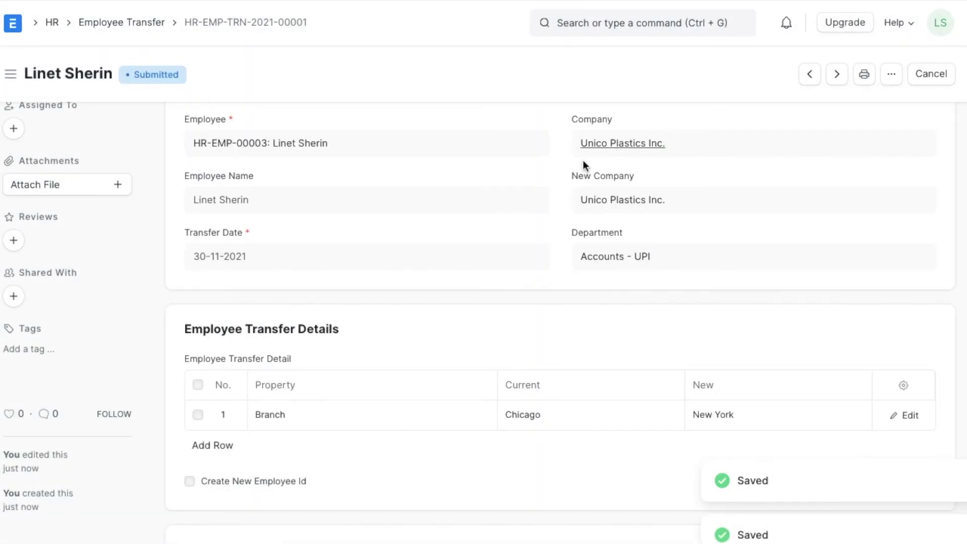
- Search for the Employee list and open the record of the promoted and transferred employee
left_click(579, 22)
type("employee")
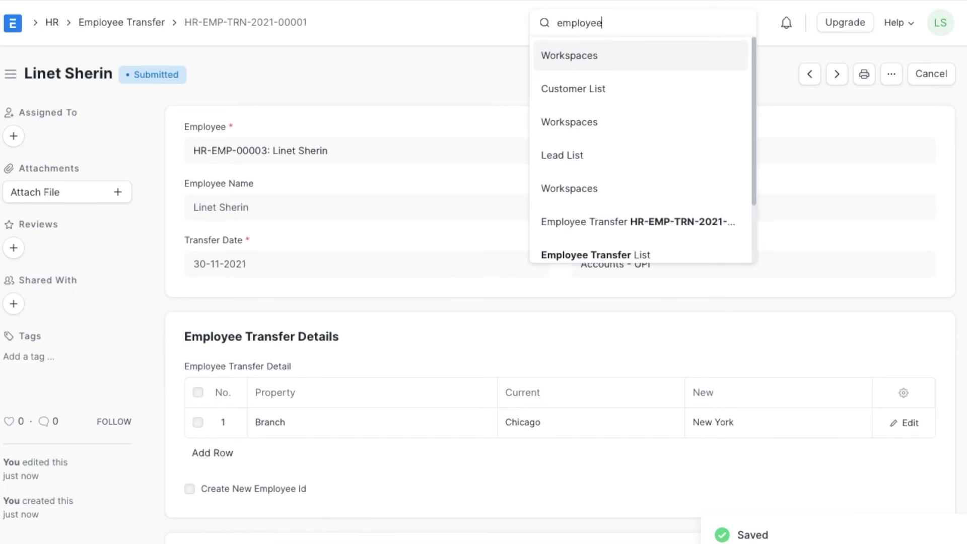
left_click(619, 93)
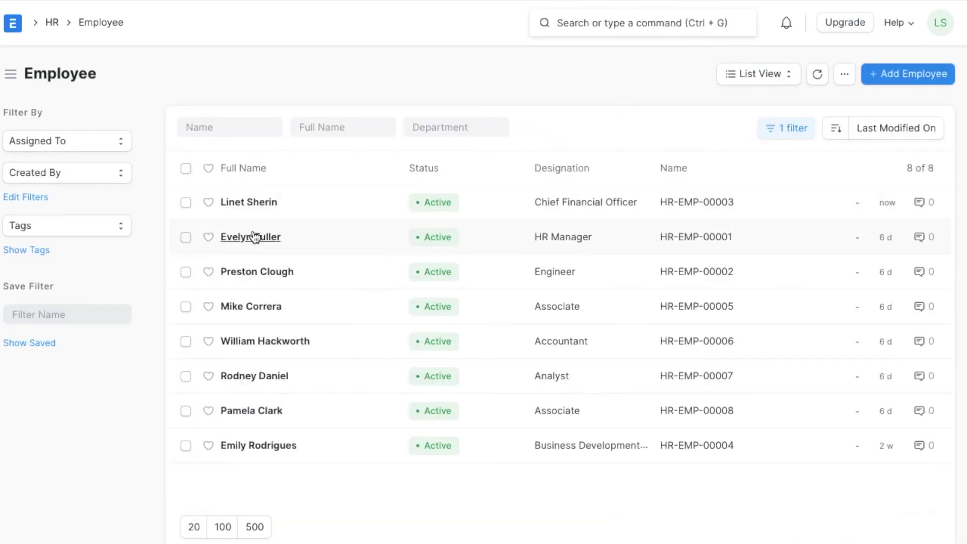
left_click(262, 202)
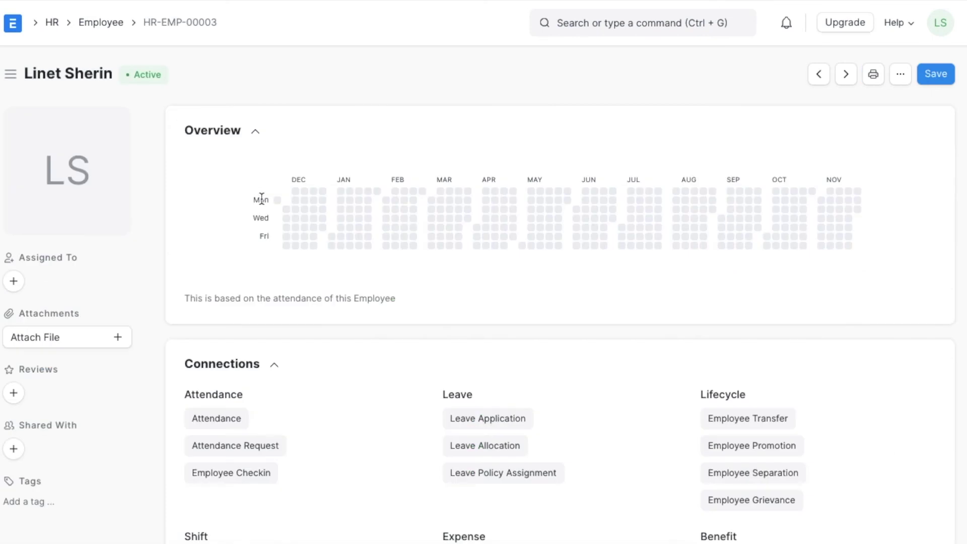
- Expand the employee's History In Company section and examine the internal work history entries
scroll(466, 315, "down", 10)
scroll(466, 315, "down", 5)
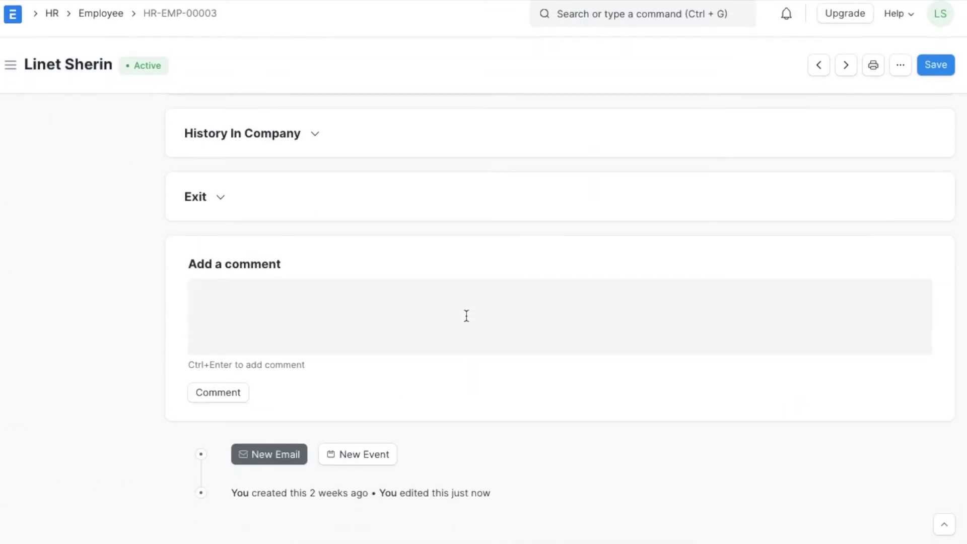
left_click(315, 144)
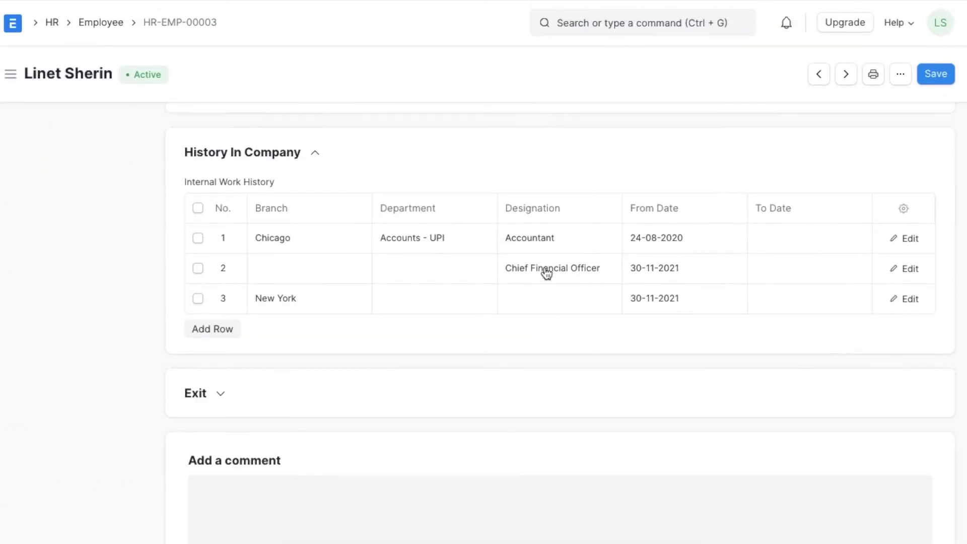
scroll(546, 273, "up", 1)
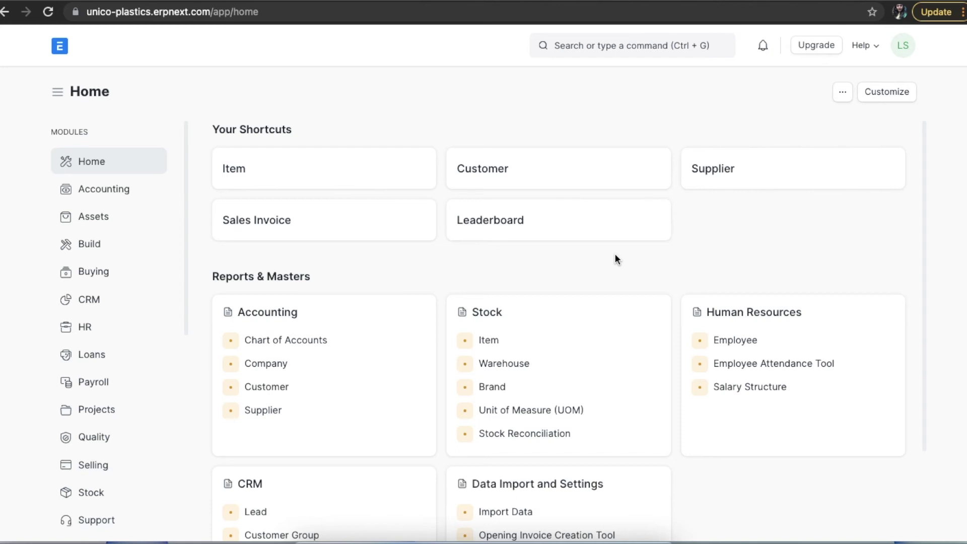
- Start a new Employee Separation Template from the Employee Lifecycle section of the HR module
left_click(115, 329)
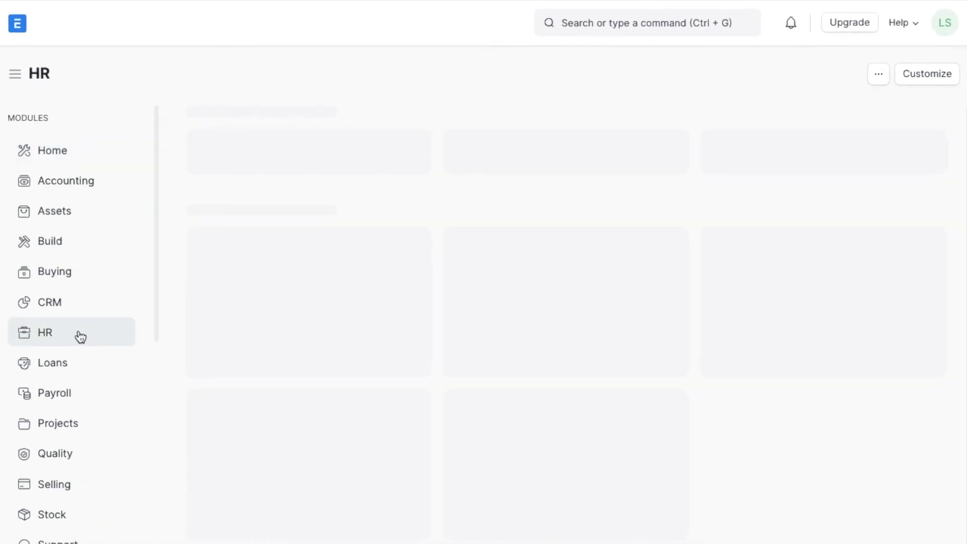
scroll(515, 386, "down", 3)
scroll(515, 385, "down", 4)
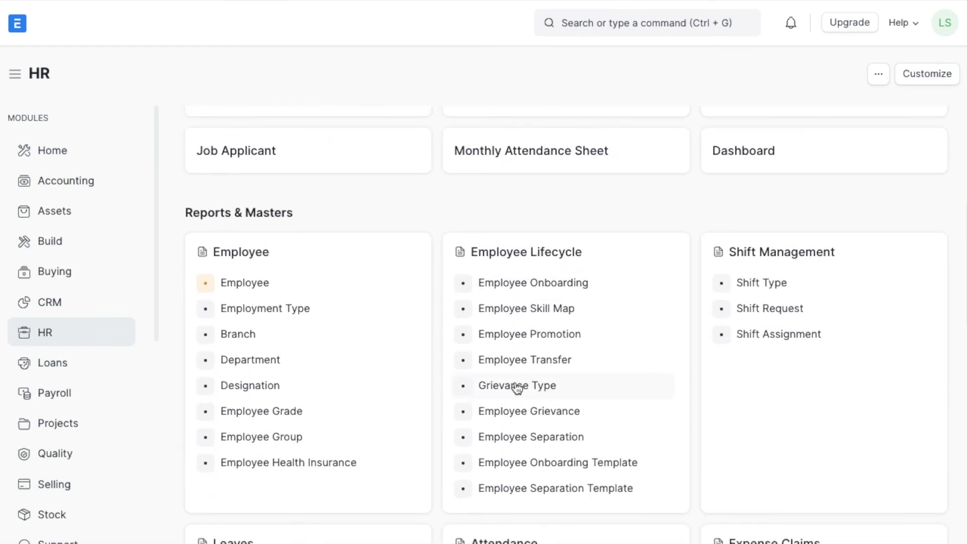
scroll(517, 388, "down", 1)
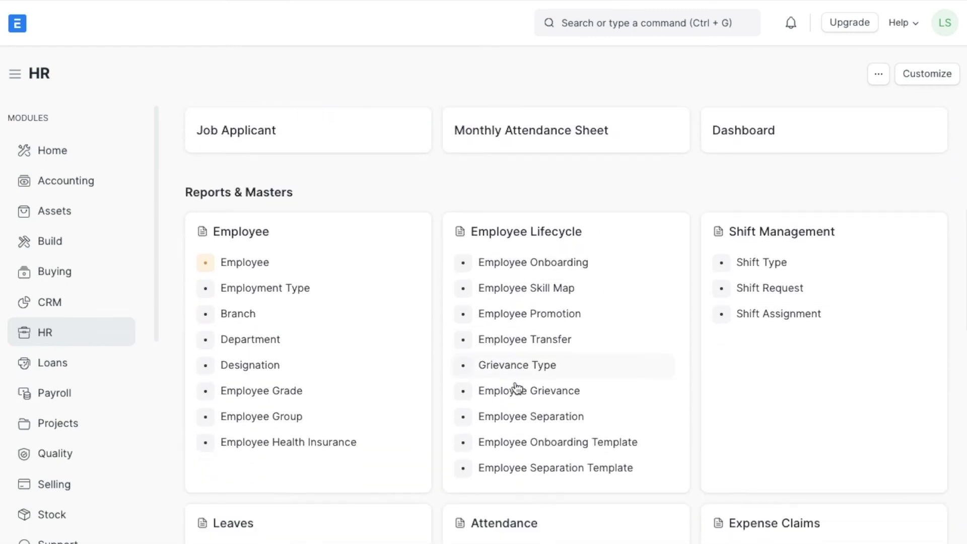
left_click(659, 473)
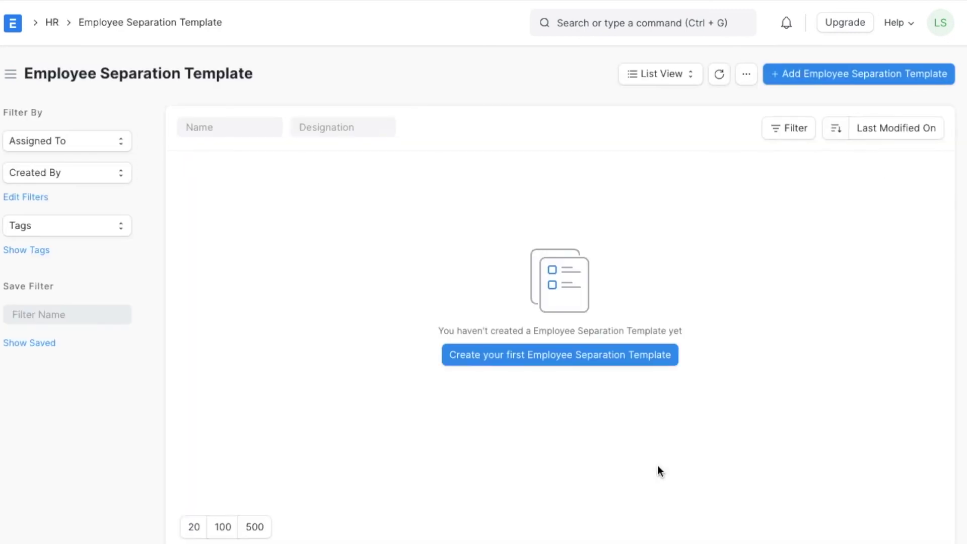
left_click(854, 74)
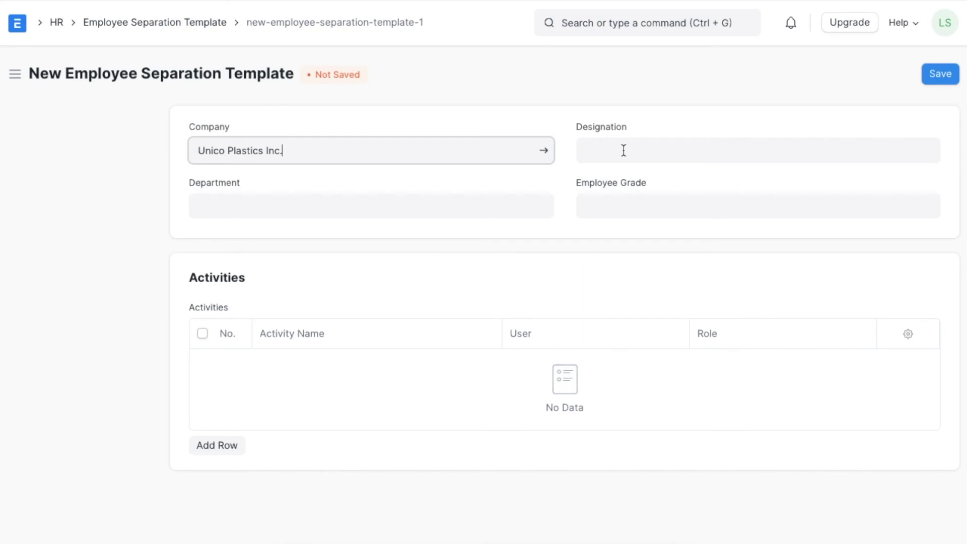
- Set the separation template's department to Sales - UPI, designation to Manager and employee grade to L3
left_click(555, 176)
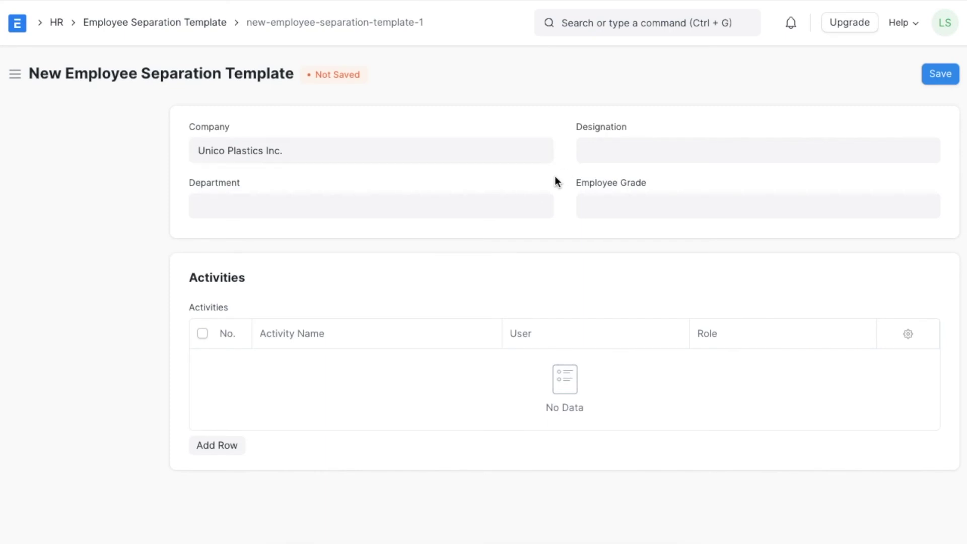
left_click(474, 207)
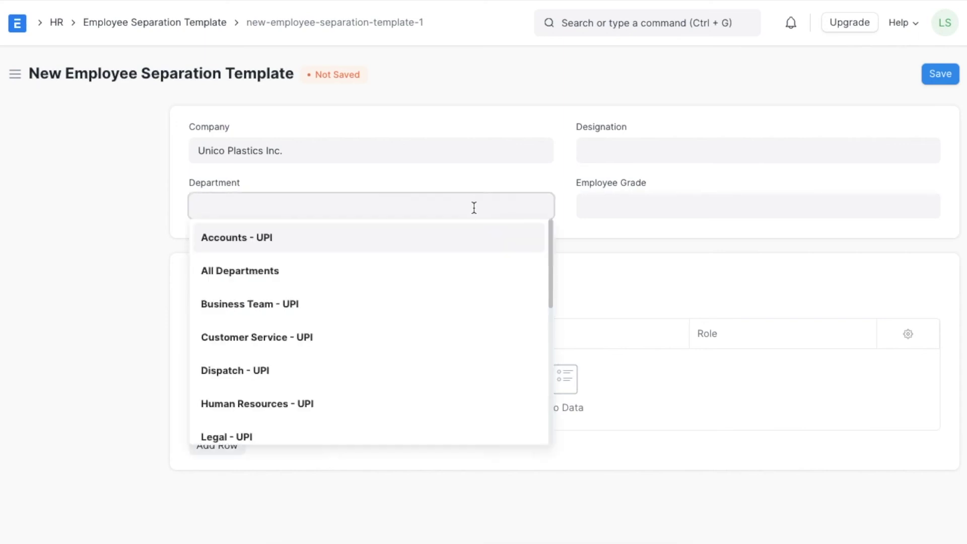
type("sal")
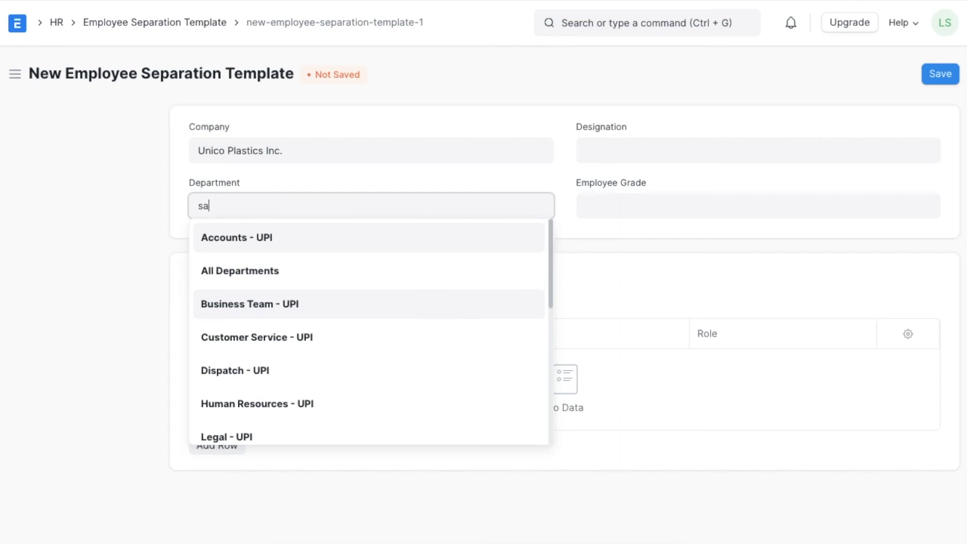
left_click(425, 237)
left_click(639, 146)
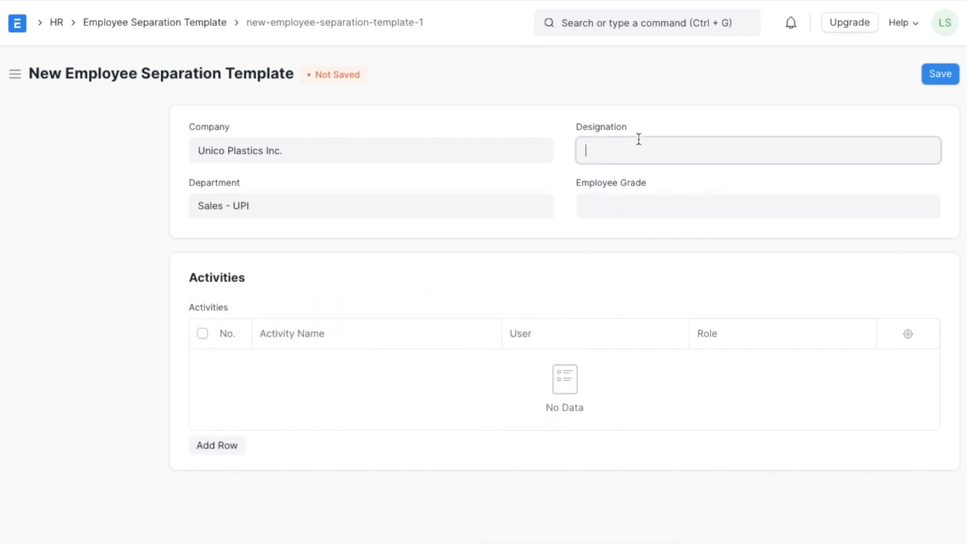
type("m")
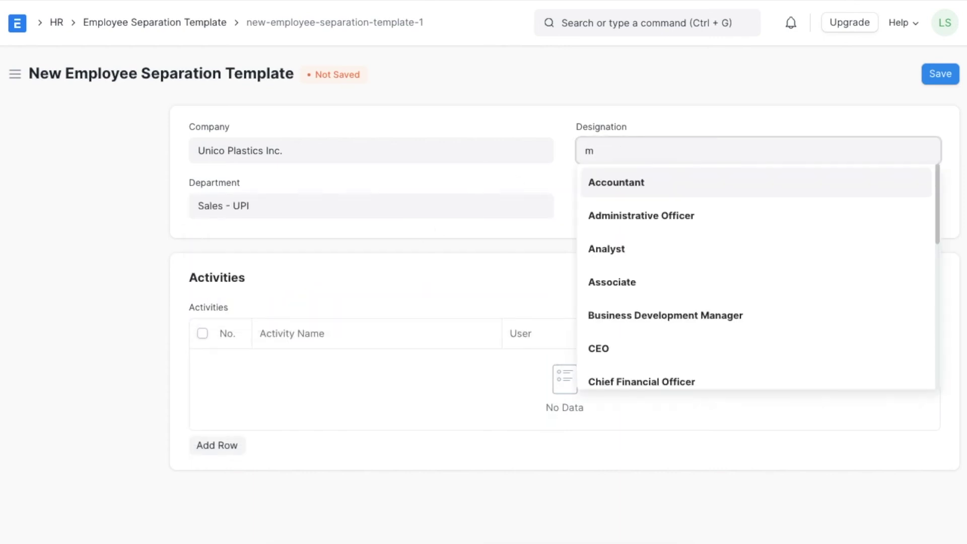
left_click(650, 182)
left_click(635, 215)
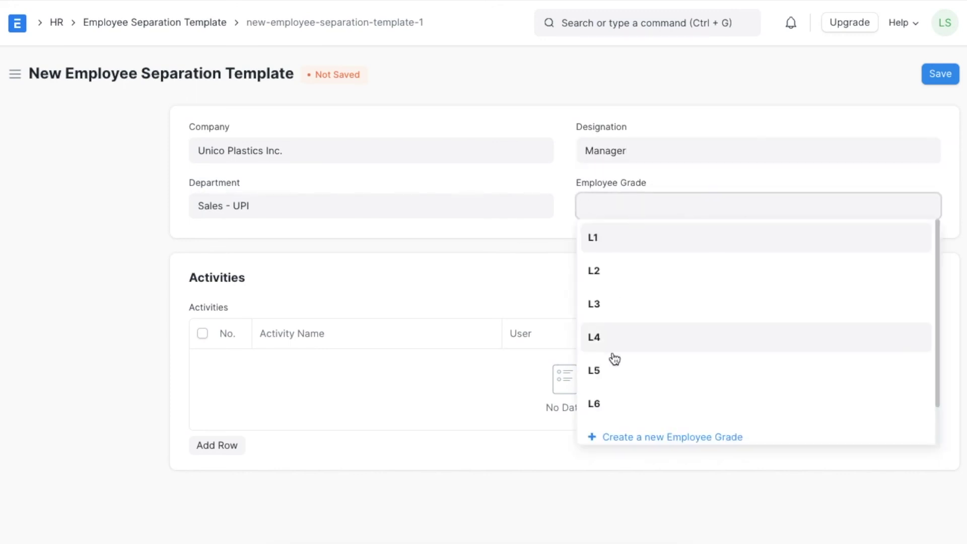
left_click(617, 310)
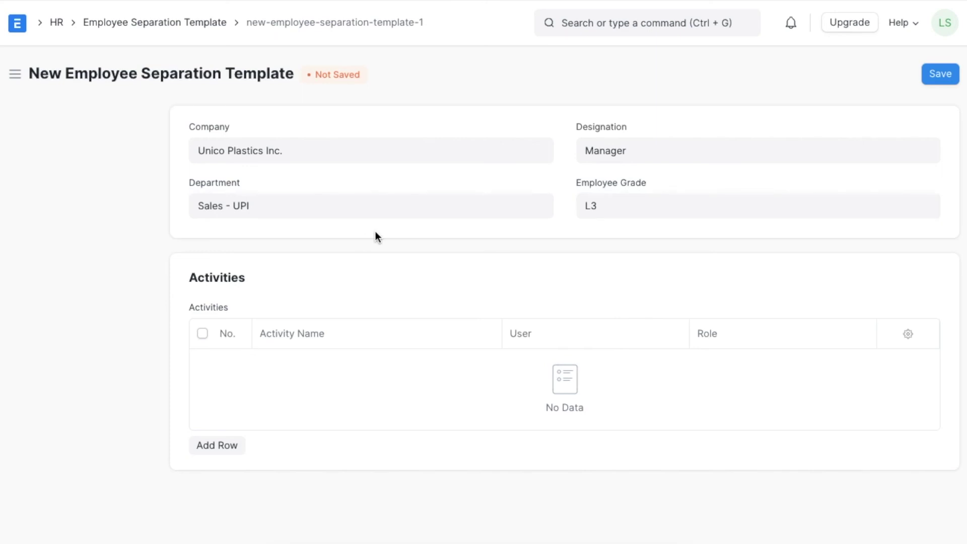
- Add the activity Disable Email ID to the template and assign it to the first suggested user
left_click(218, 449)
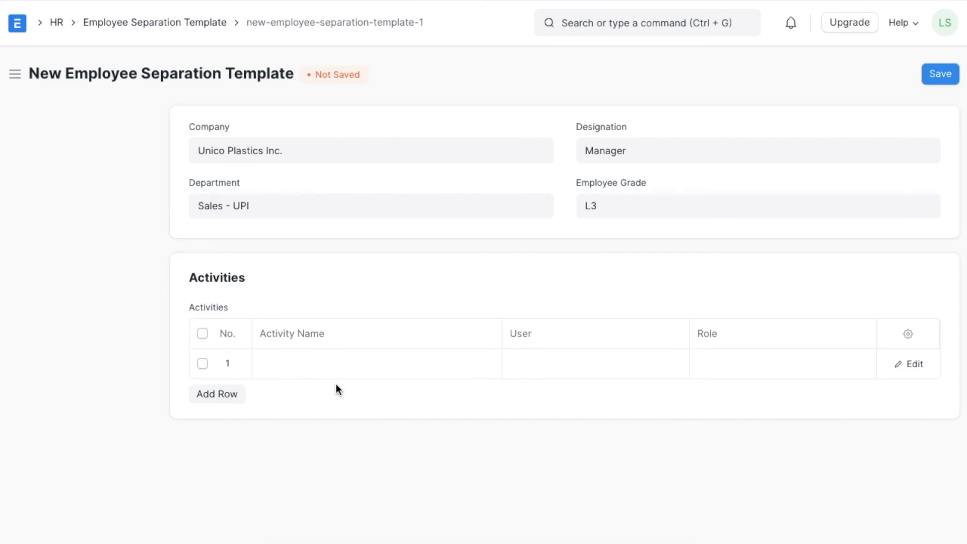
left_click(327, 363)
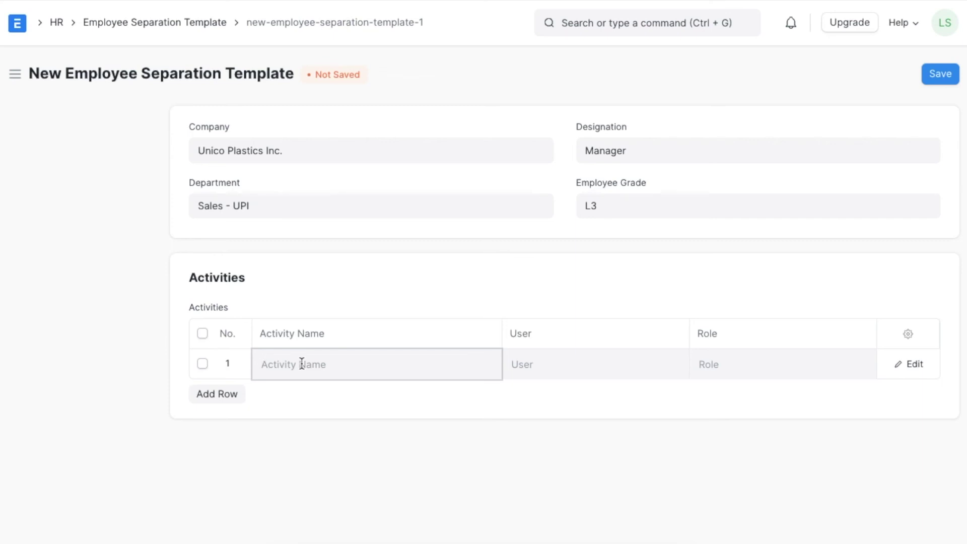
type("Disable Email ID")
left_click(572, 369)
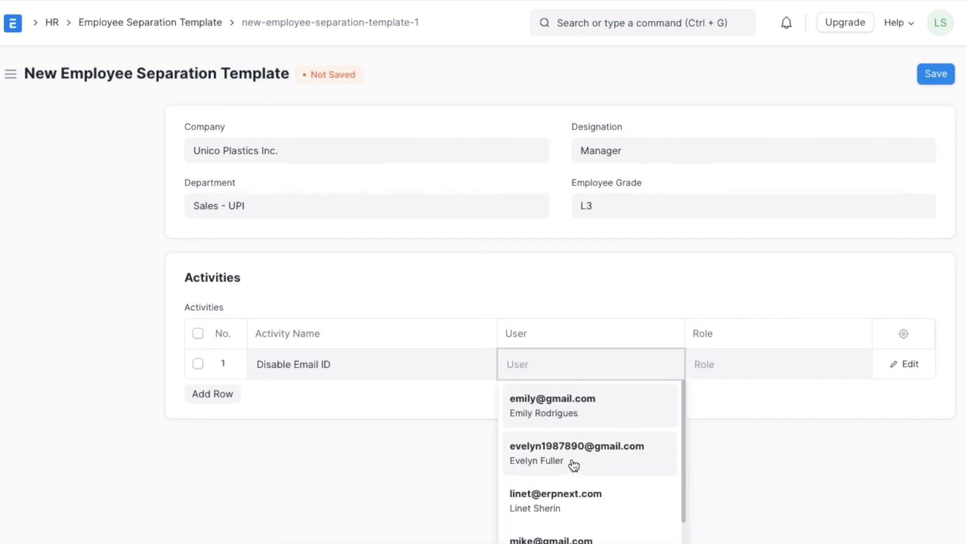
left_click(573, 397)
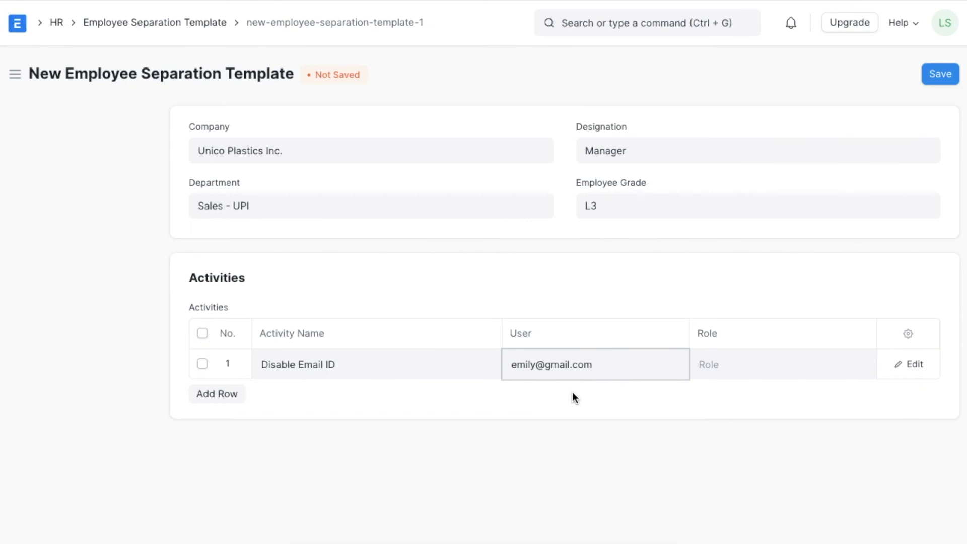
- Add a second activity, Conduct Exit Interview, assigned to a different user, and save the separation template
left_click(234, 395)
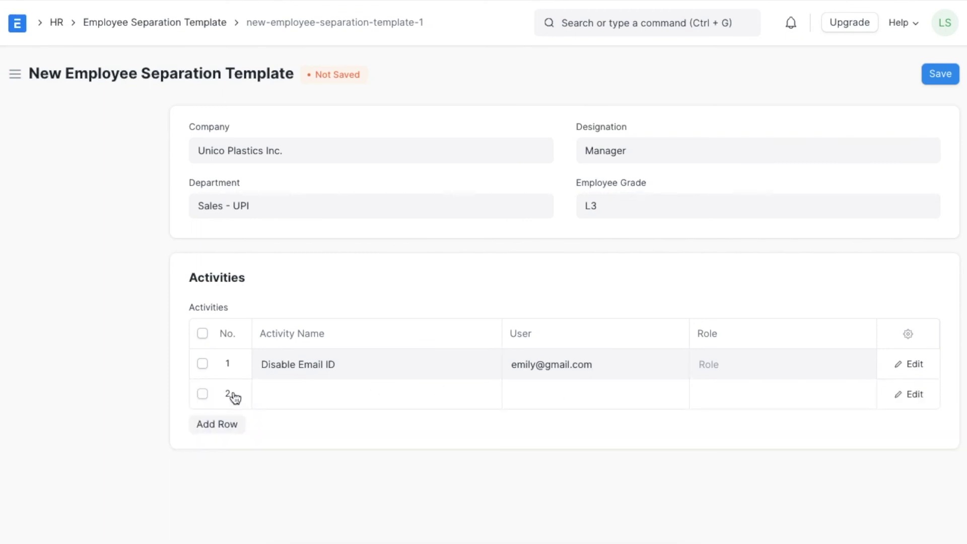
left_click(295, 395)
type("Conduct")
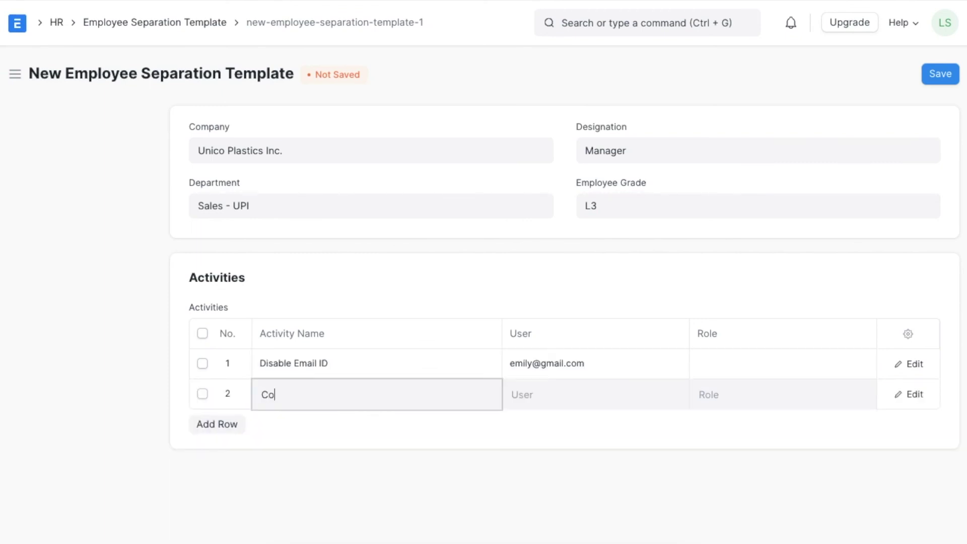
type(" Exit Interview")
left_click(554, 400)
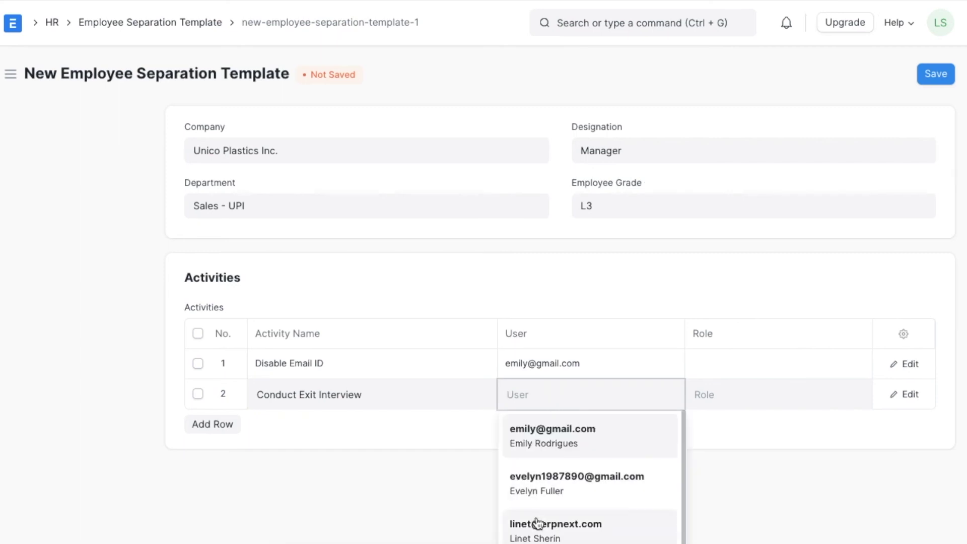
scroll(536, 523, "down", 2)
left_click(535, 519)
left_click(941, 74)
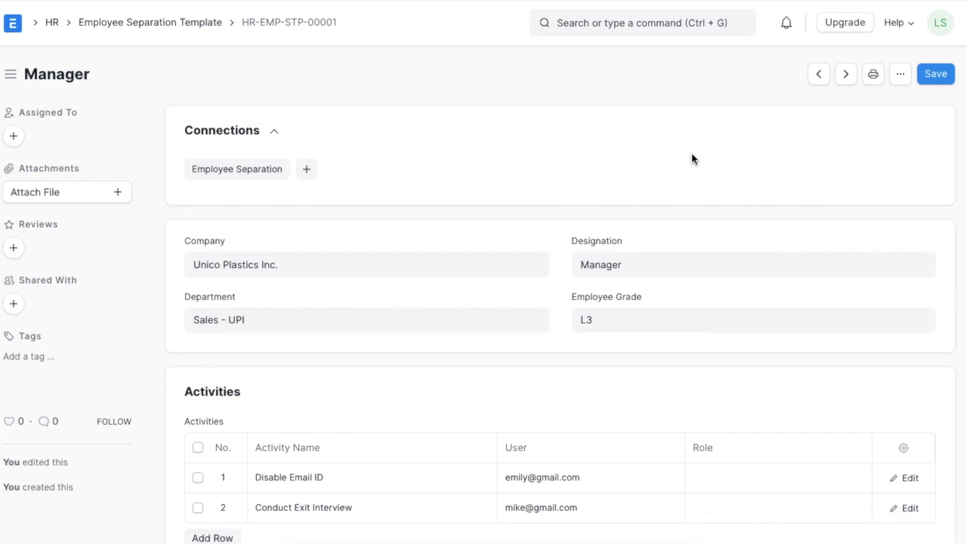
scroll(512, 225, "down", 2)
scroll(513, 225, "up", 2)
left_click(307, 170)
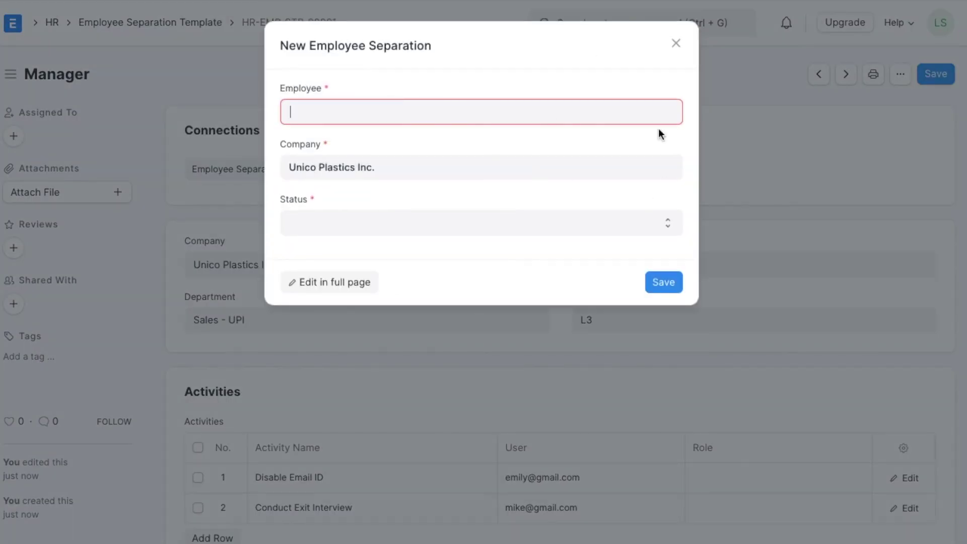
left_click(676, 44)
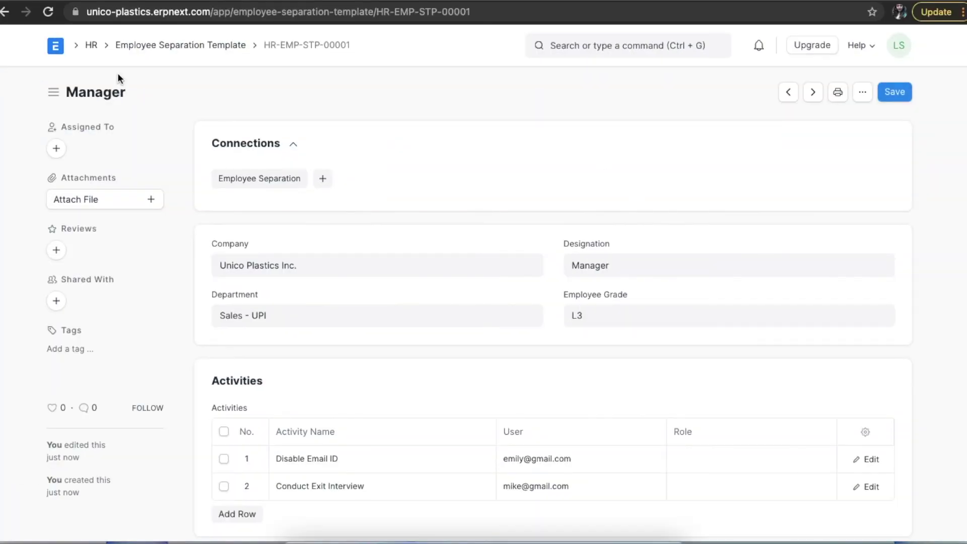
- Start a new Employee Separation from the HR module for the transferred employee and open it in the full-page form
left_click(91, 44)
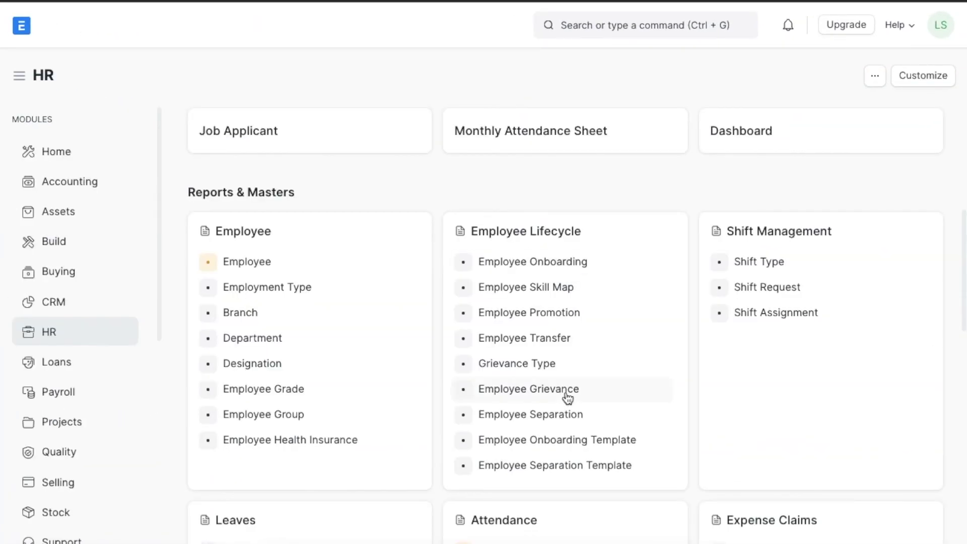
scroll(565, 396, "down", 1)
left_click(595, 369)
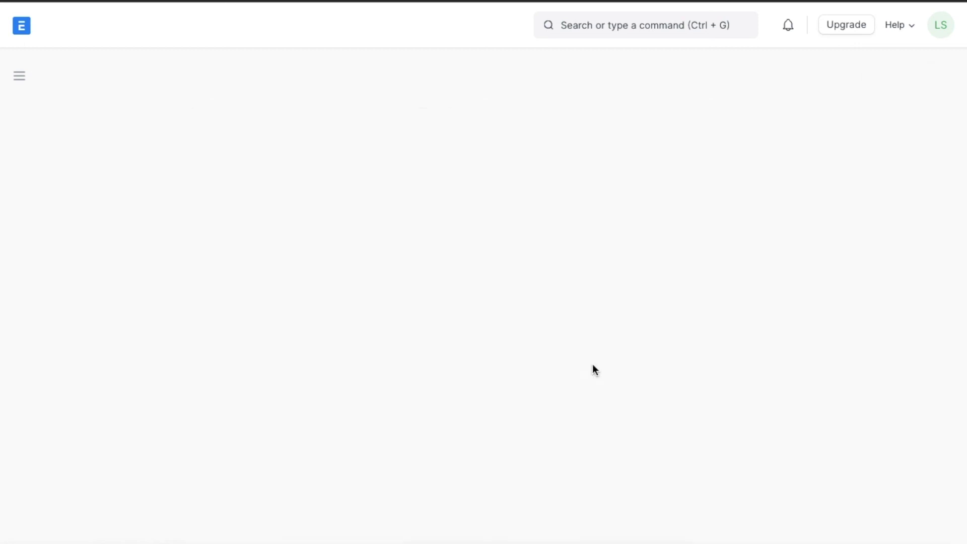
left_click(849, 76)
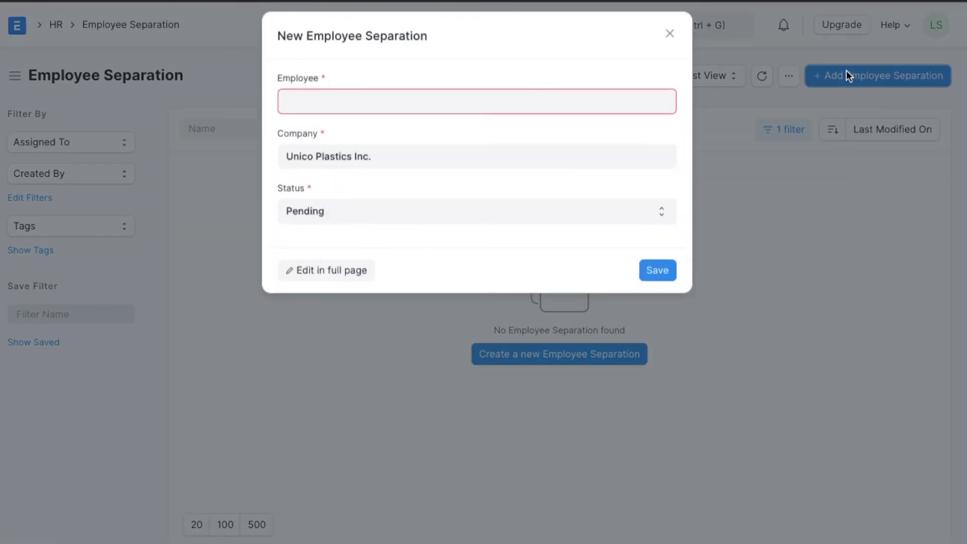
left_click(415, 119)
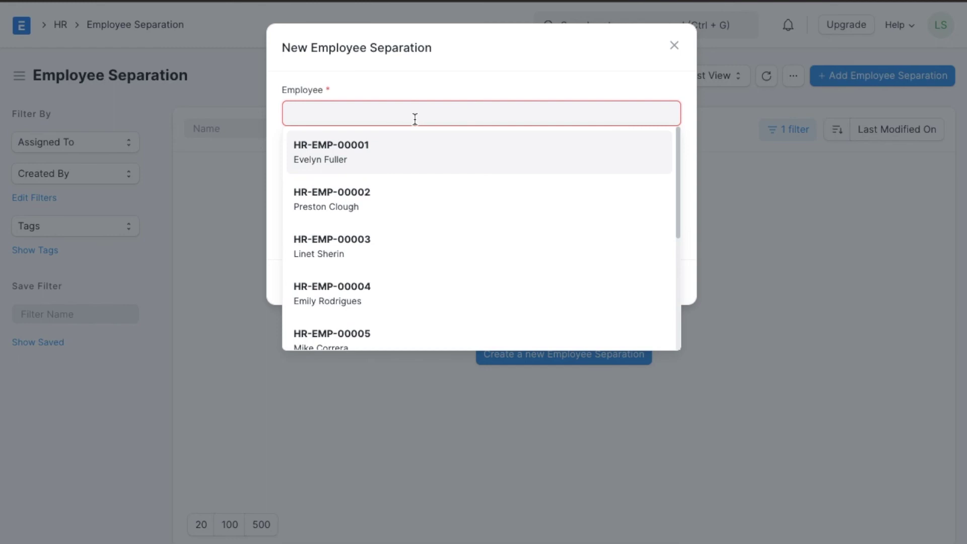
left_click(396, 248)
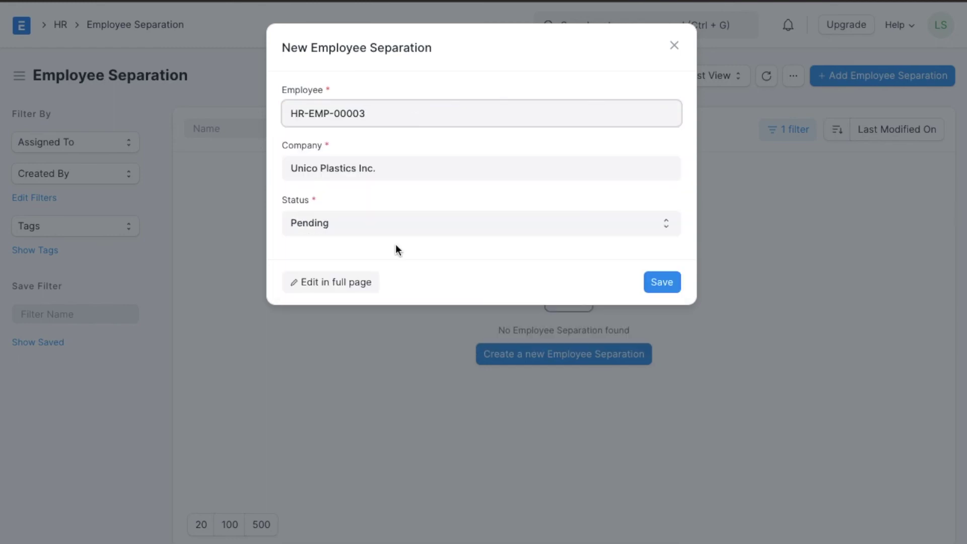
left_click(367, 285)
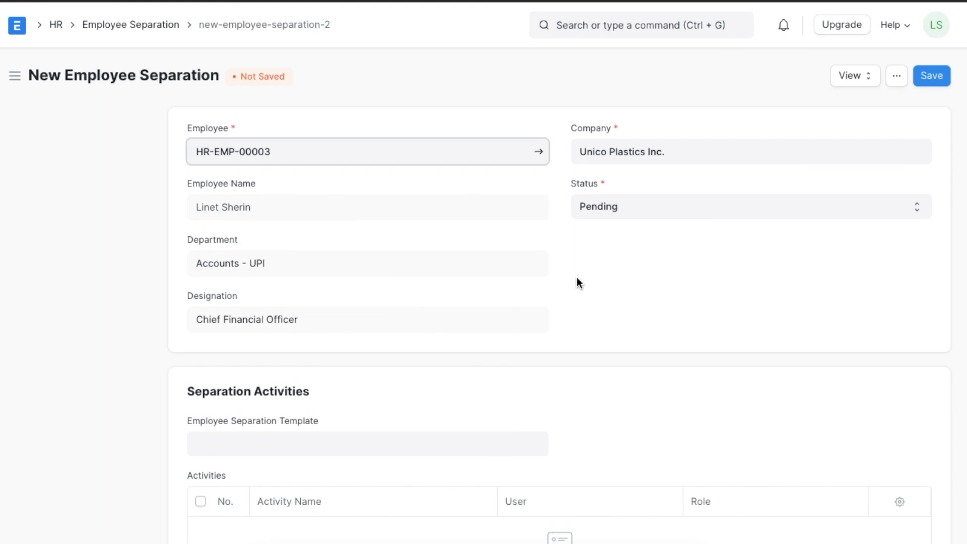
- Apply the saved separation template HR-EMP-STP-00001 to the new employee separation
scroll(503, 312, "down", 1)
left_click(356, 405)
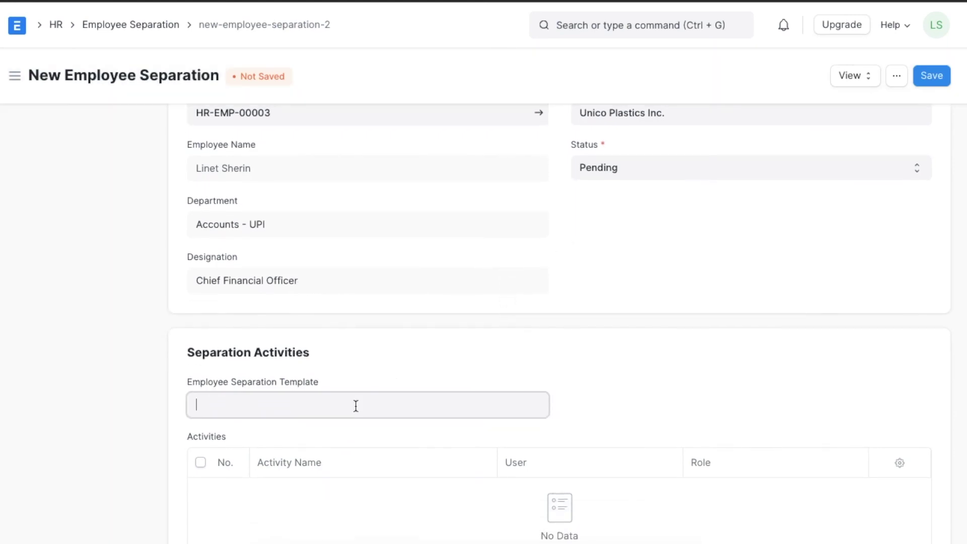
left_click(326, 435)
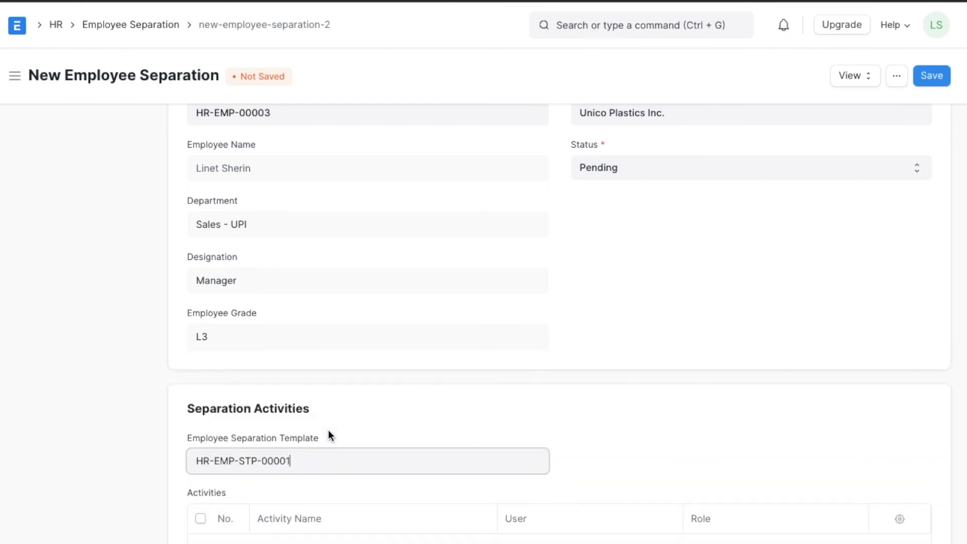
- Add a third separation activity, Return Laptop, assigned to the departing employee's user account
scroll(513, 410, "down", 6)
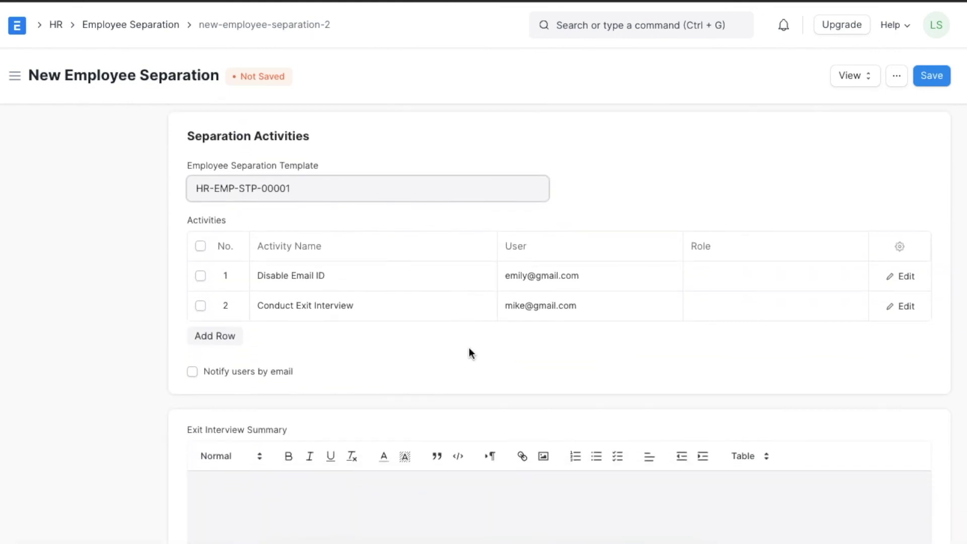
left_click(227, 339)
left_click(295, 335)
type("Return Laptop")
left_click(564, 334)
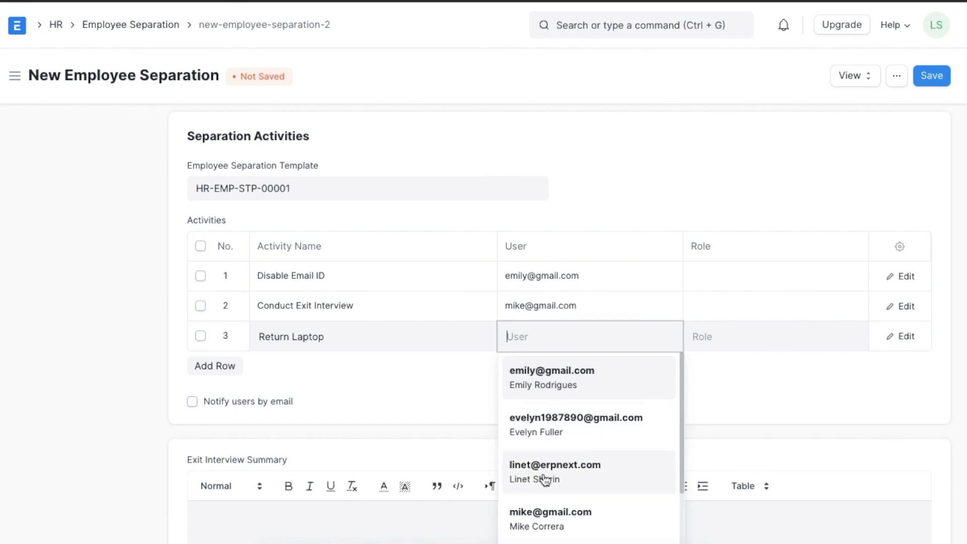
left_click(545, 475)
- Enter "Interview Conducted" as the exit interview summary, then save and submit the employee separation, confirming the submission
scroll(578, 389, "down", 4)
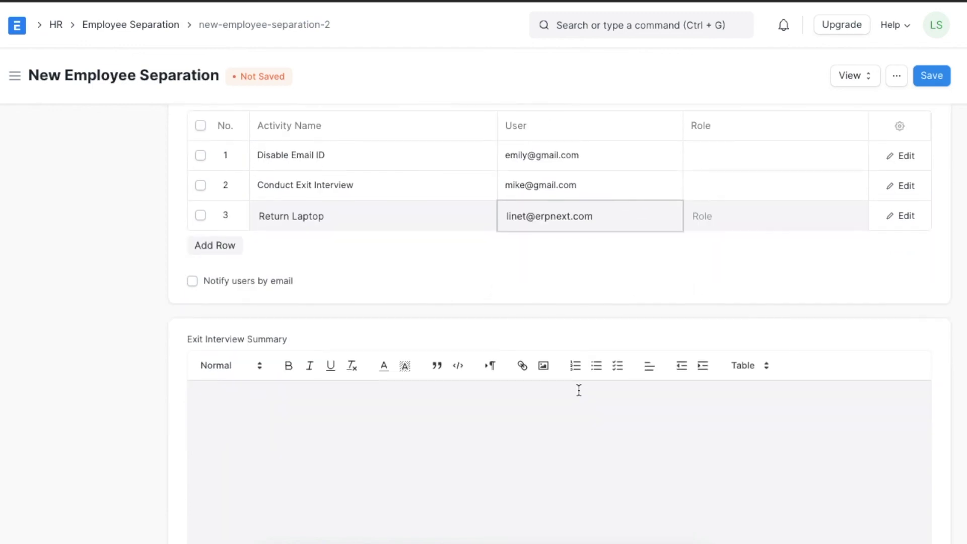
left_click(375, 361)
type("Interview")
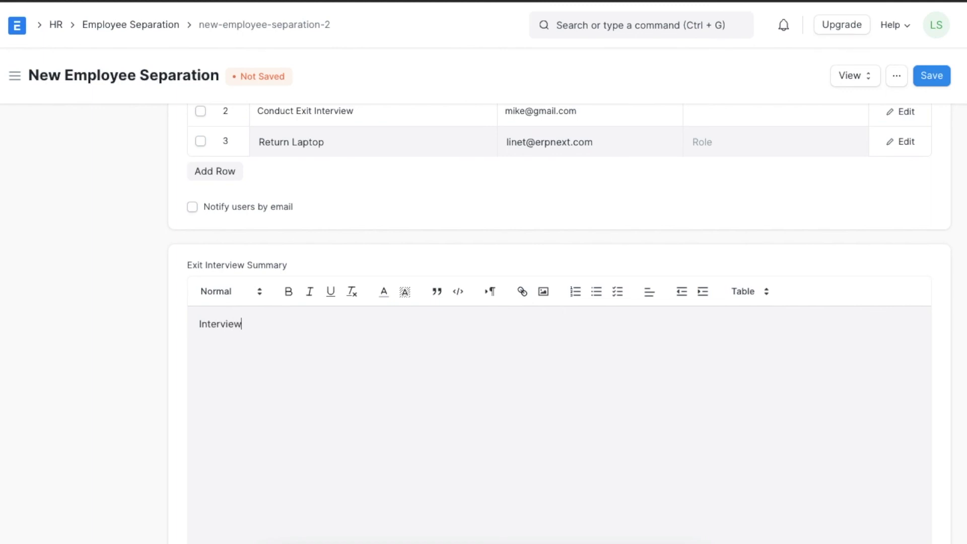
type(" Conducted")
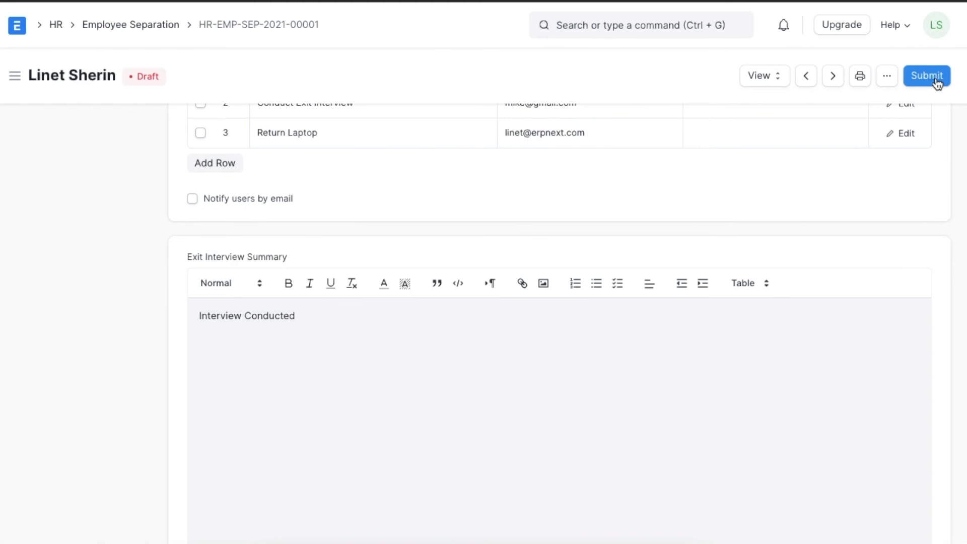
left_click(936, 80)
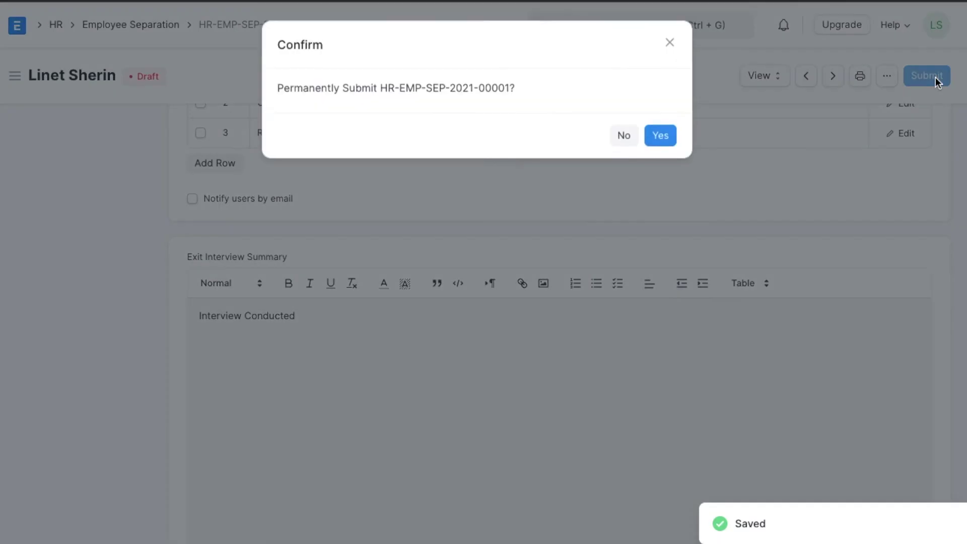
left_click(661, 134)
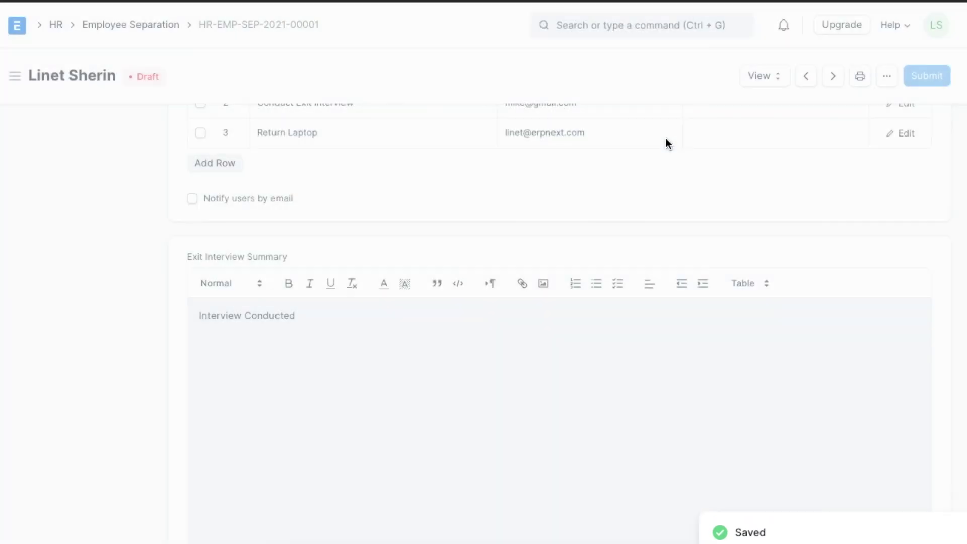
- View the tasks created for the employee separation and open the Disable Email ID task
left_click(764, 76)
left_click(776, 161)
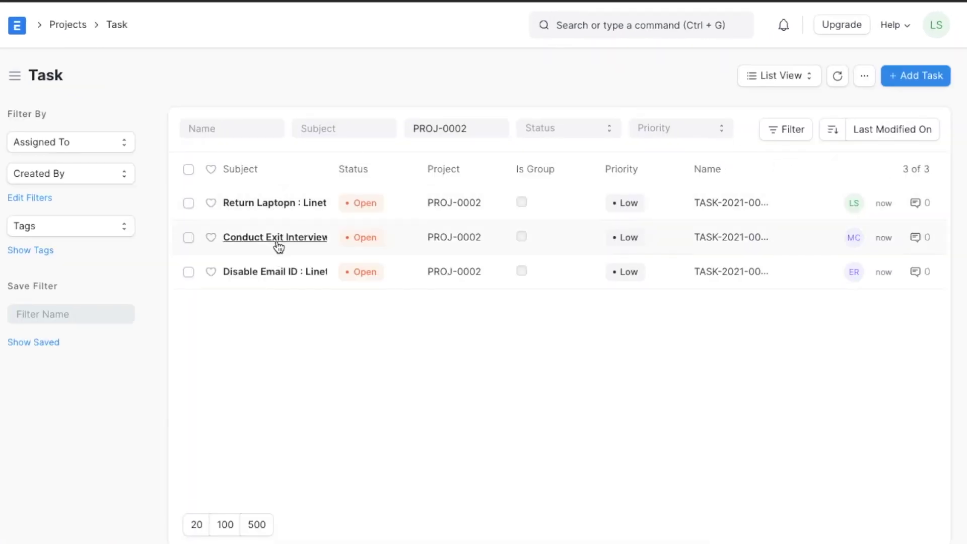
left_click(276, 274)
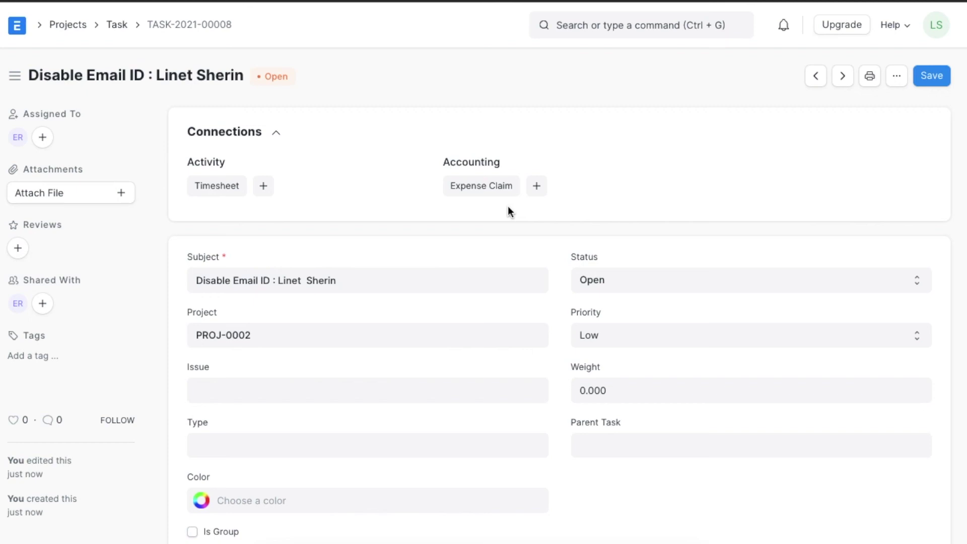
scroll(508, 207, "down", 1)
scroll(233, 180, "up", 1)
- Assign the Disable Email ID task additionally to the user responsible for the exit interview
left_click(43, 138)
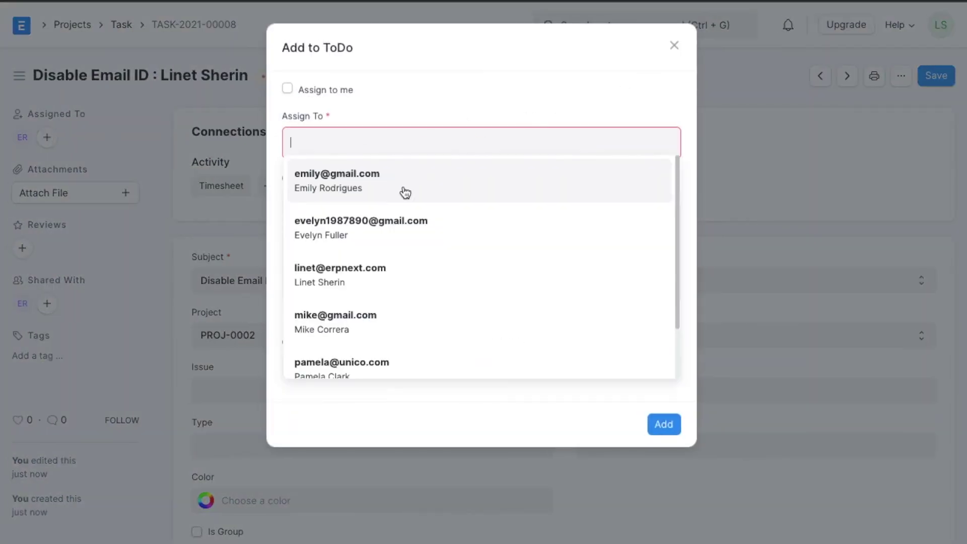
left_click(359, 323)
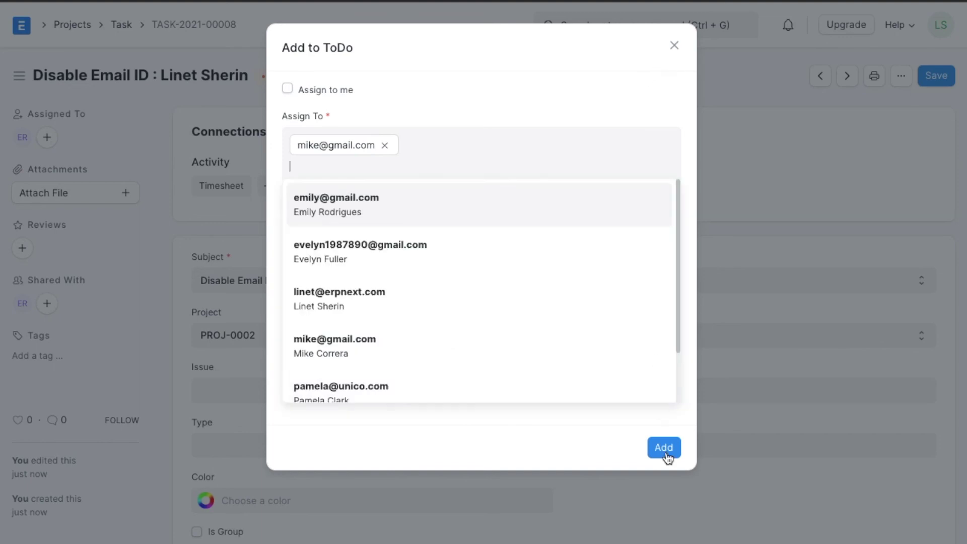
left_click(665, 450)
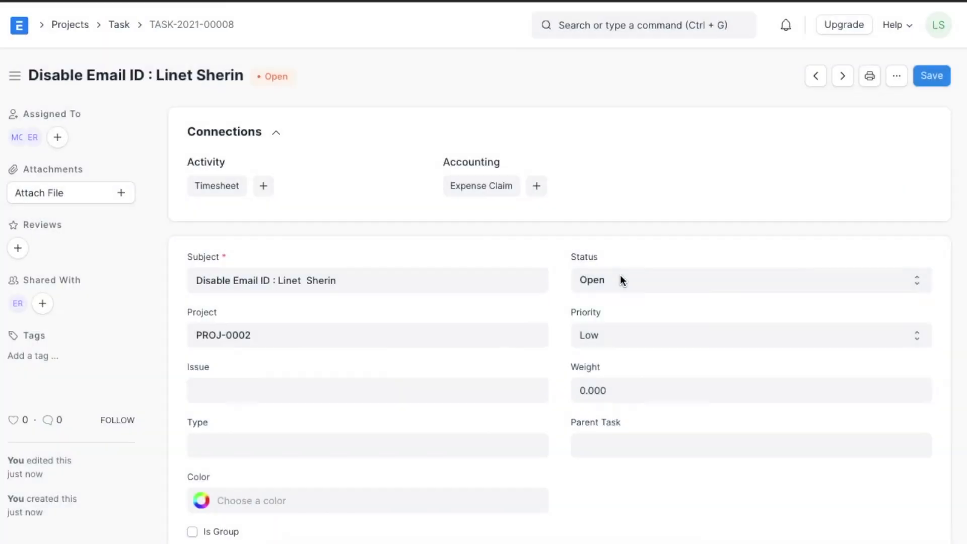
- Set the Disable Email ID task's status to Completed with completion date 30-11-2021, save it and return to the task list
left_click(621, 280)
left_click(612, 361)
scroll(637, 387, "down", 2)
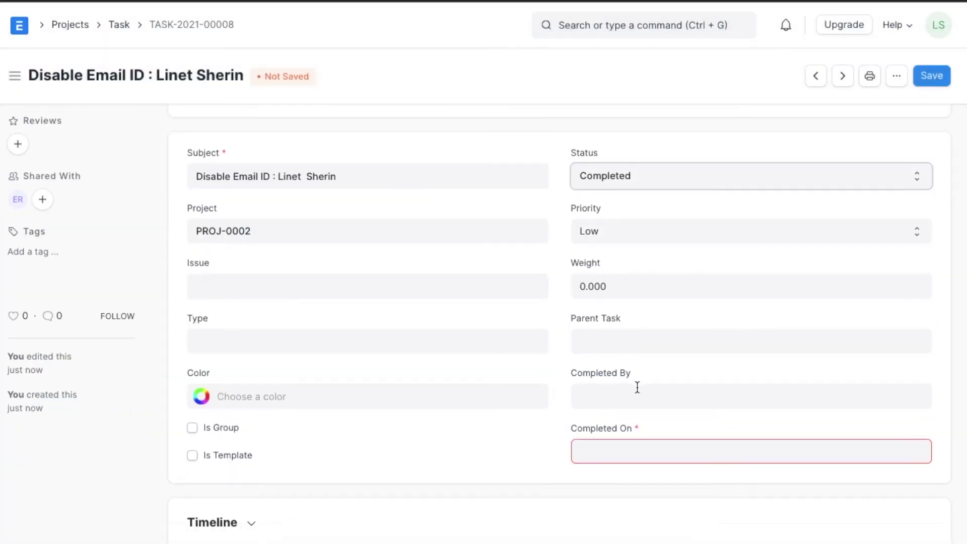
left_click(607, 450)
left_click(642, 375)
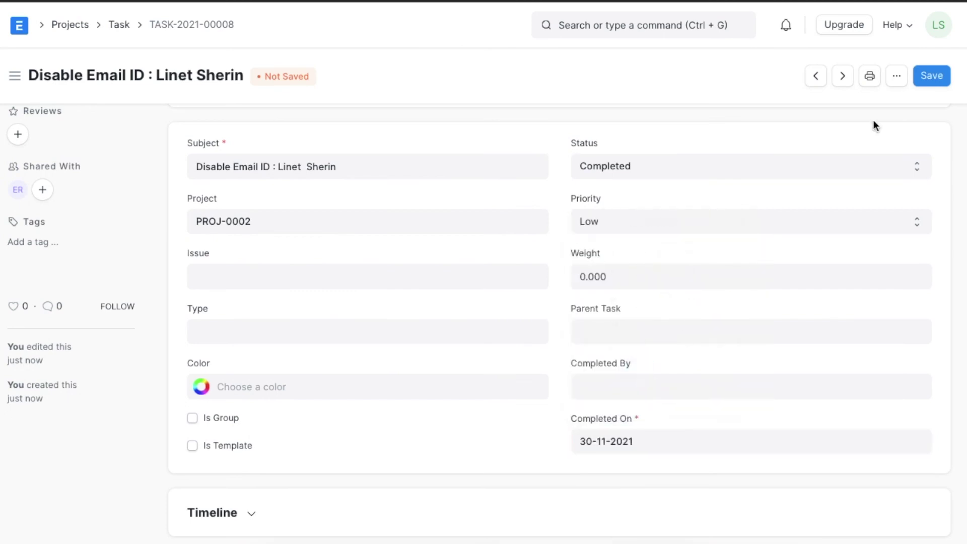
left_click(933, 75)
key("alt+Left")
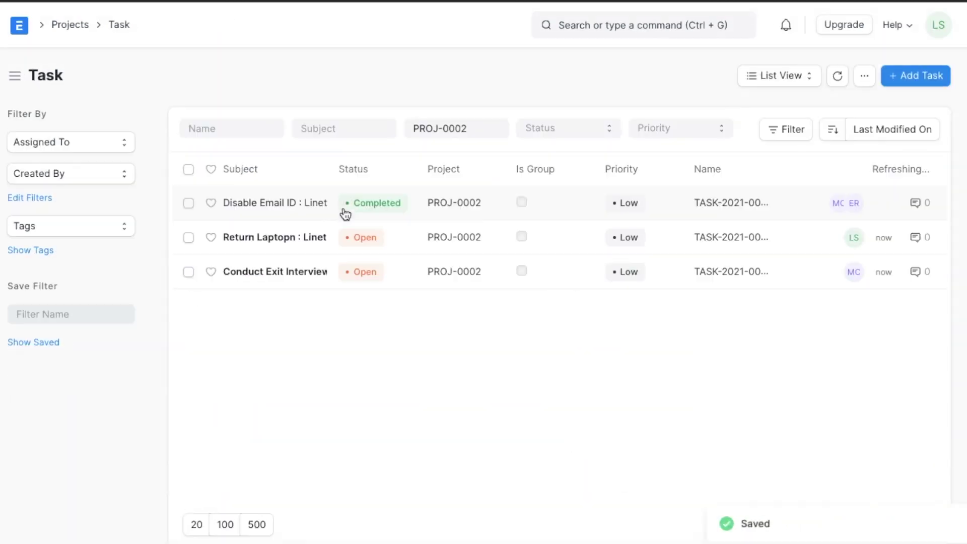
- Bulk-edit the return laptop and Conduct Exit Interview tasks, setting their Status to Completed
left_click(189, 239)
left_click(189, 273)
left_click(932, 77)
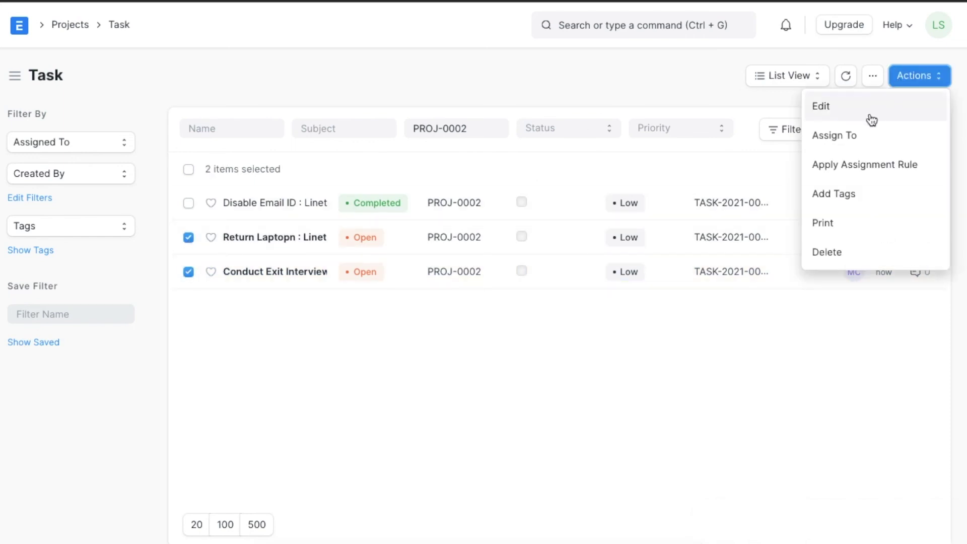
left_click(869, 121)
left_click(494, 179)
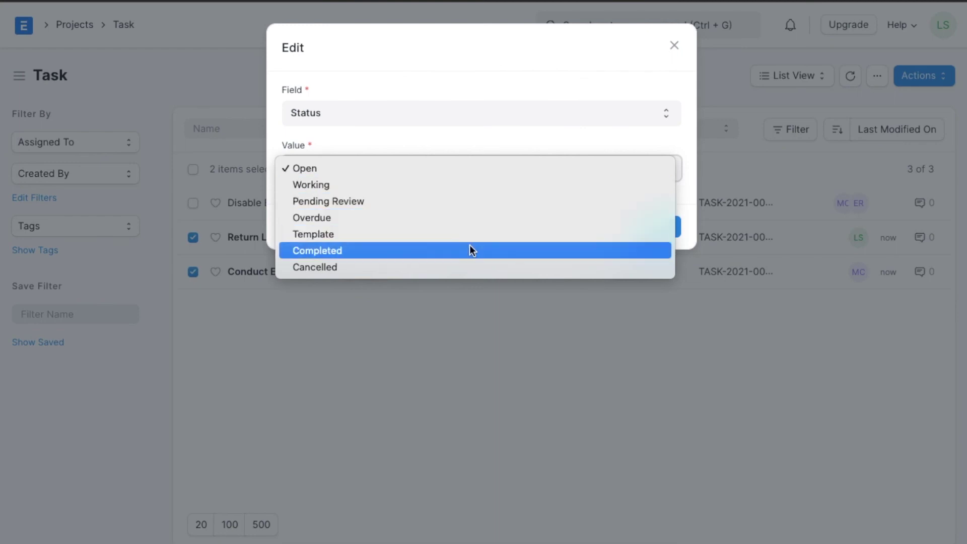
left_click(471, 248)
left_click(655, 227)
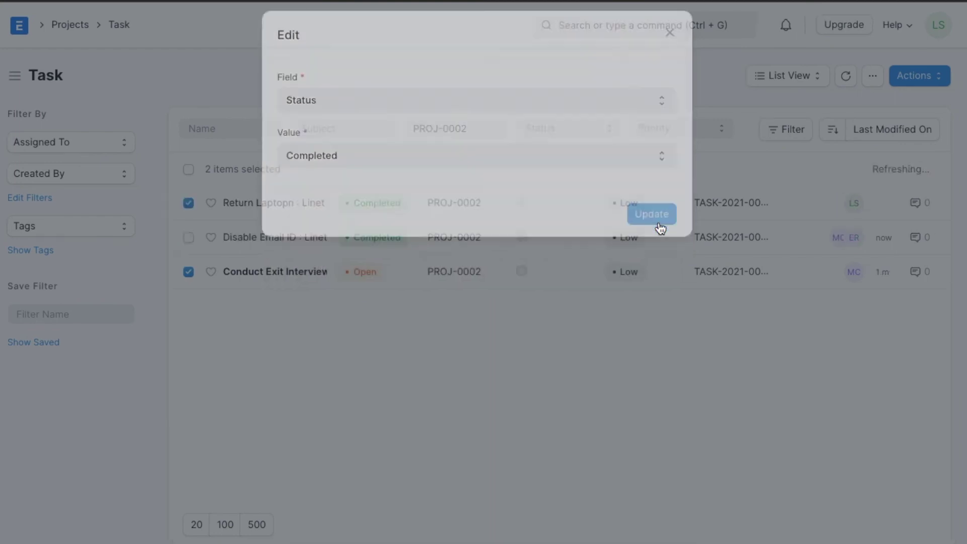
- Return to the employee separation, set its status to Completed and update the record
key("alt+Left")
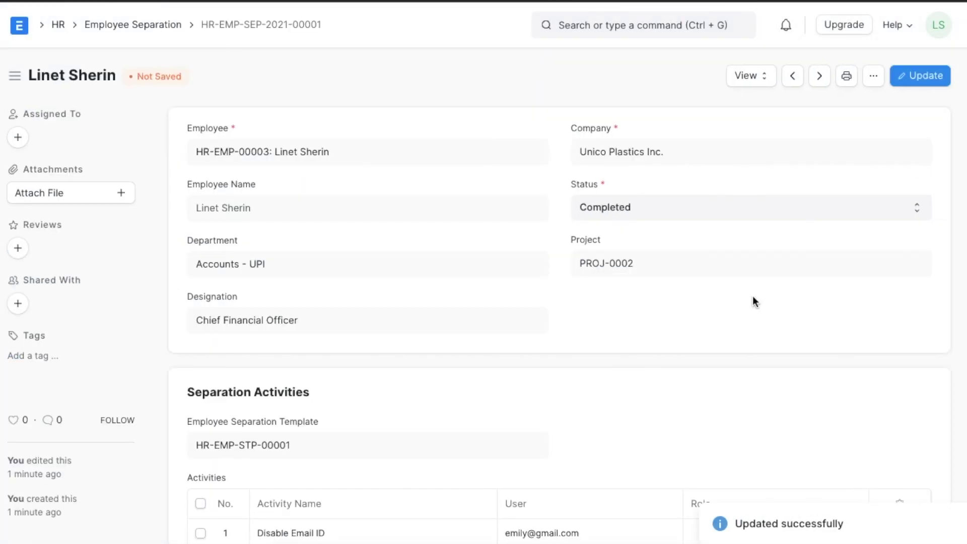
left_click(925, 77)
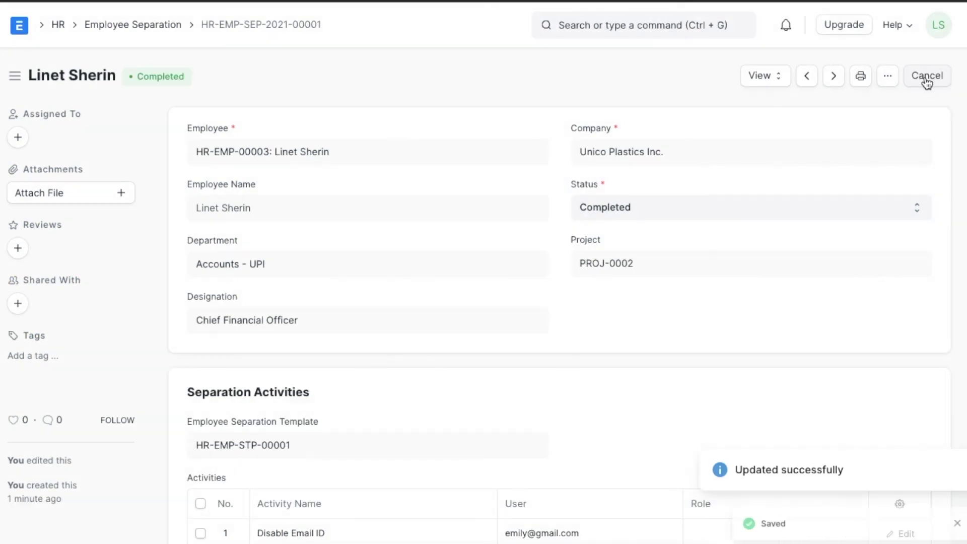